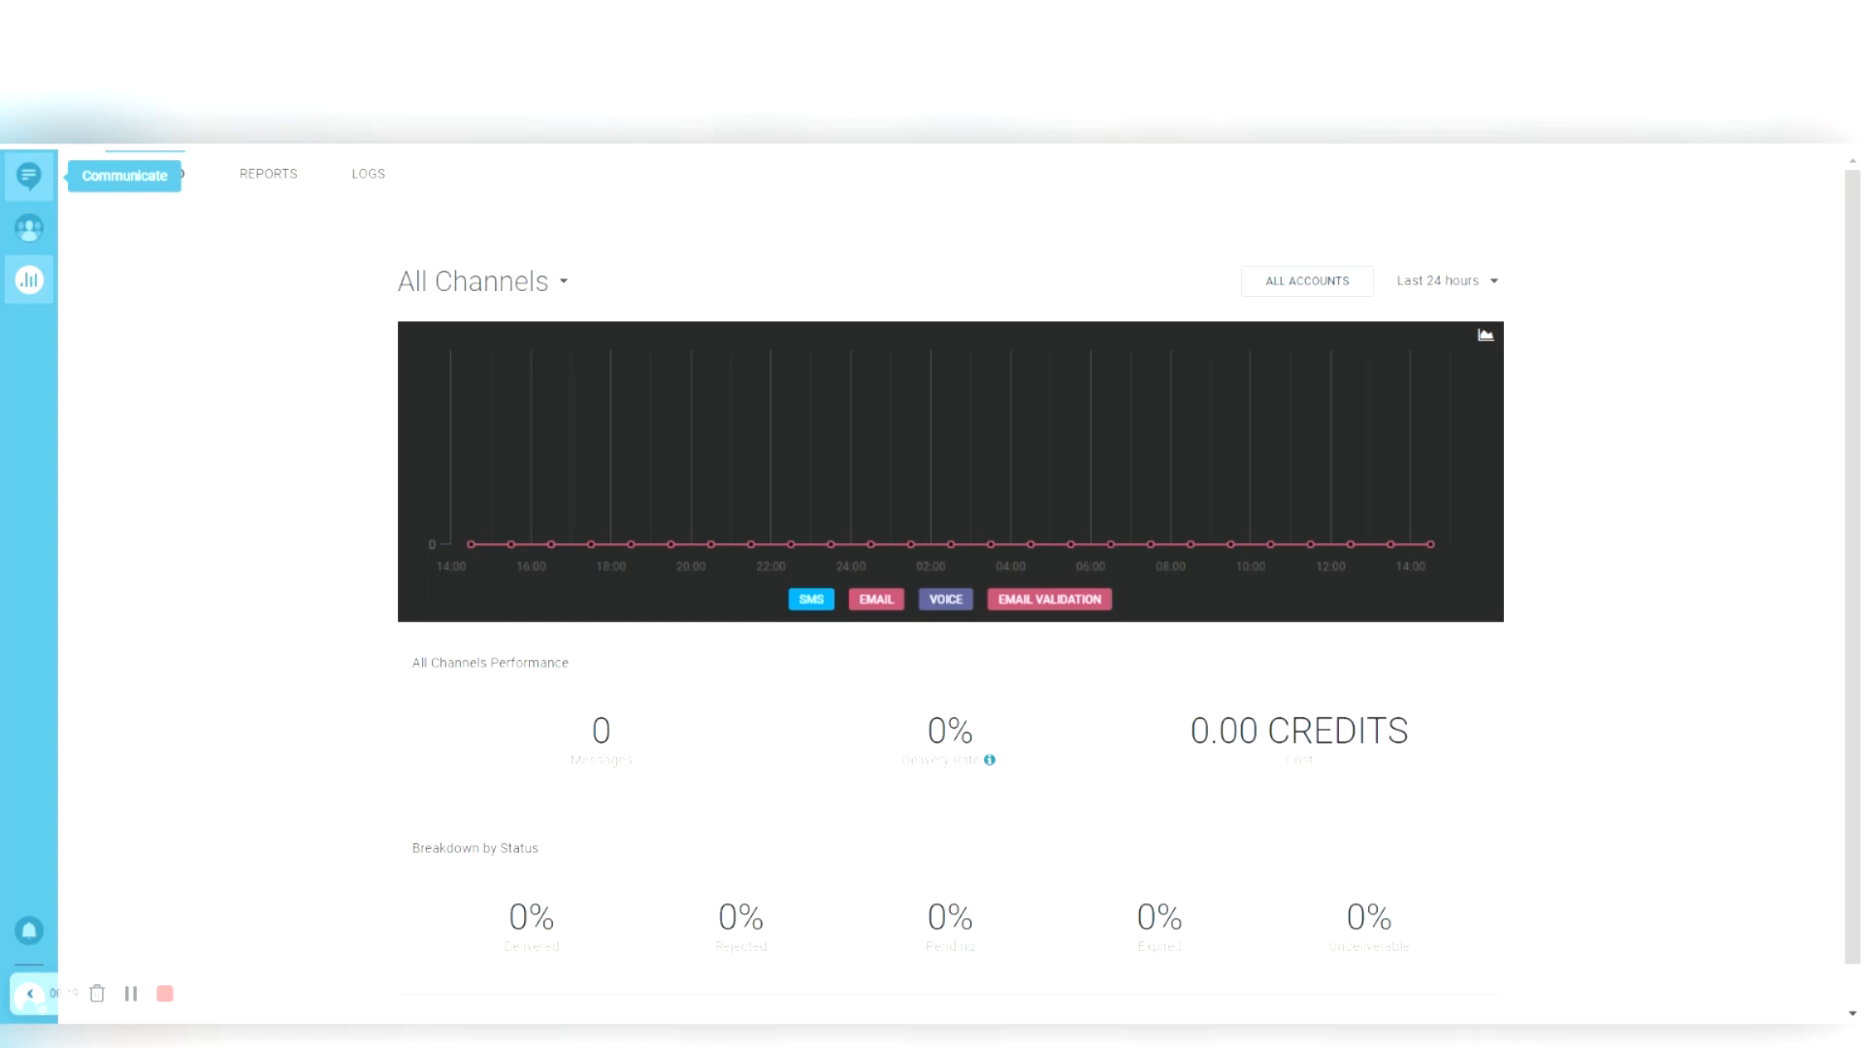
- From the Communicate section's All Communications page, start a new broadcast with CREATE BROADCAST
click(29, 176)
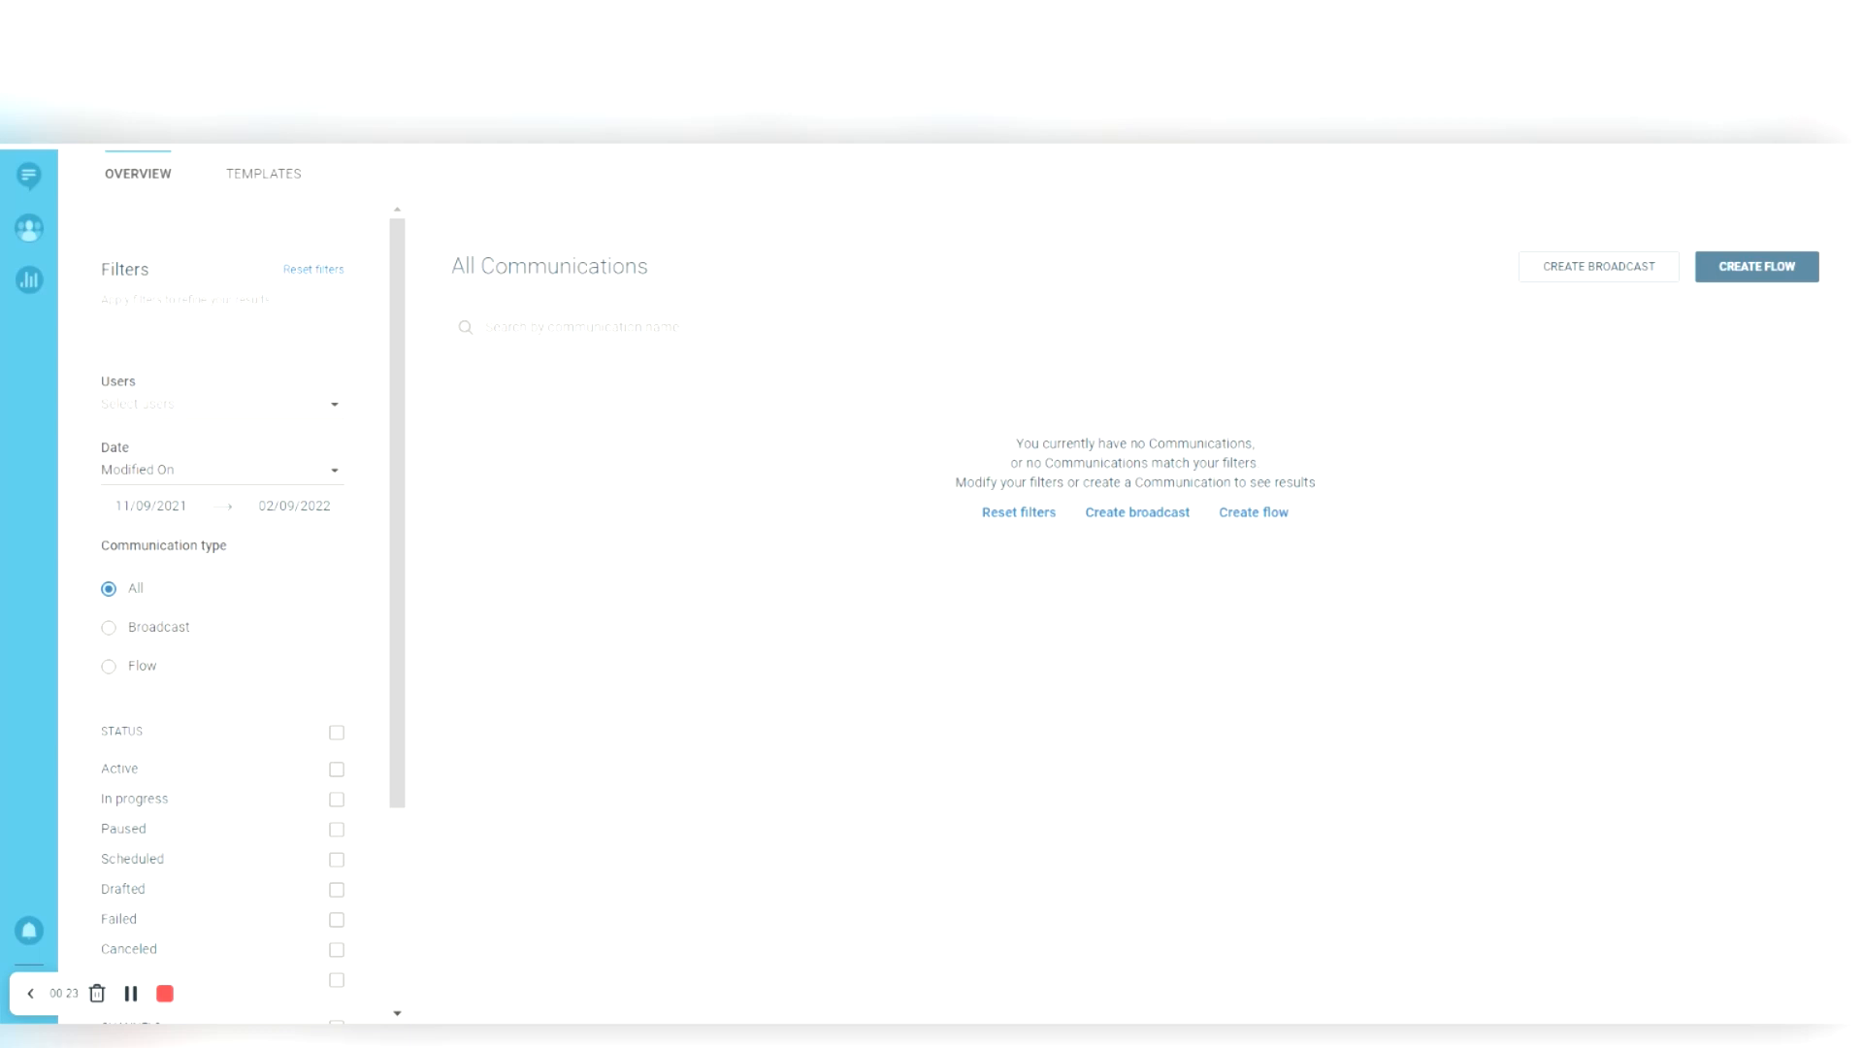
click(1753, 219)
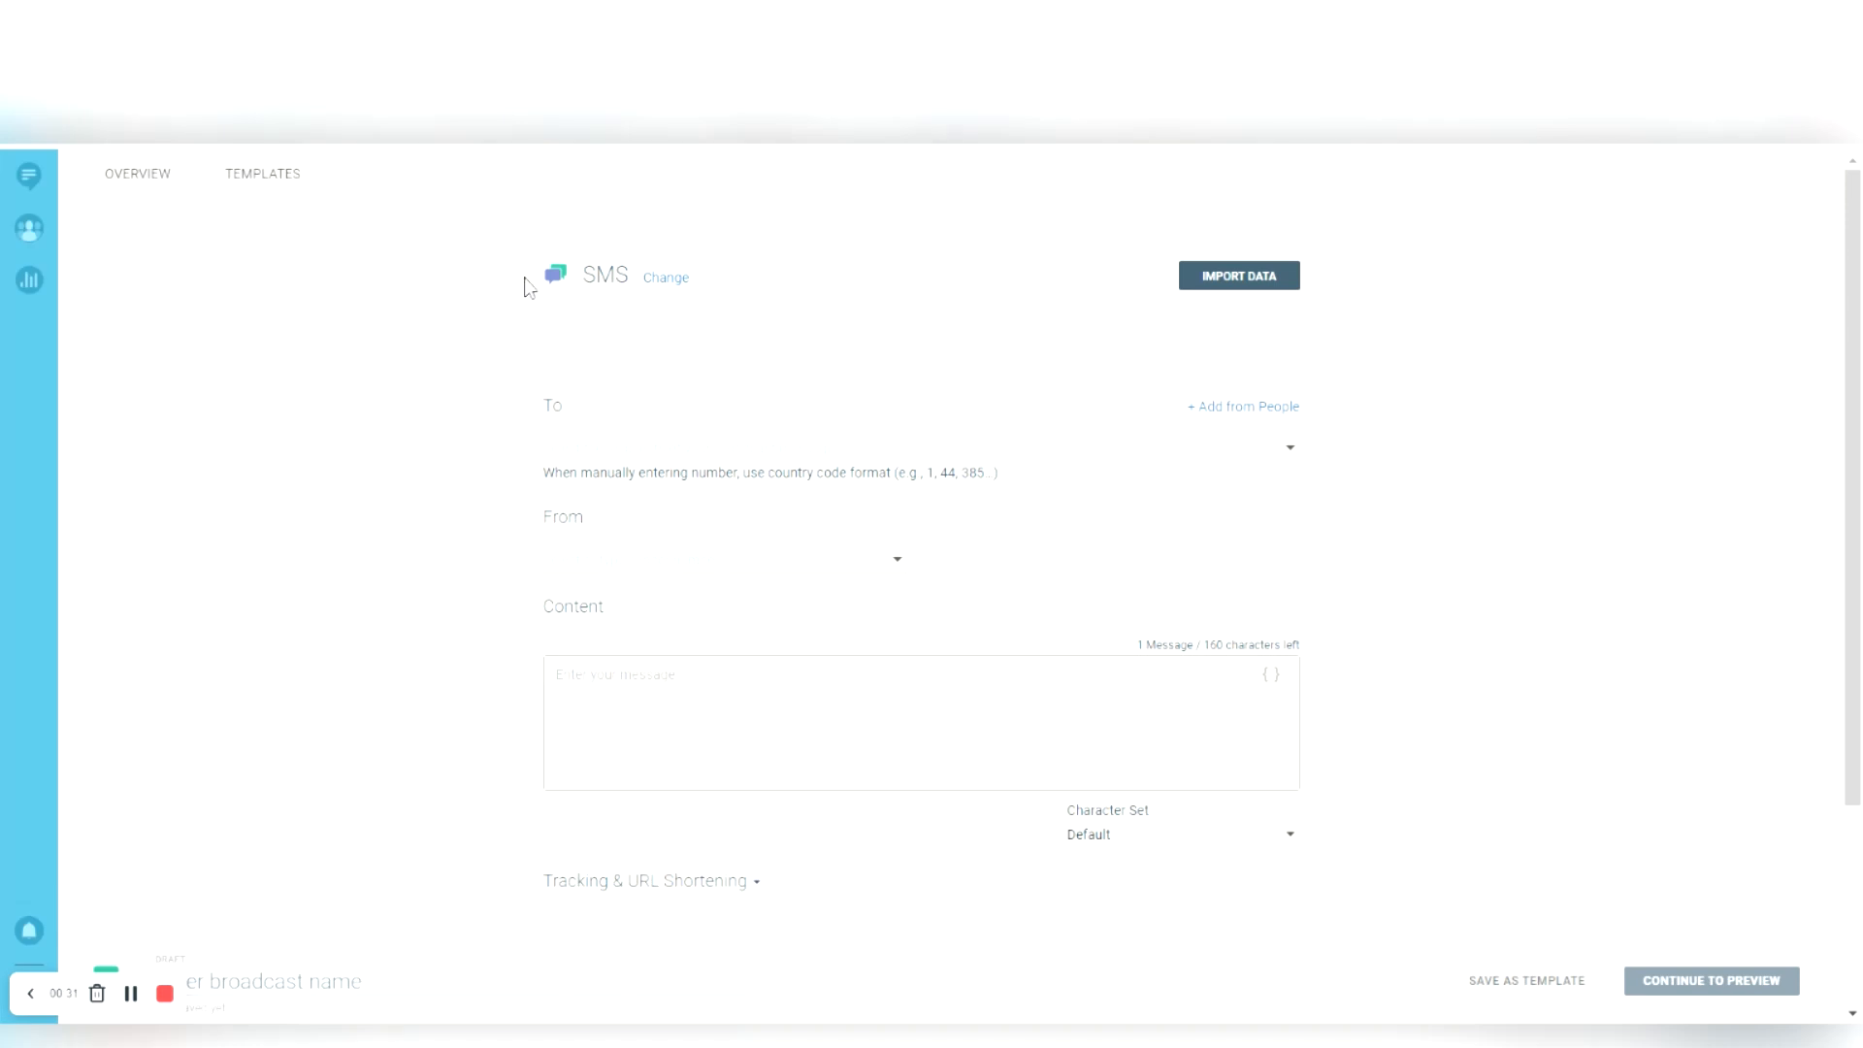
- Look over the channel picker and the Add from People panel, then open the To recipient suggestions
click(612, 237)
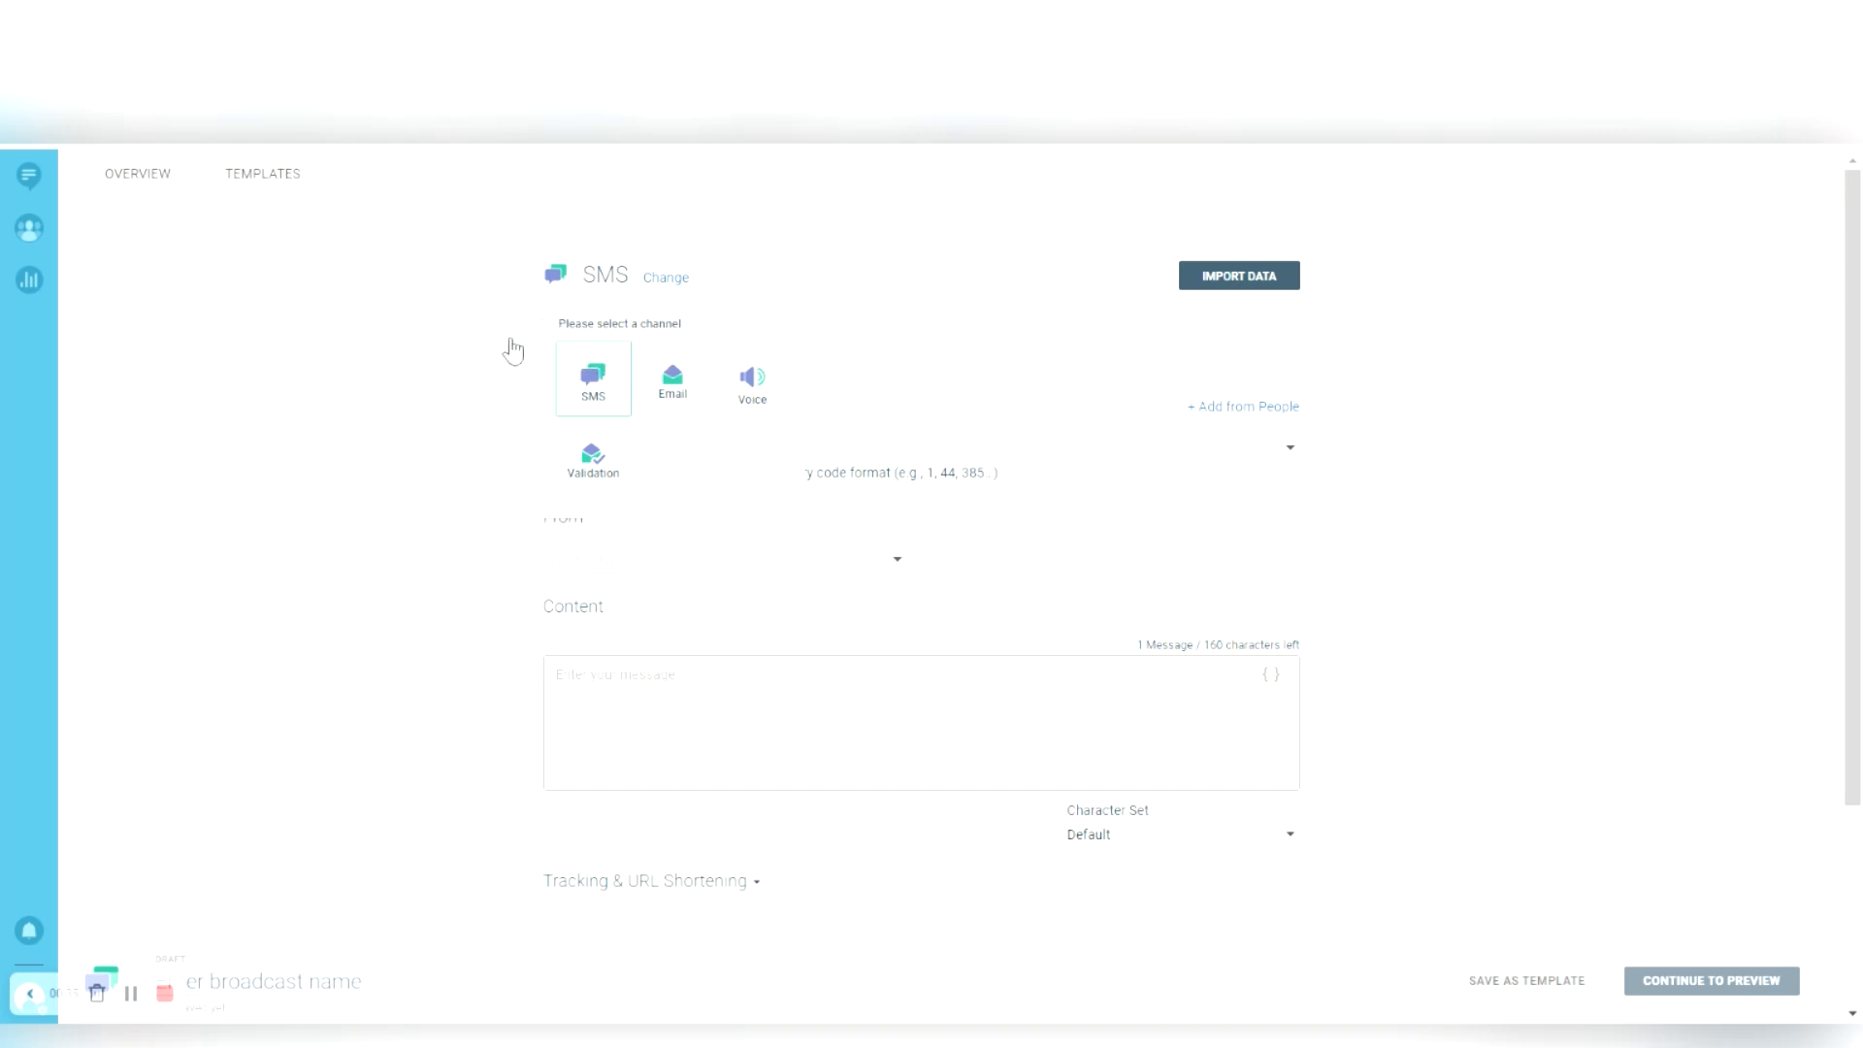
click(817, 191)
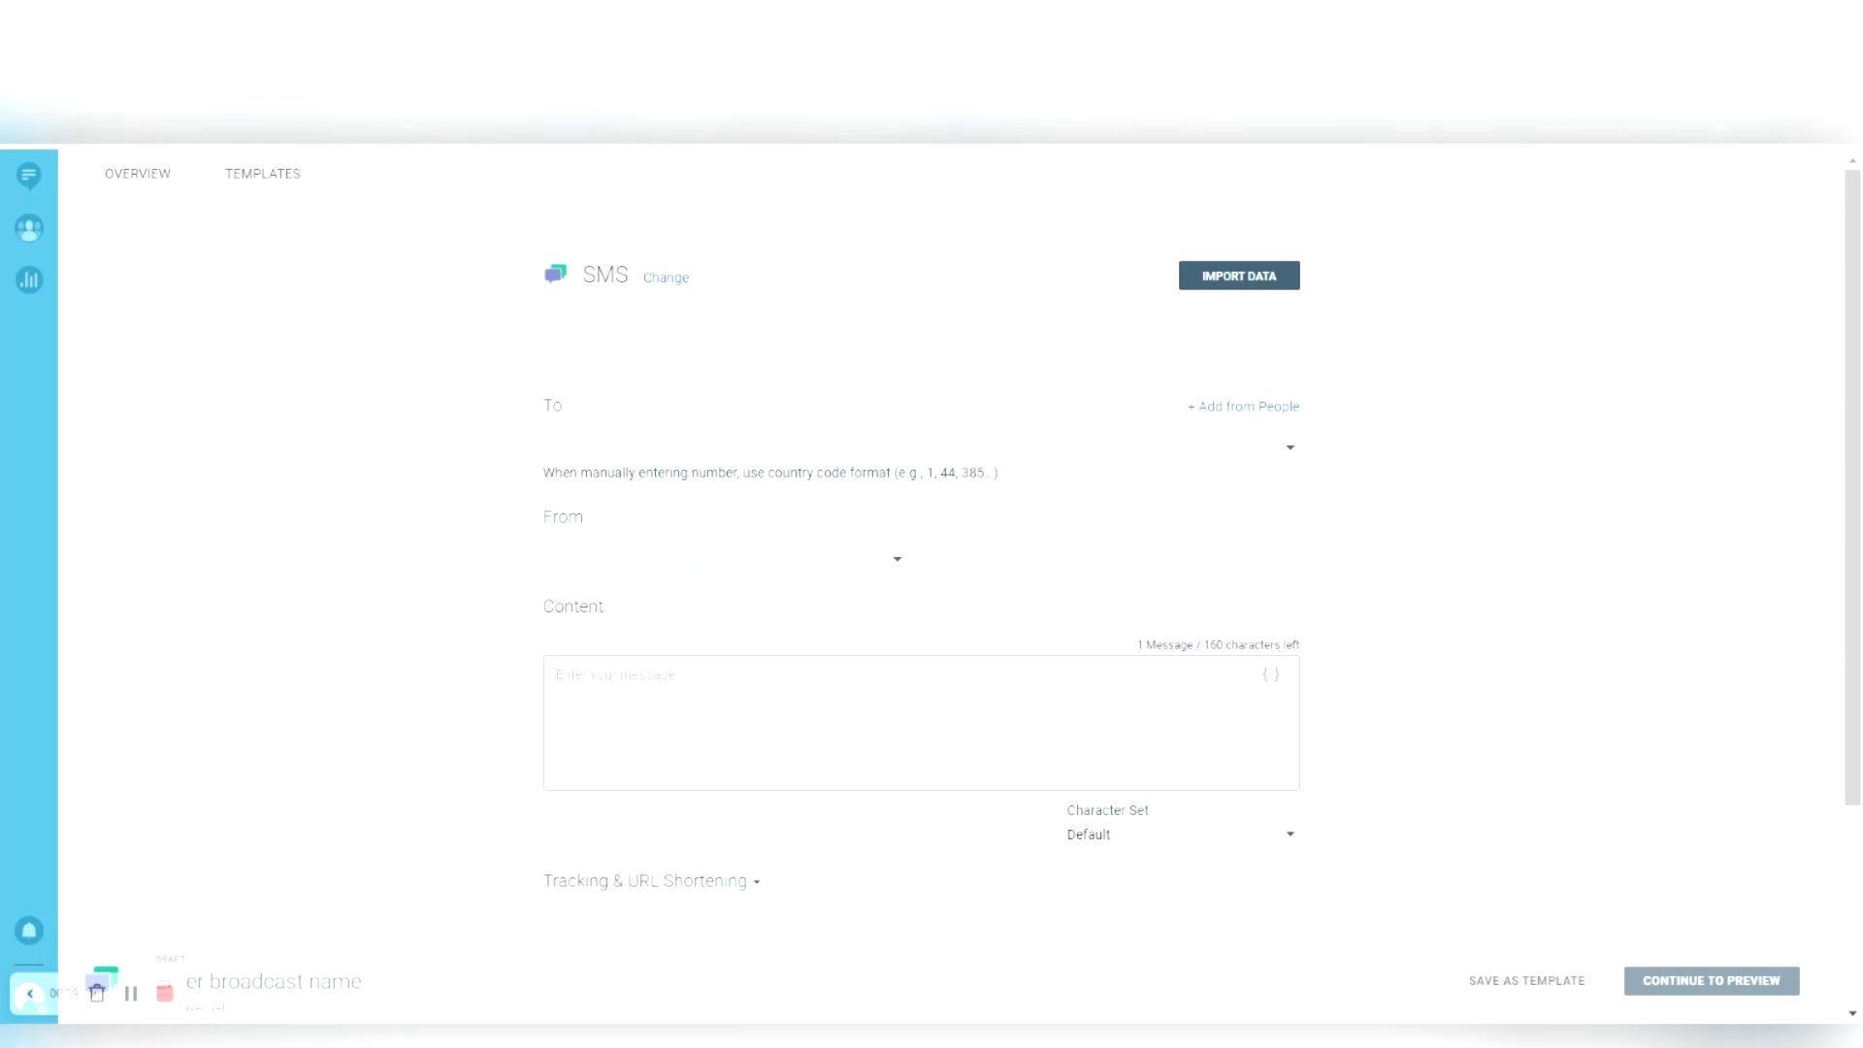
click(1305, 391)
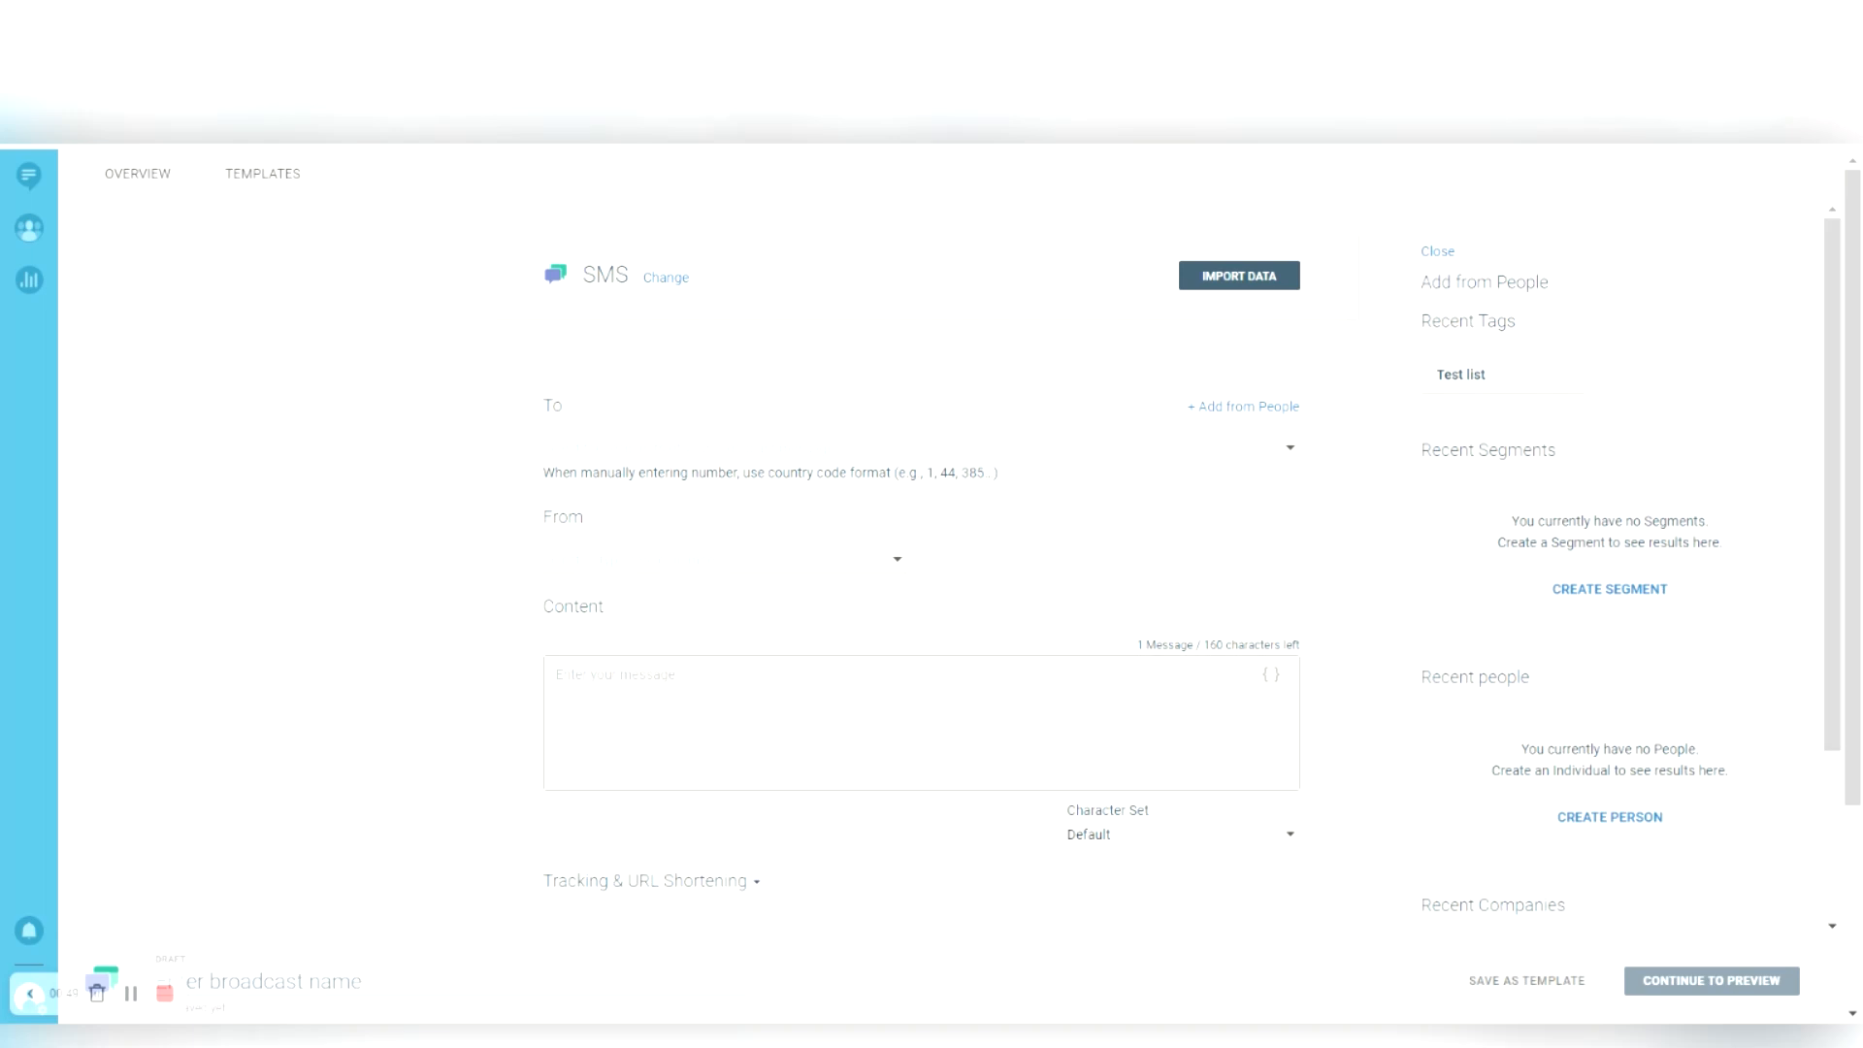
click(1059, 336)
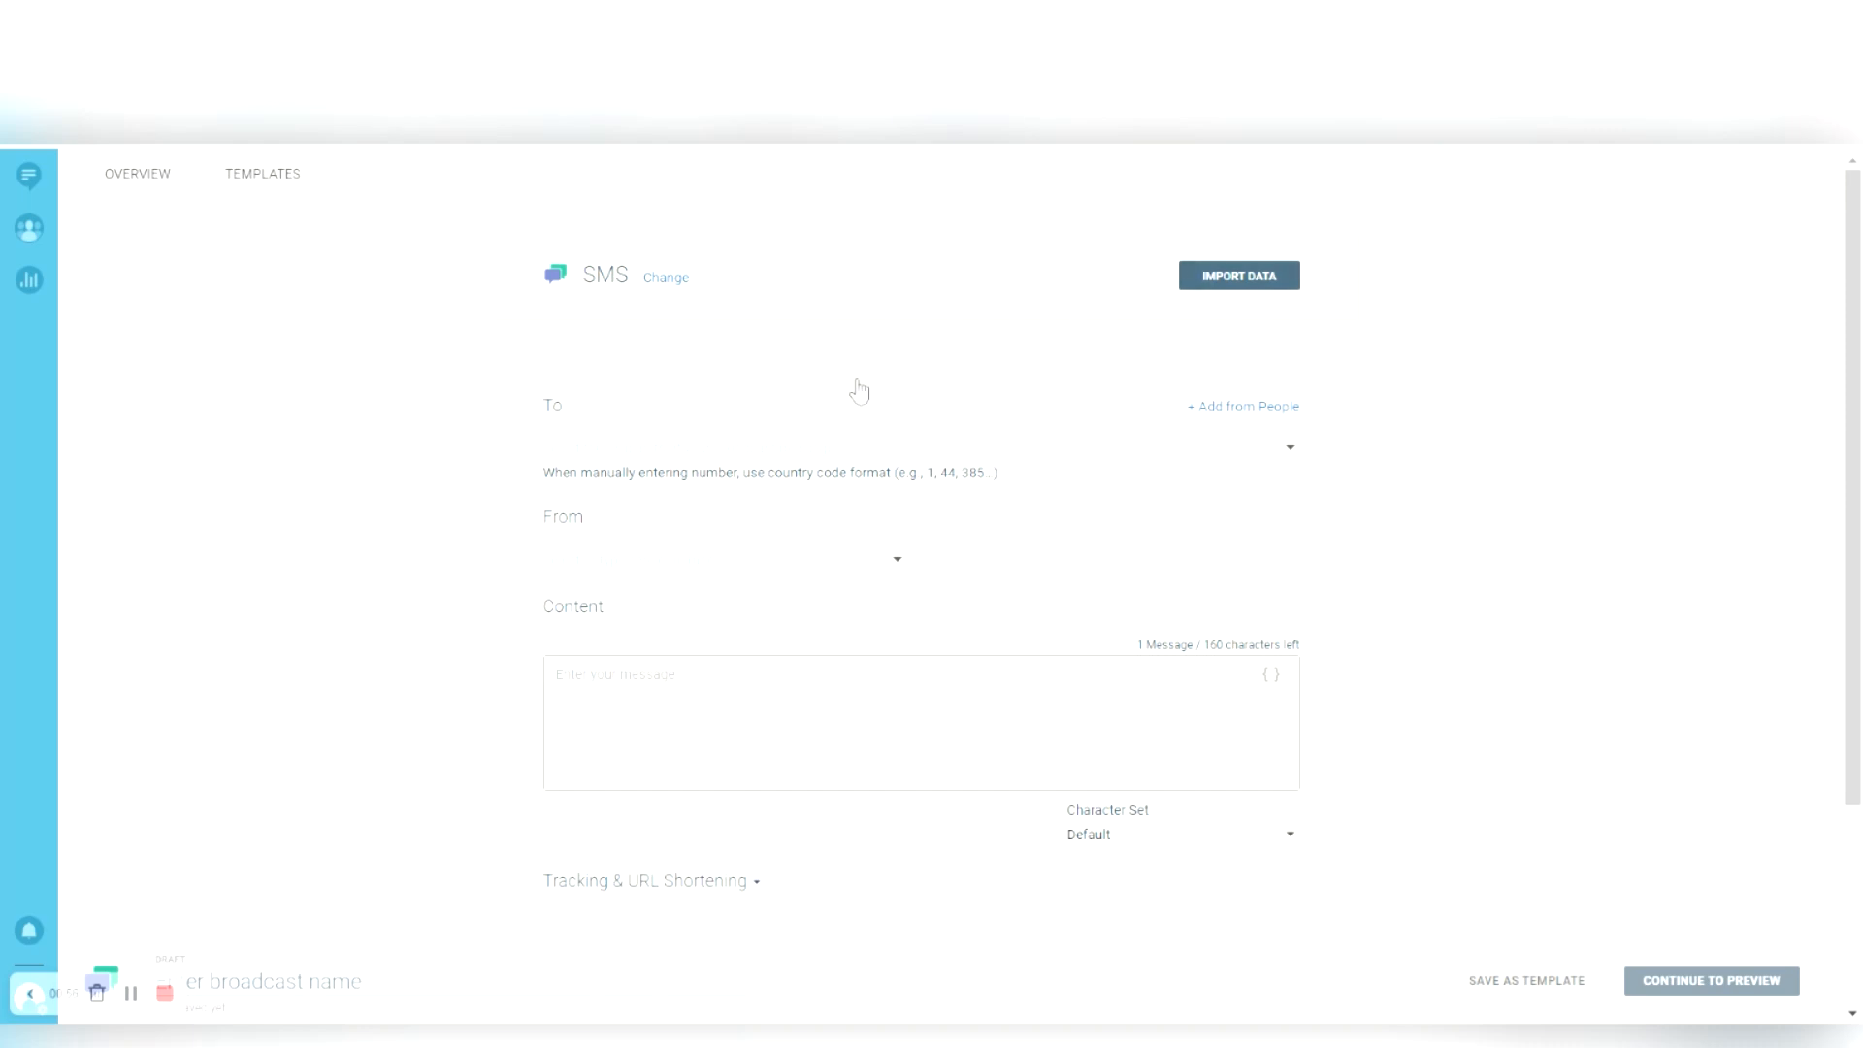
click(705, 439)
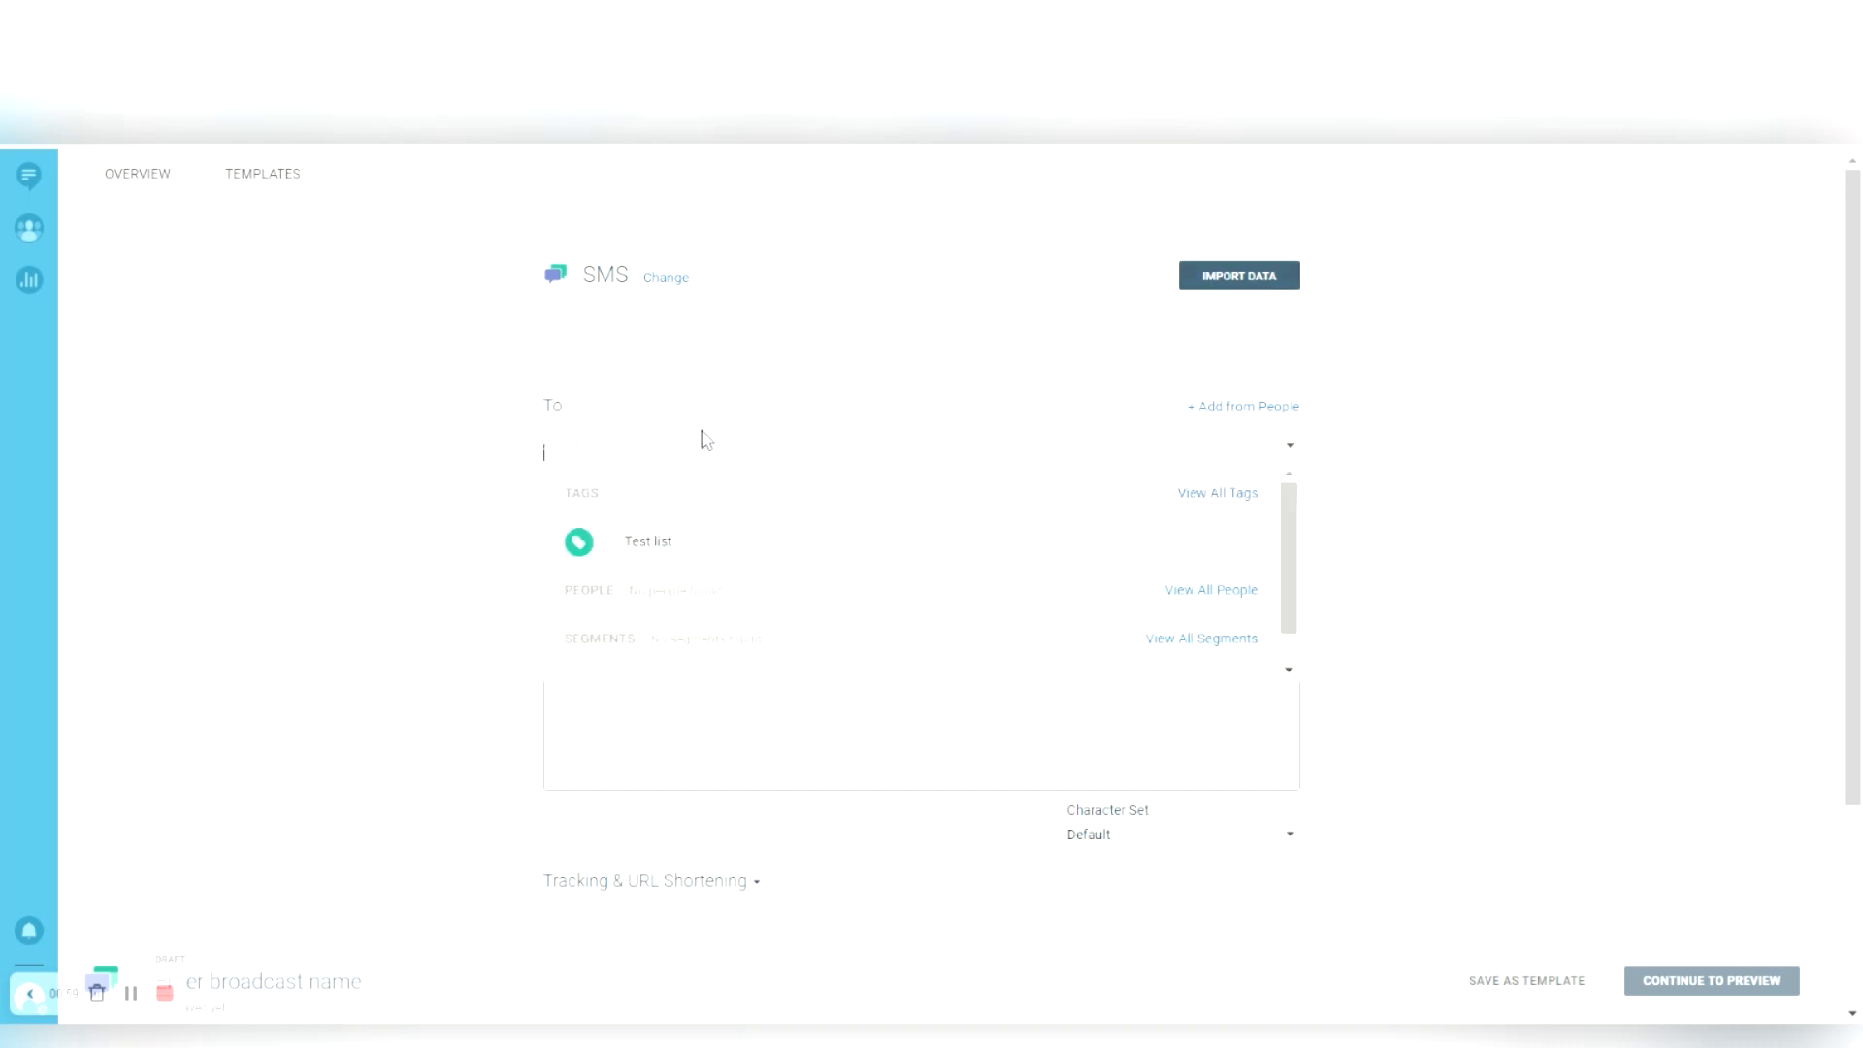
- Add the Test list tag and a manually entered phone number as recipients, and pick TextGlobal as sender
click(596, 541)
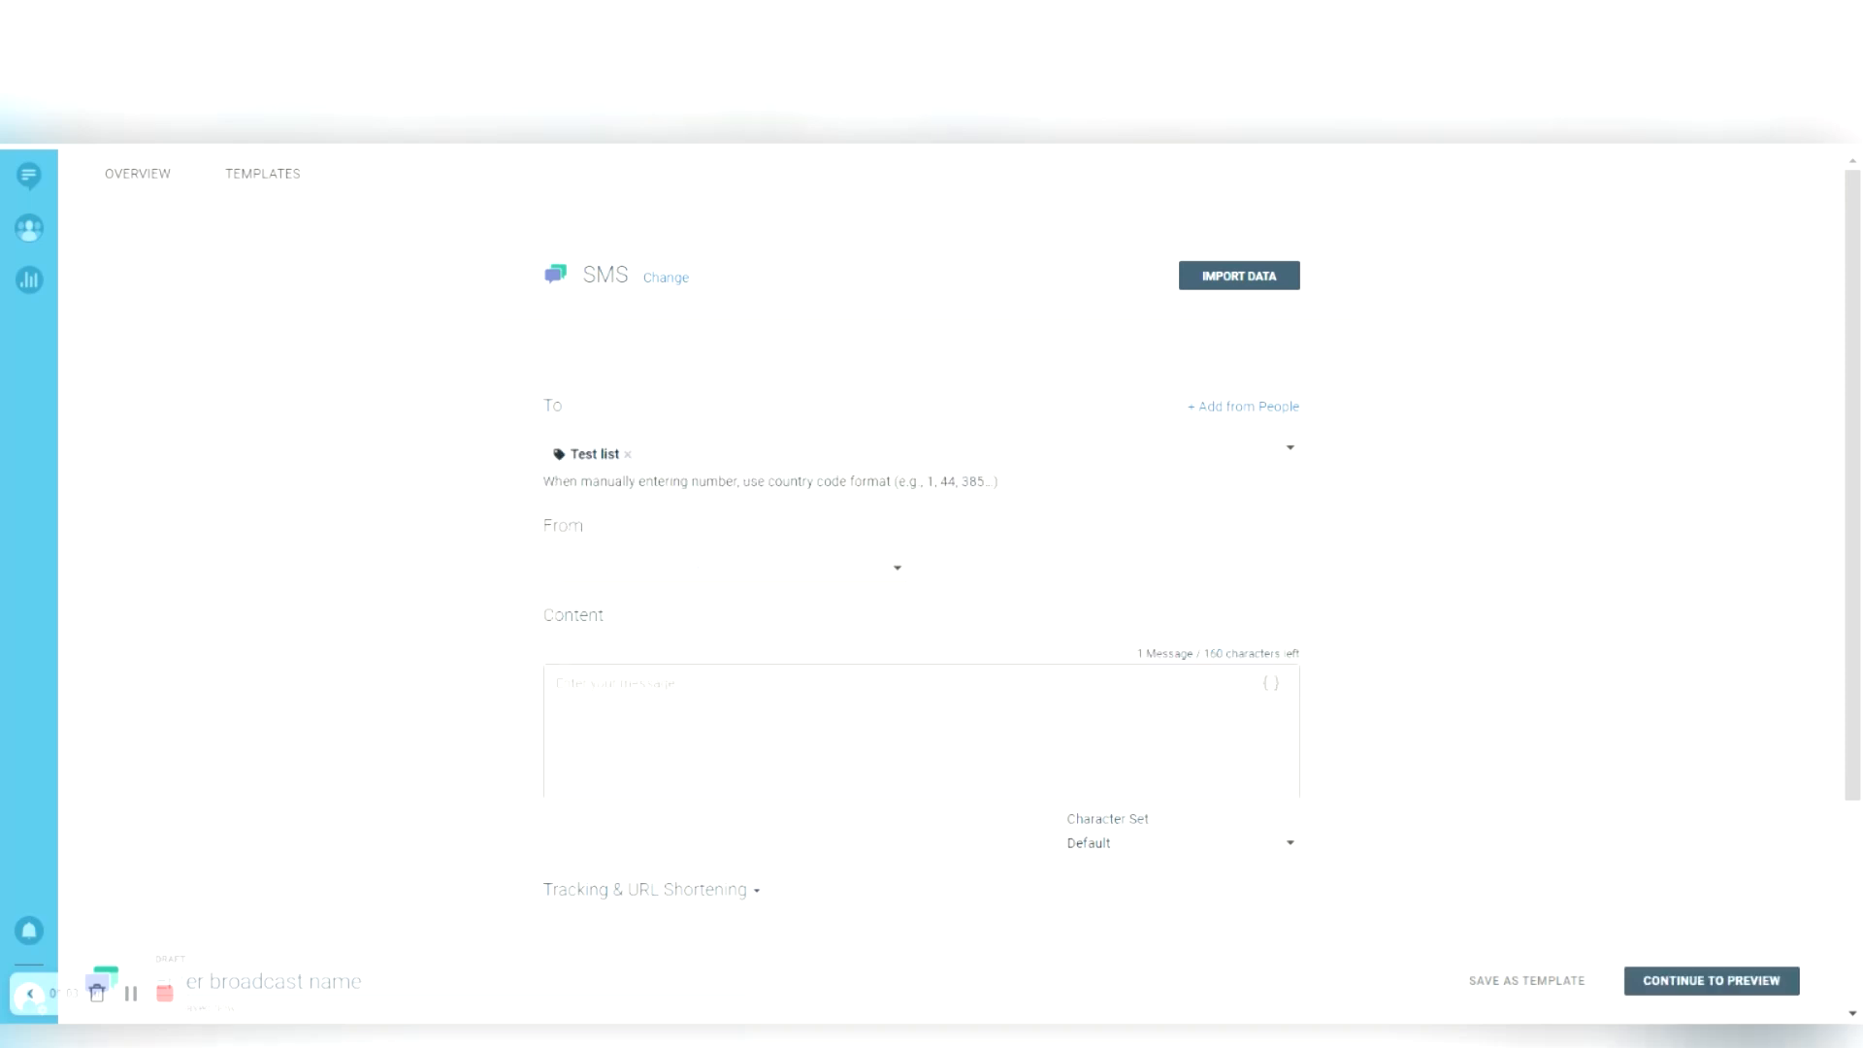
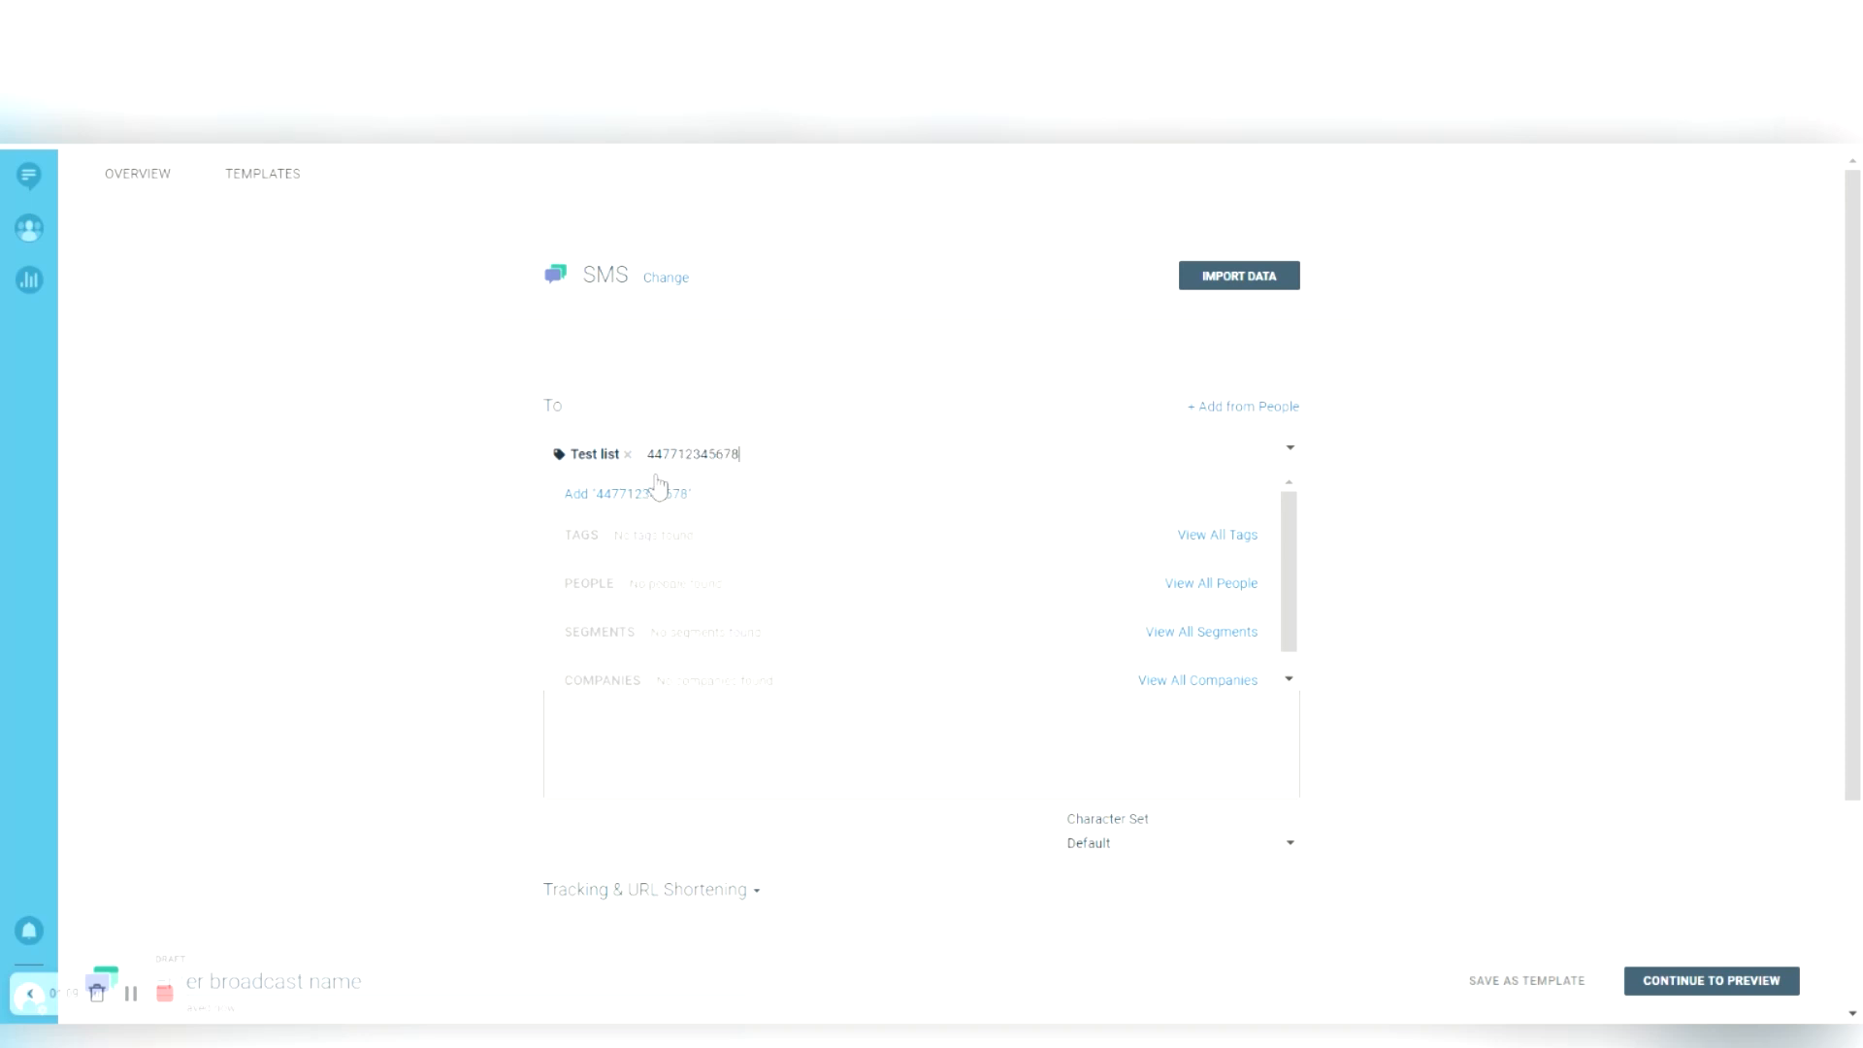
click(627, 493)
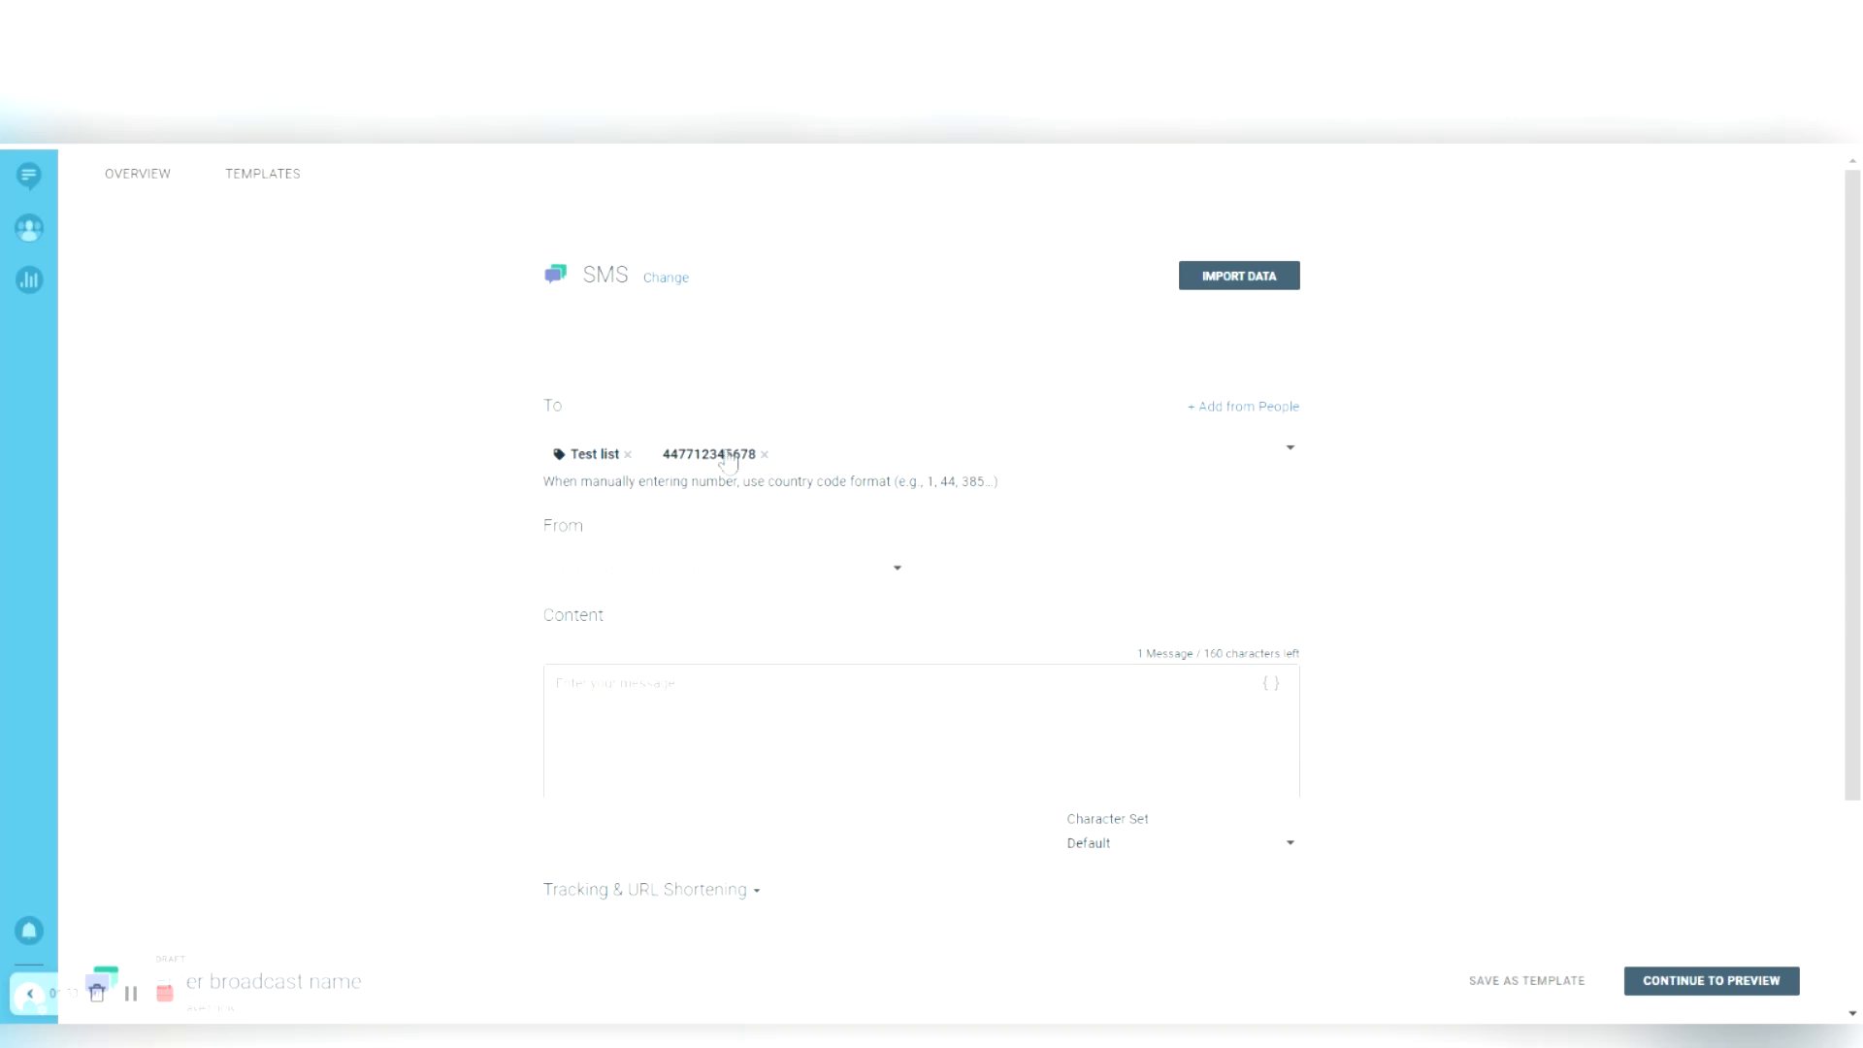
click(552, 575)
click(527, 670)
key(BackSpace)
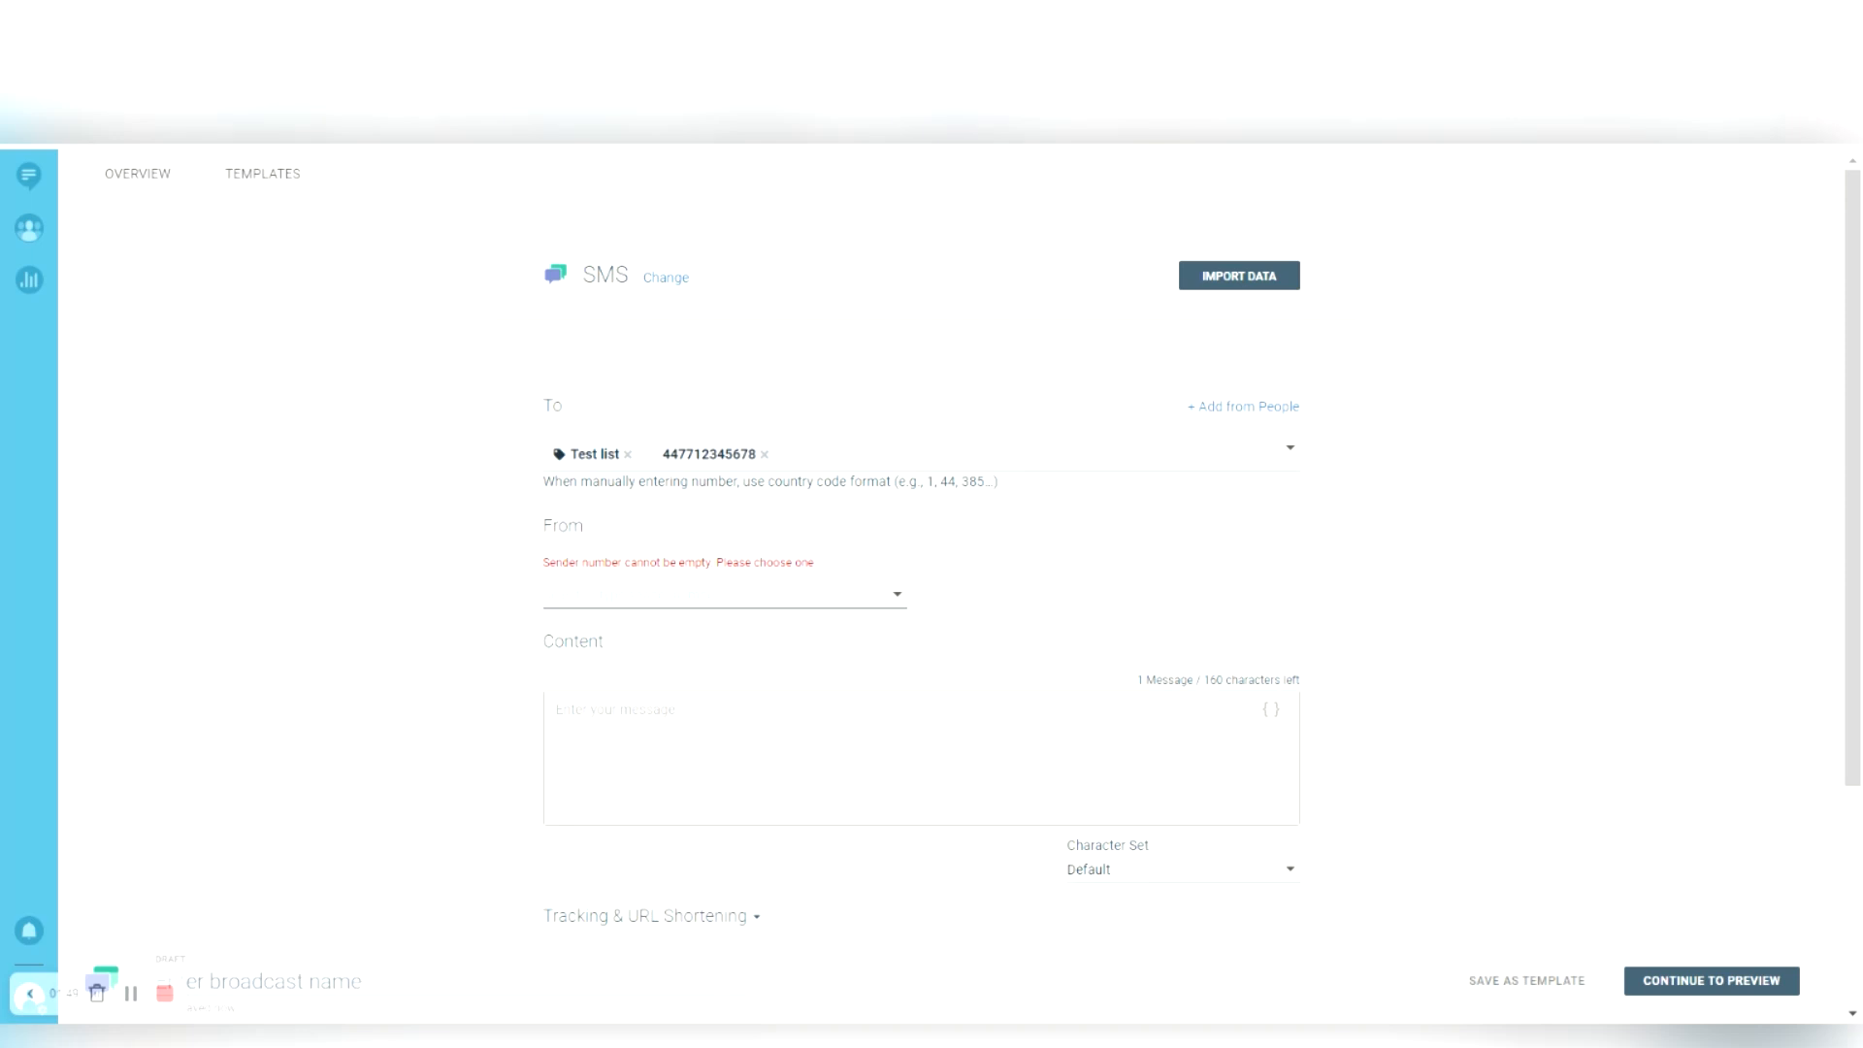
text(You)
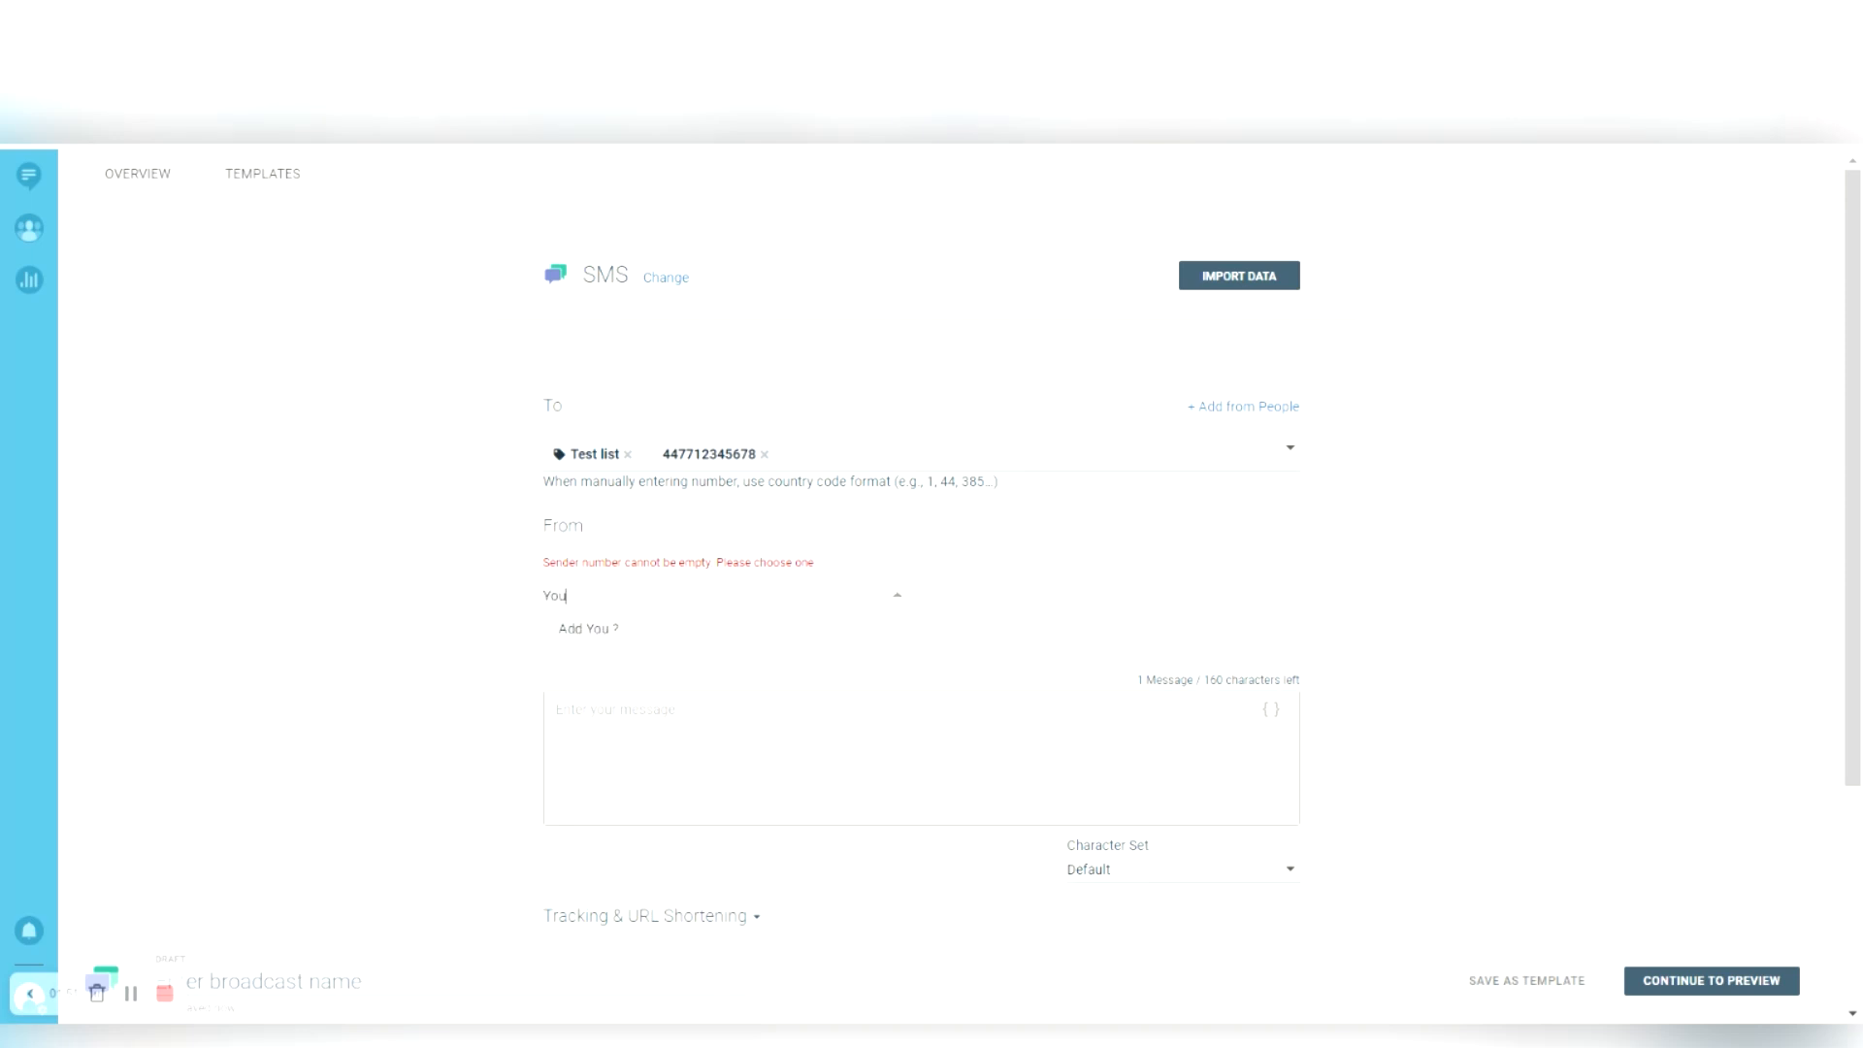
text(rCompany)
click(589, 652)
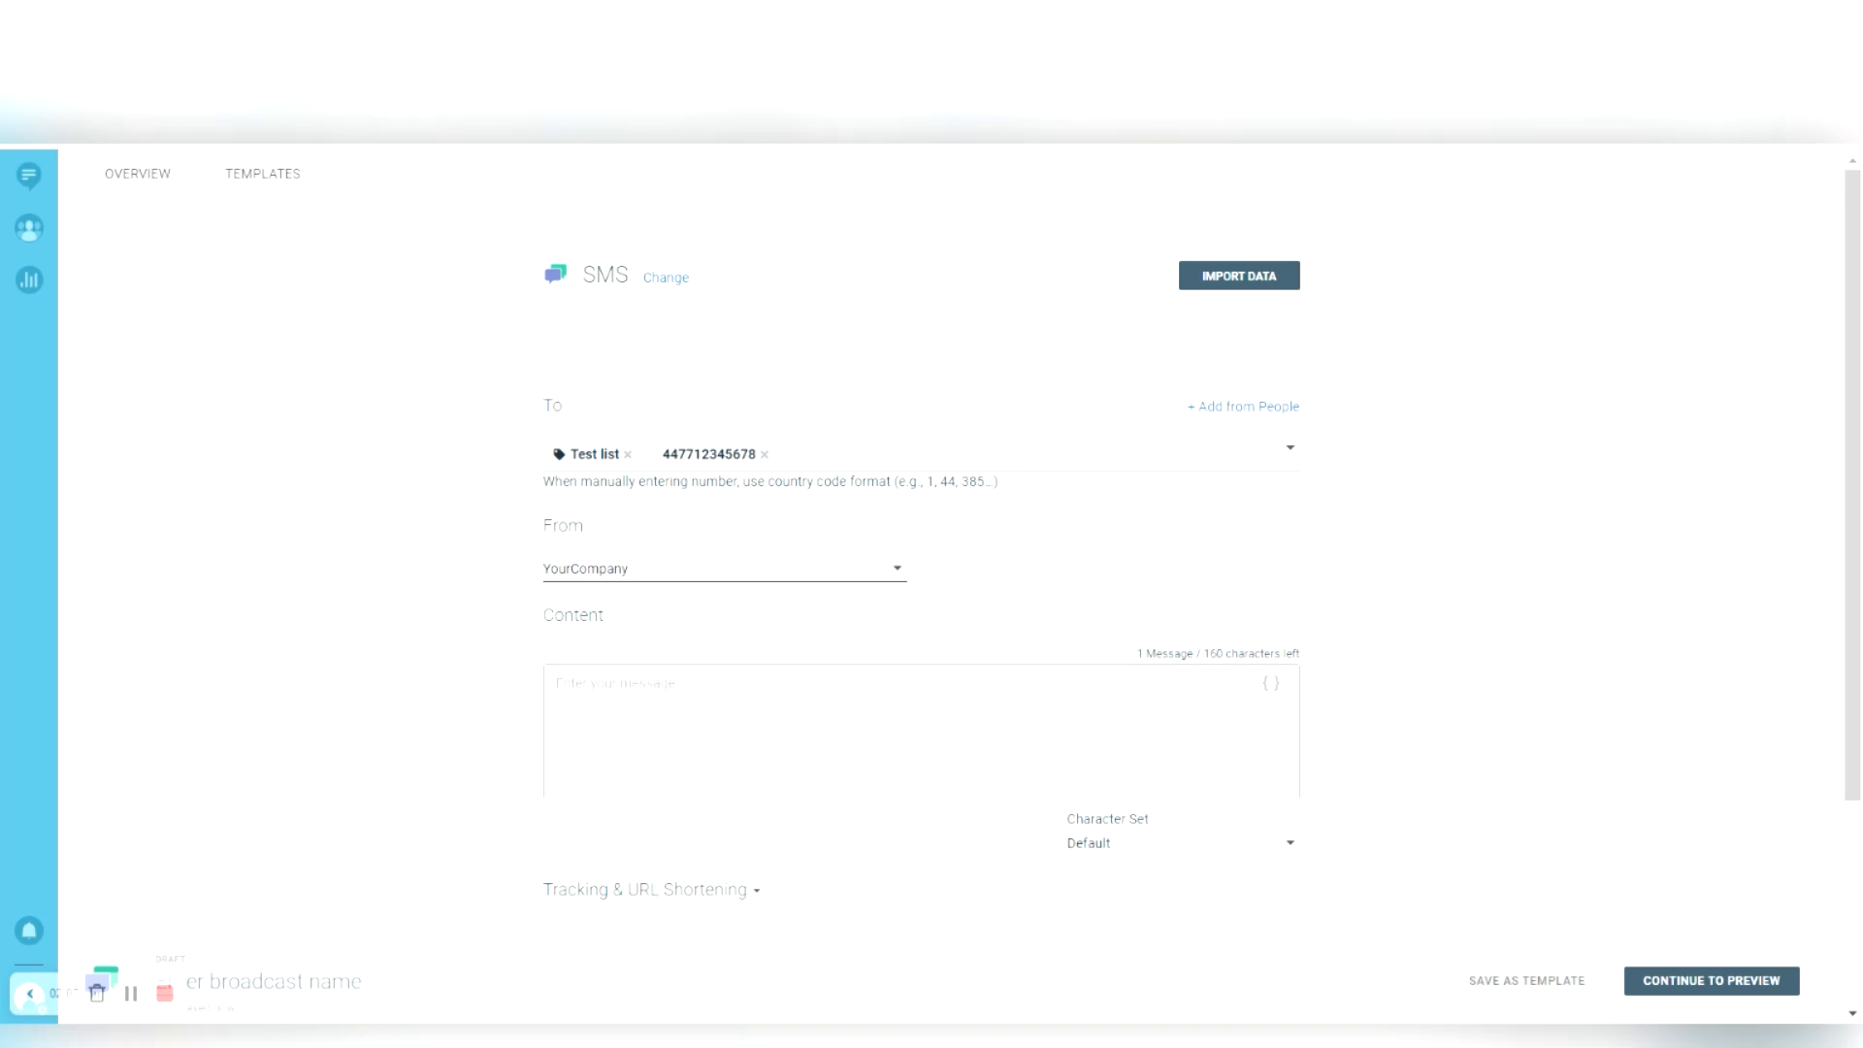
click(586, 570)
click(535, 665)
- Enter 'Test campaign' as the broadcast name, type 'Hi' in Content, and bring up the placeholder list
click(233, 981)
text(Test)
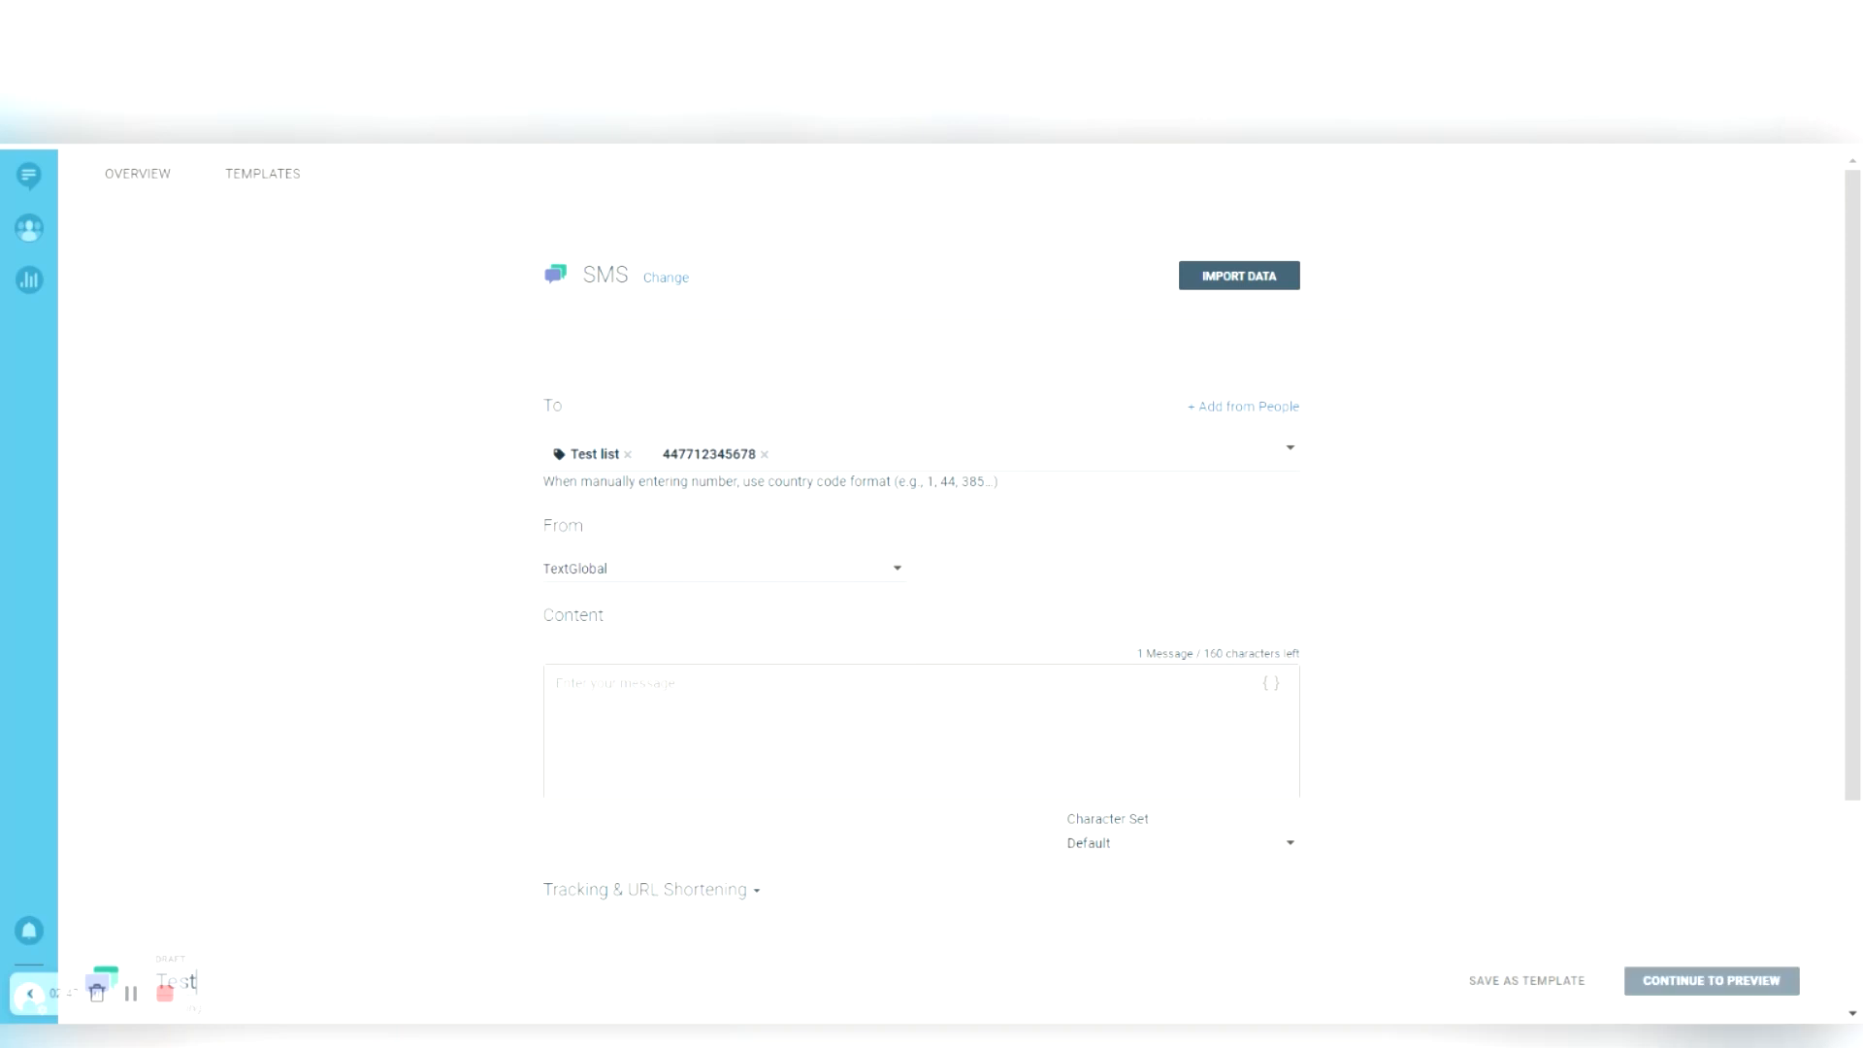
text( campaign)
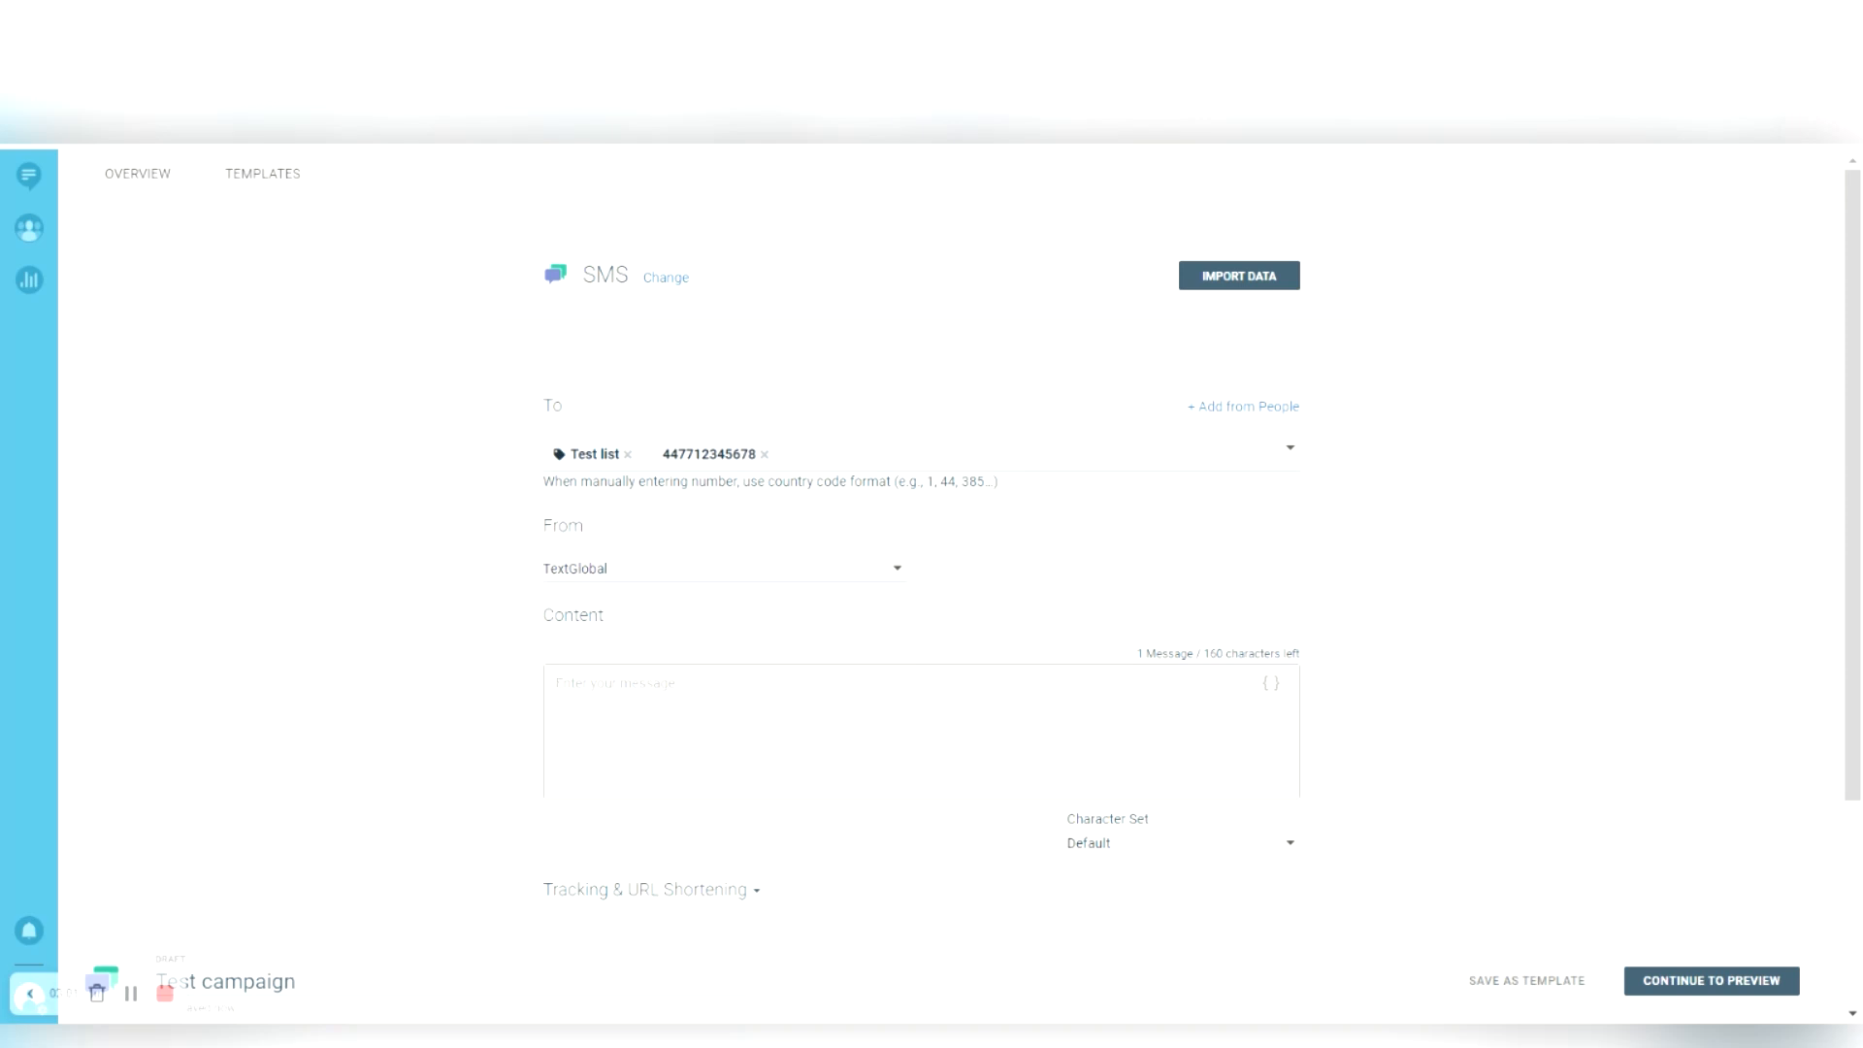
text(Hi)
click(1272, 683)
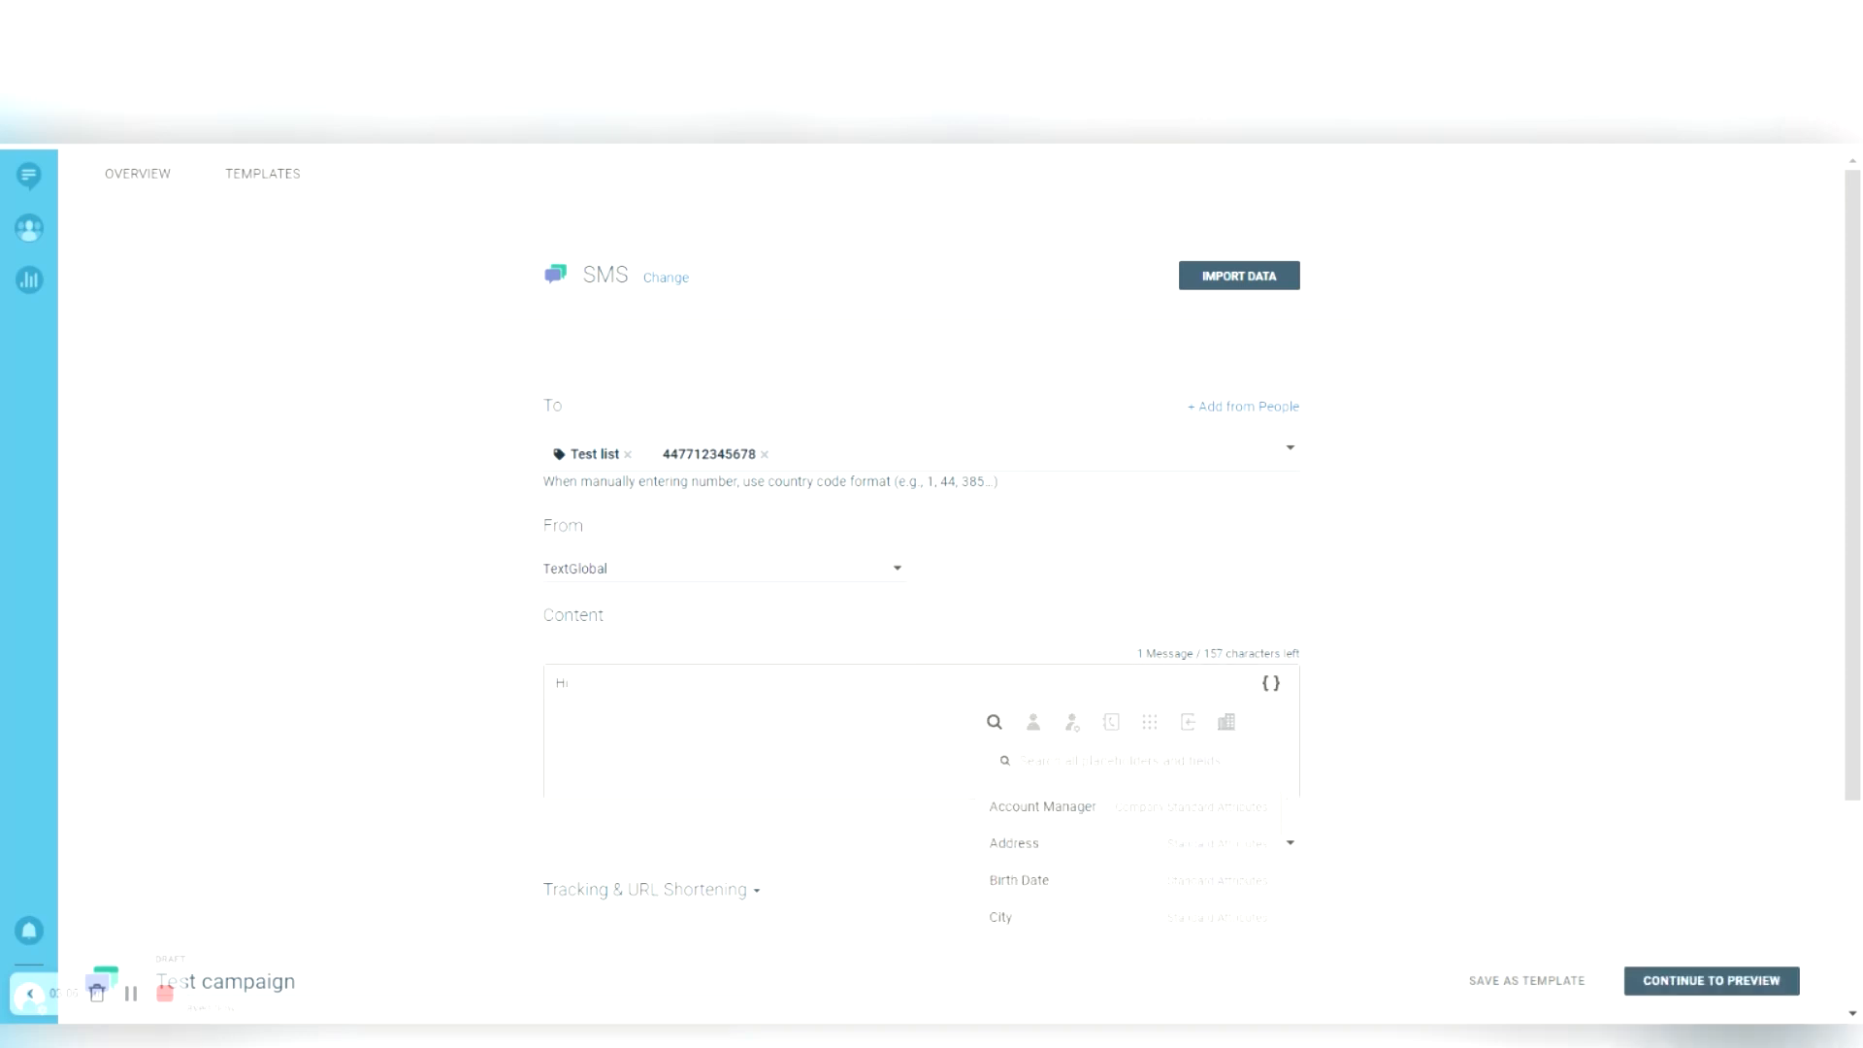
- Insert the First Name placeholder into the message, then clear all the message text
text(first)
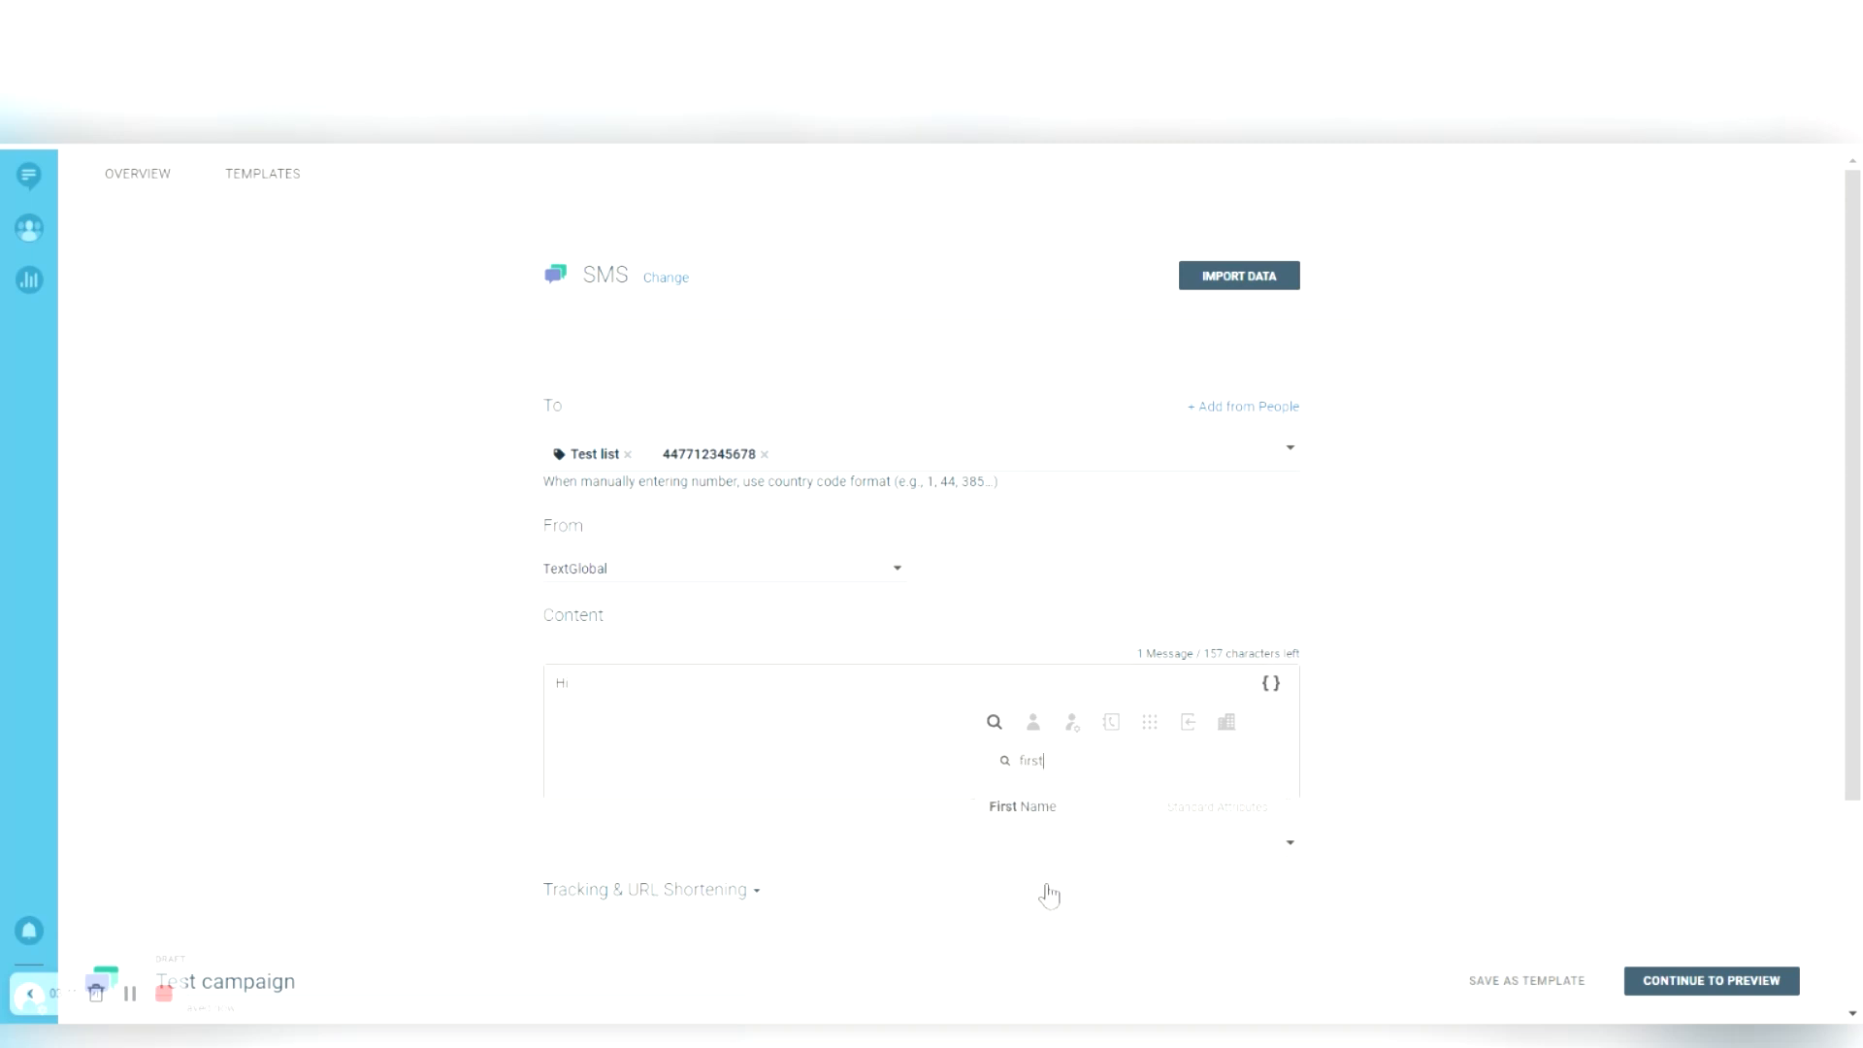
click(1045, 808)
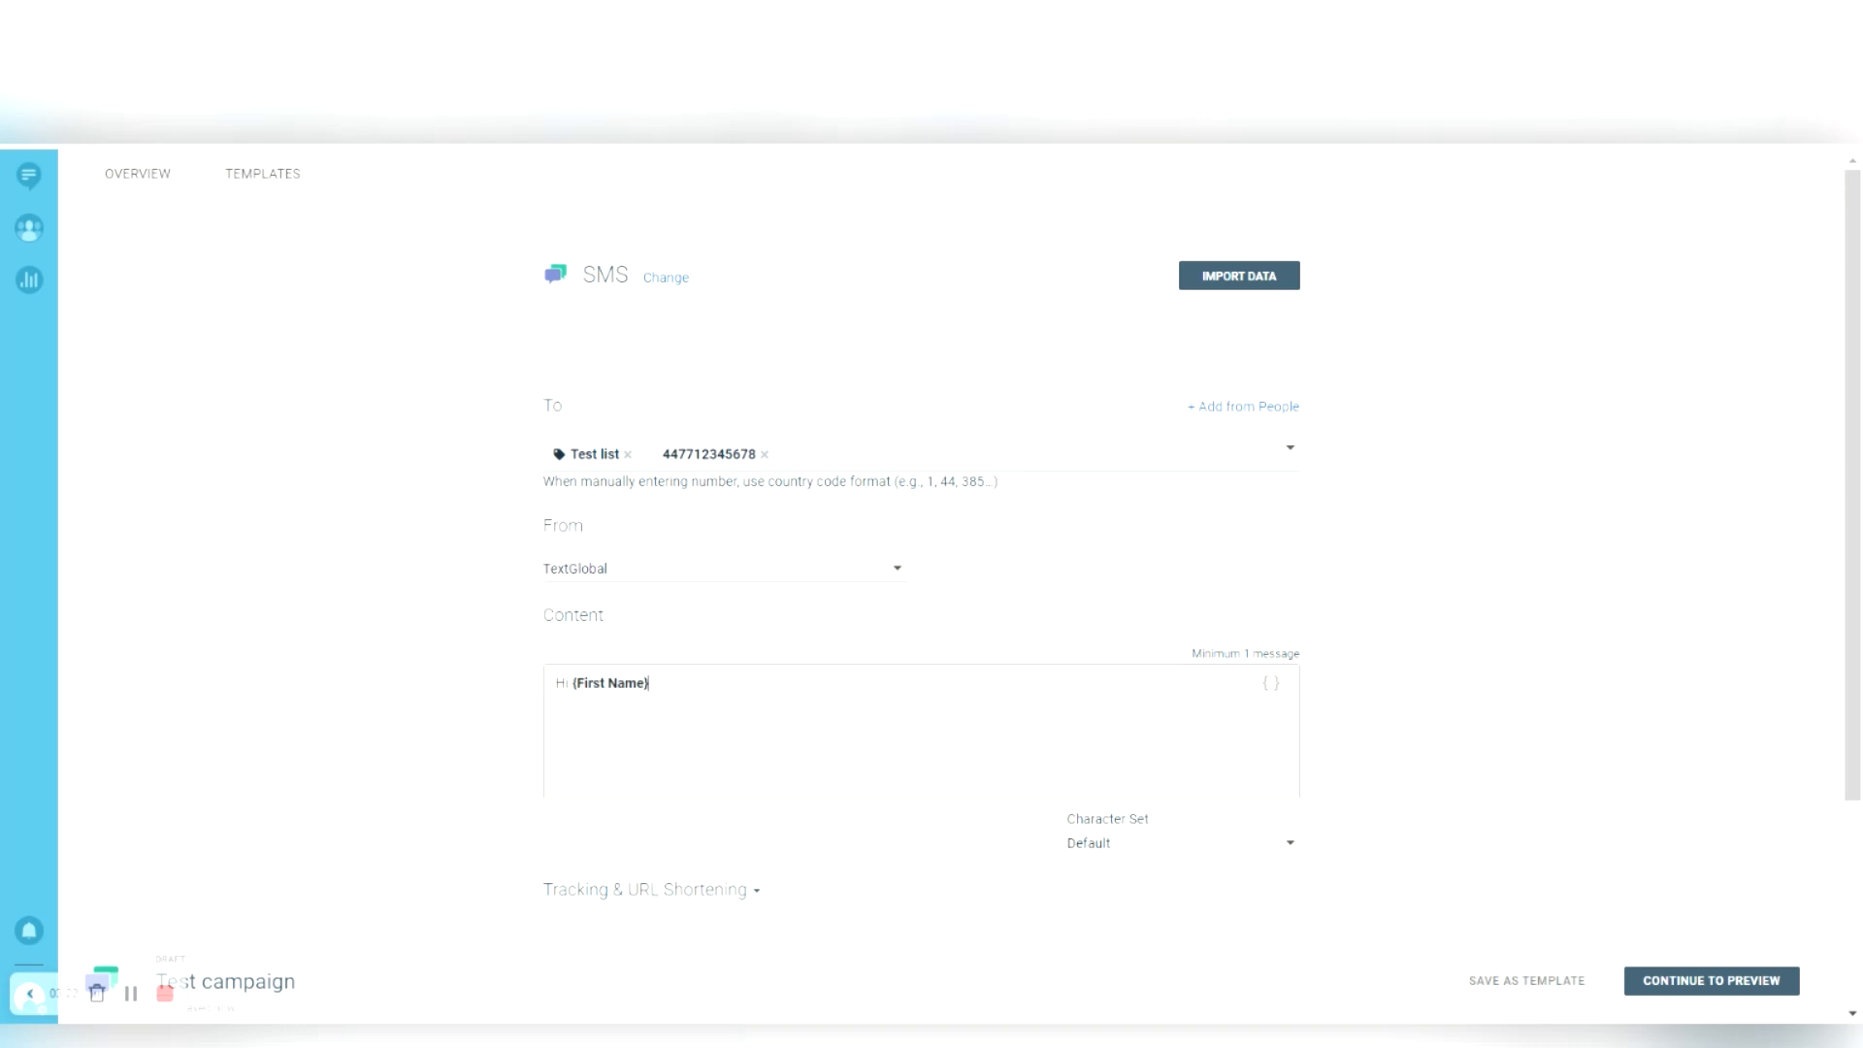
key(ctrl+a)
key(BackSpace)
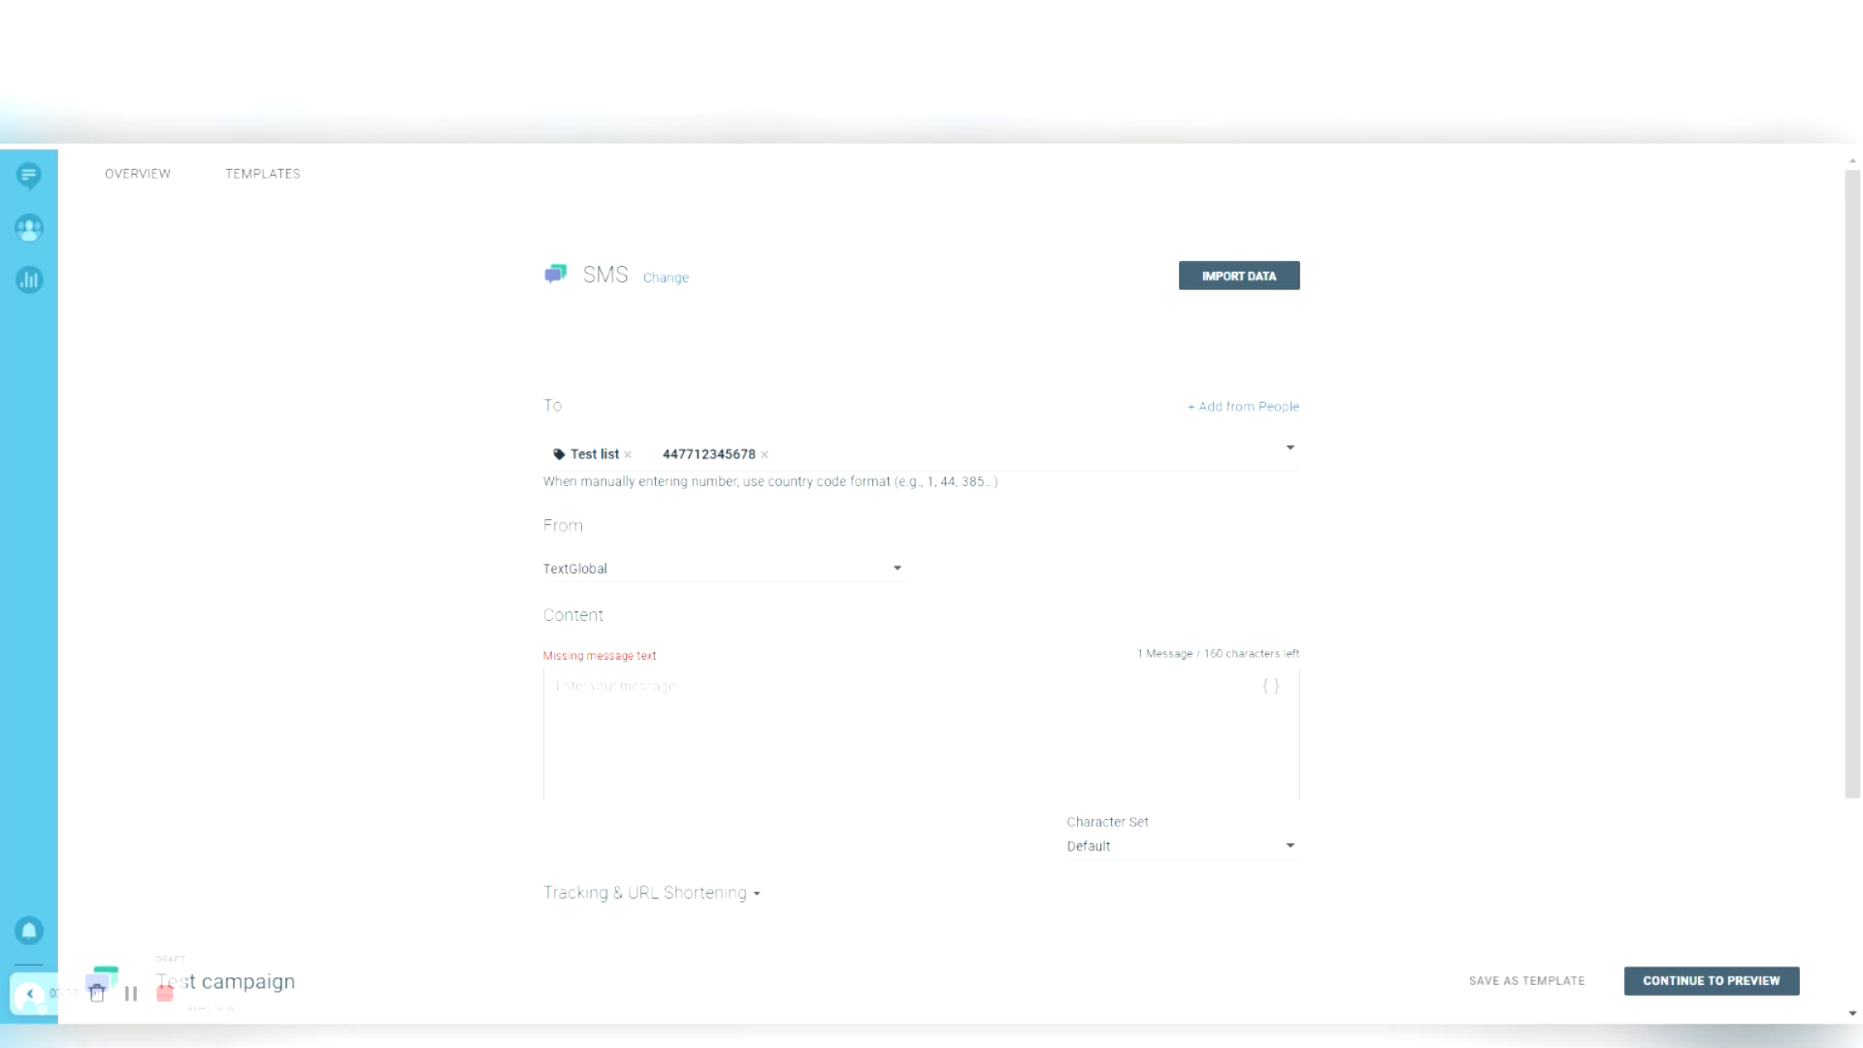
text(Flash)
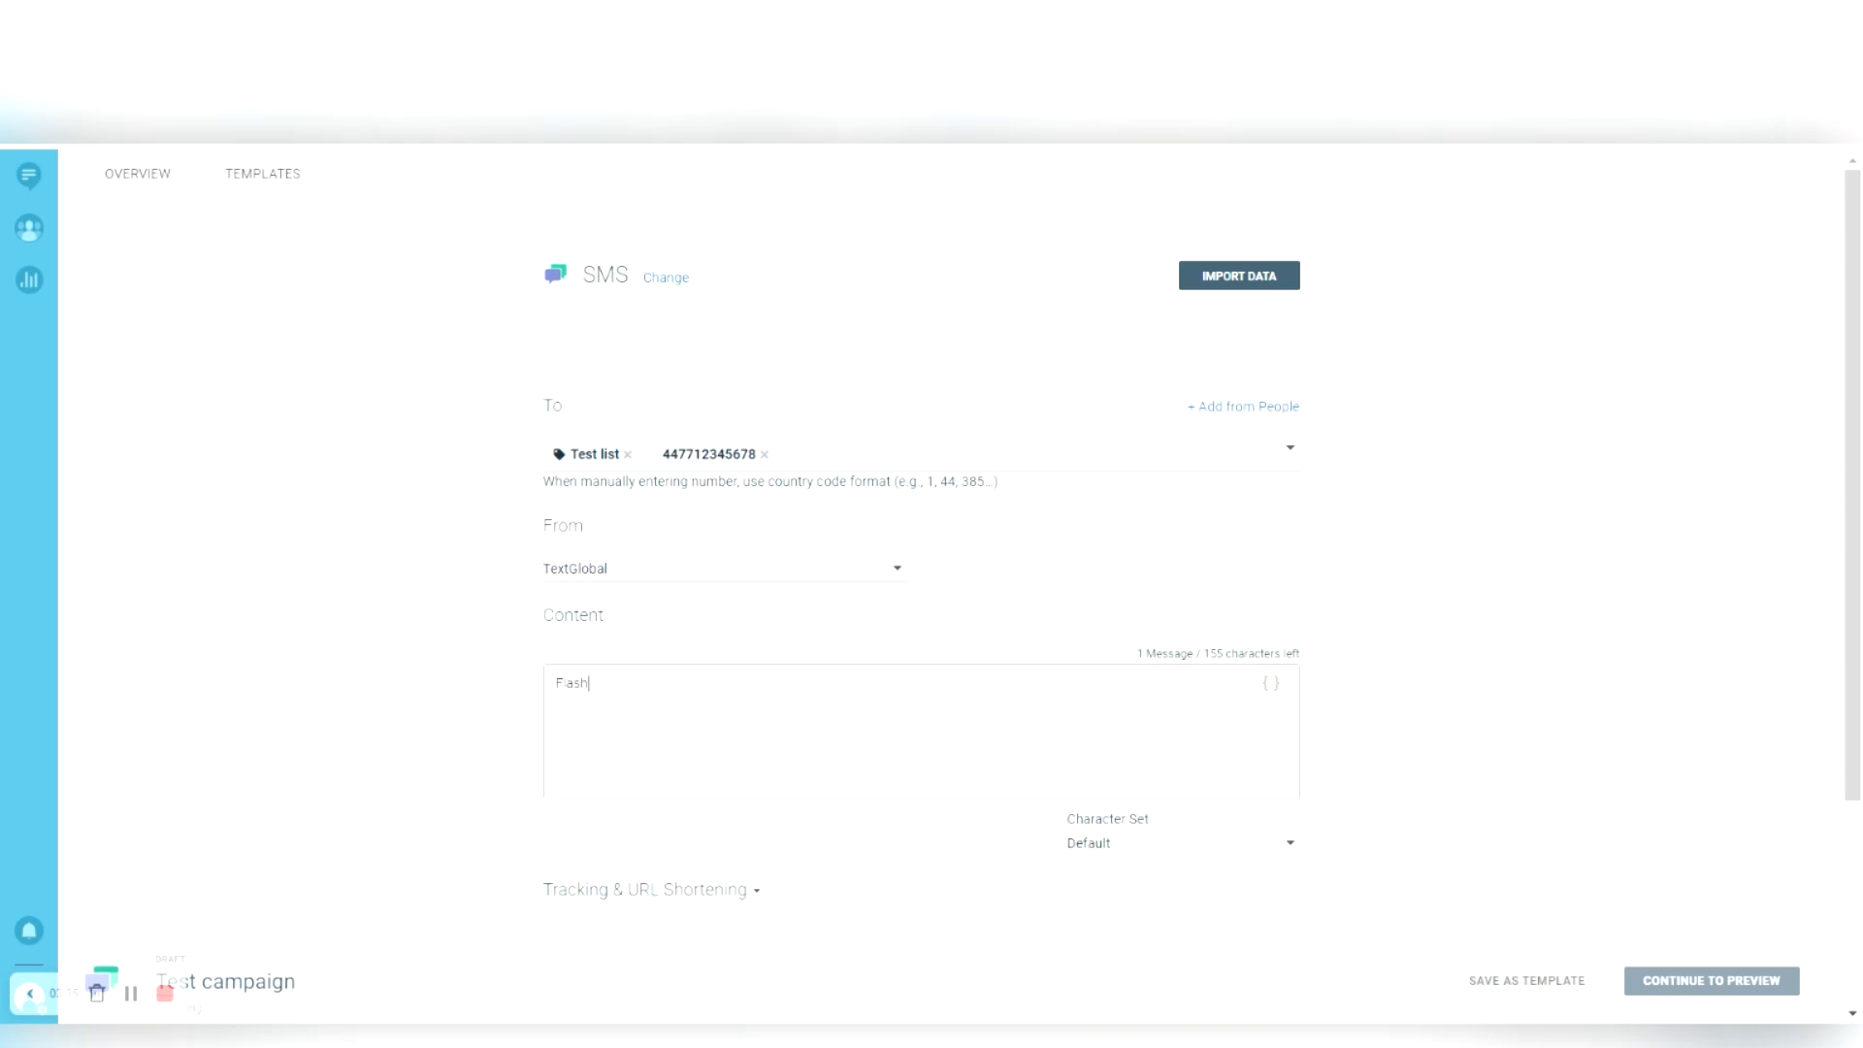
text( Sale)
key(Return)
text(15% OFF today only,.)
key(BackSpace)
key(BackSpace)
text(Shop)
key(BackSpace)
key(BackSpace)
key(BackSpace)
key(BackSpace)
text(hop)
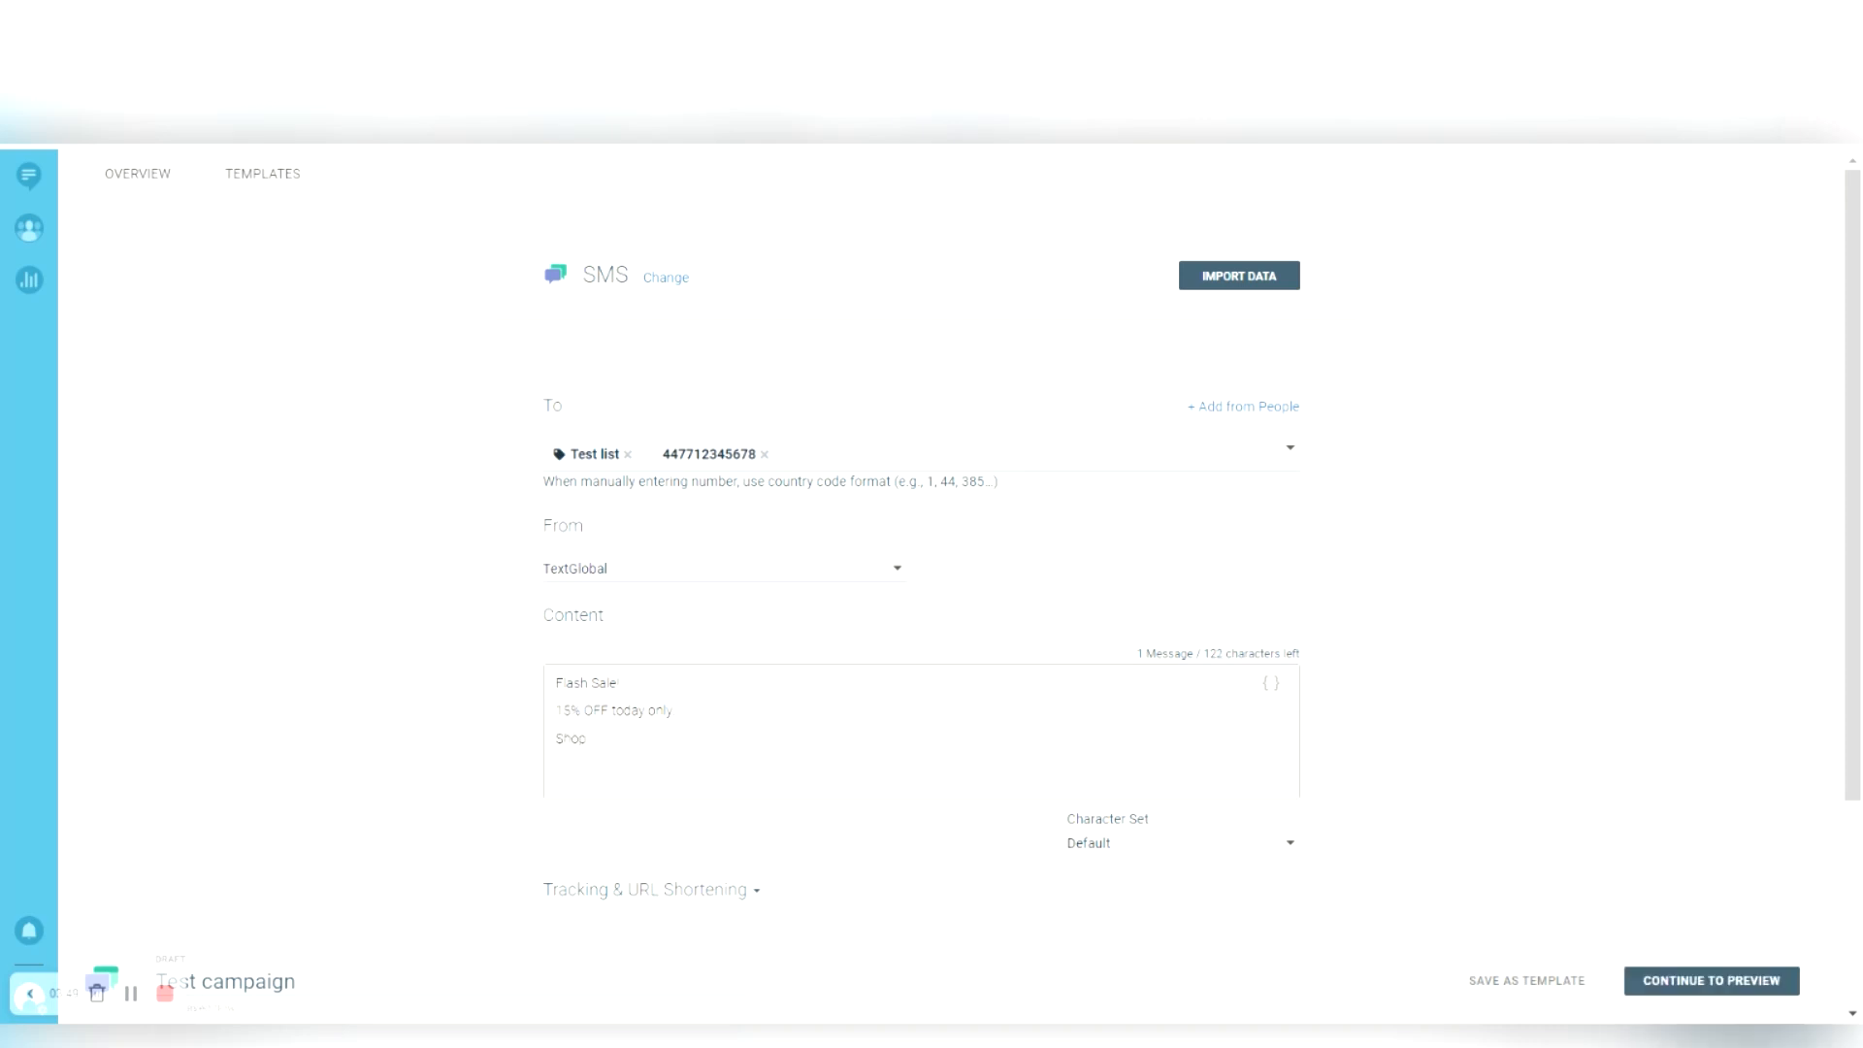
text( now>>)
key(BackSpace)
key(BackSpace)
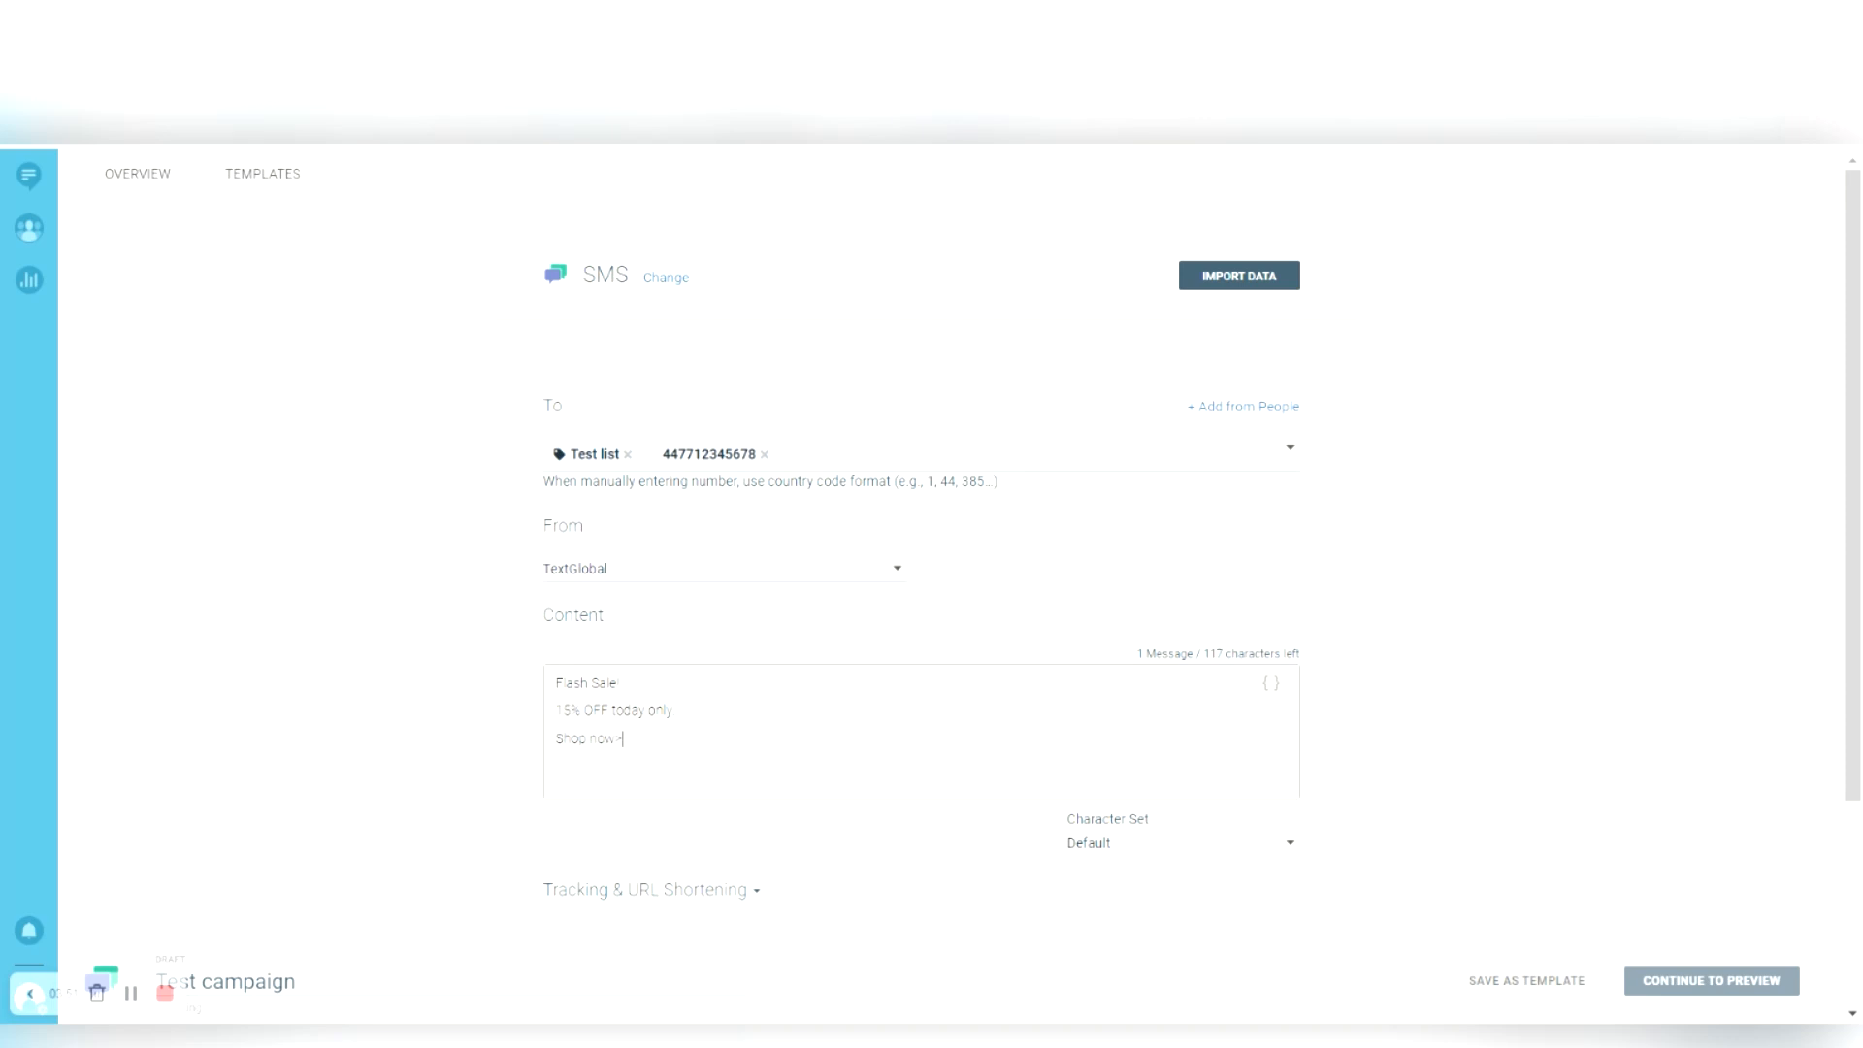
text(>> www.textglobal.co.uk)
- Add the line 'Use code SMS15 at checkout' and clear the accidental text selection
key(Return)
text(Use code SMS155 at checkout)
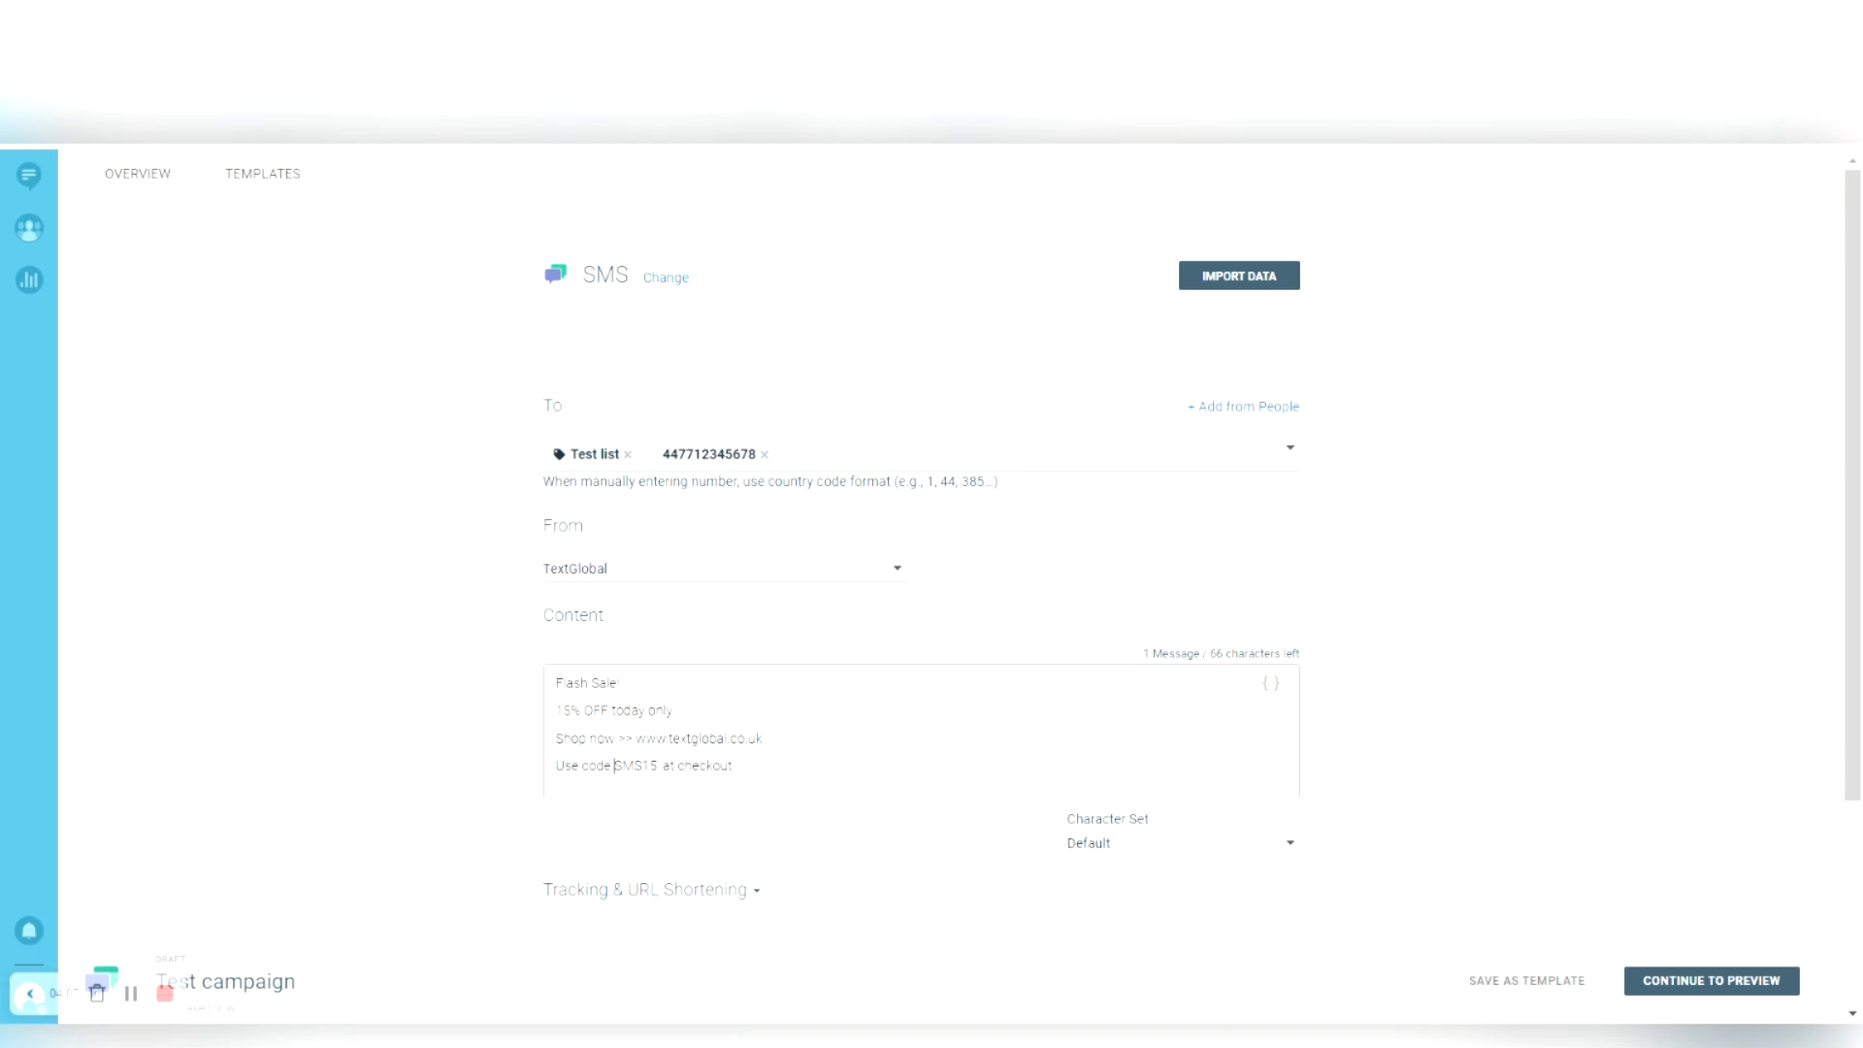
text( ')
drag(1145, 654, 1397, 712)
click(1398, 693)
click(1398, 707)
- Add 'Optout txt TGSTOP to 88440' as a new final line below the promo code
key(Return)
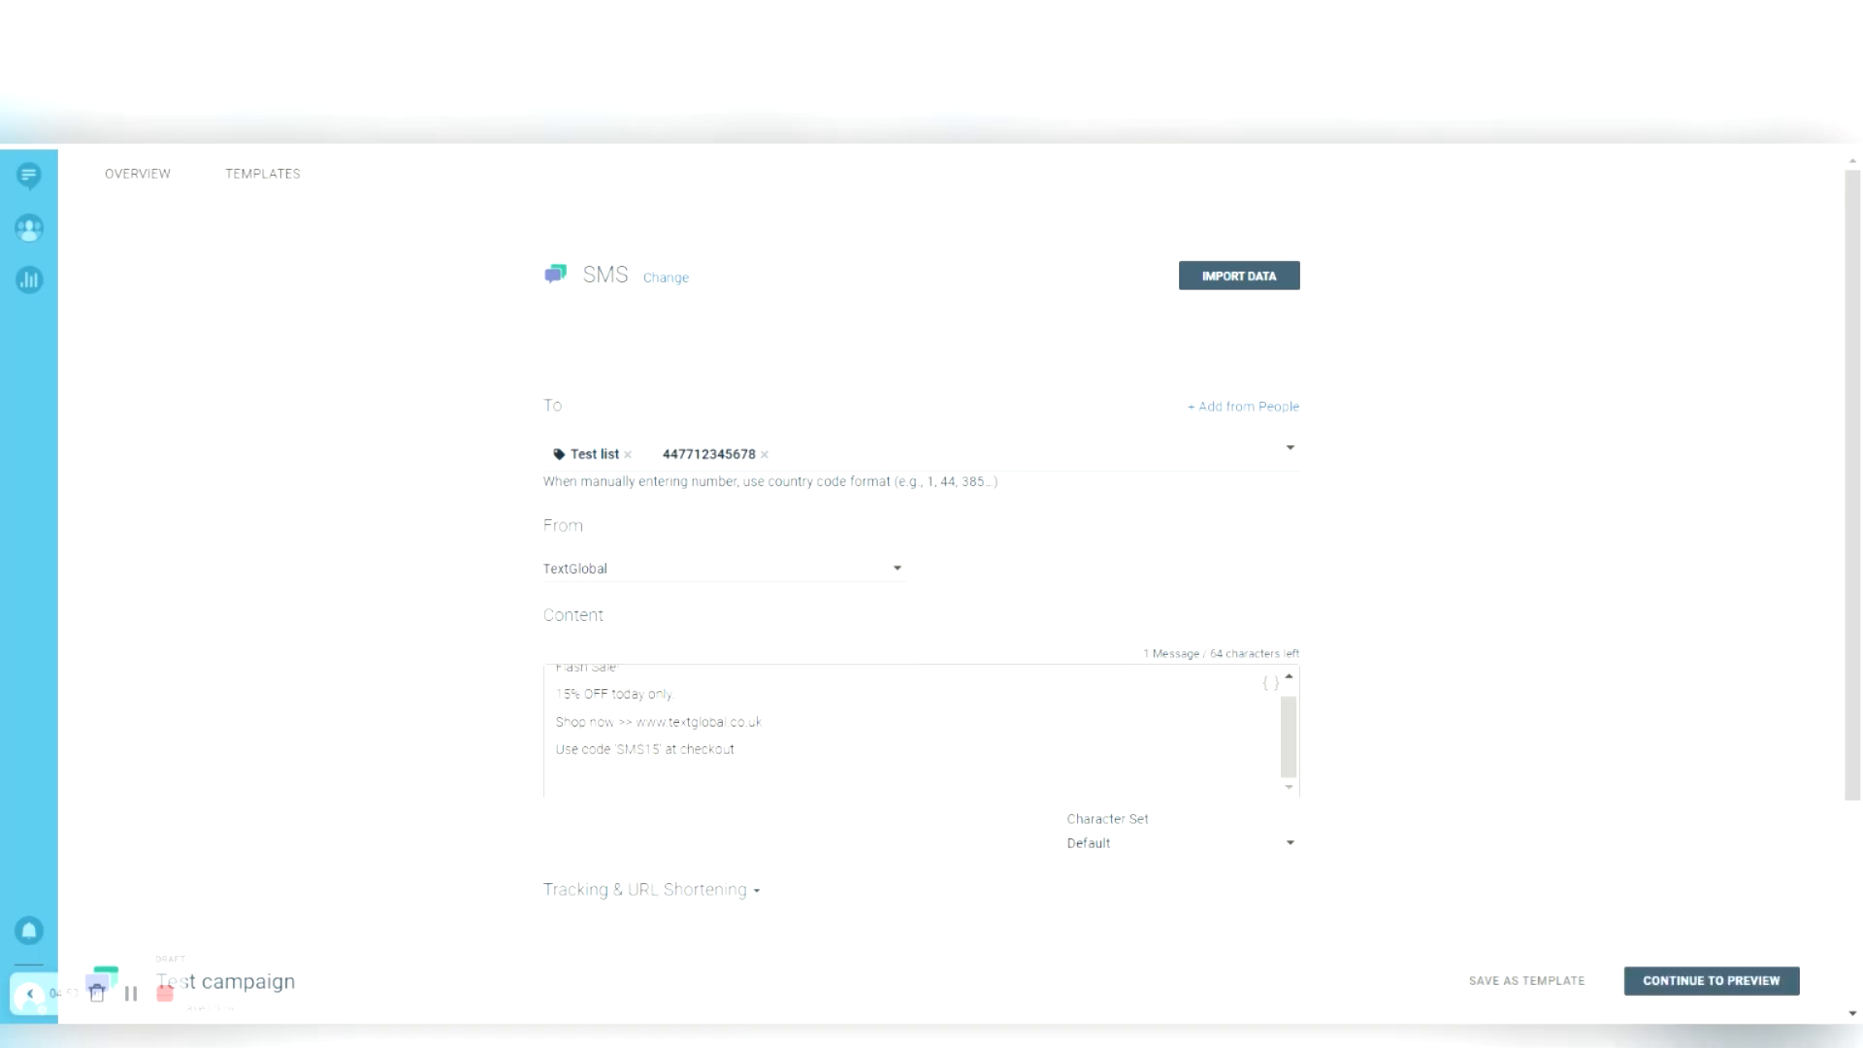
text(O)
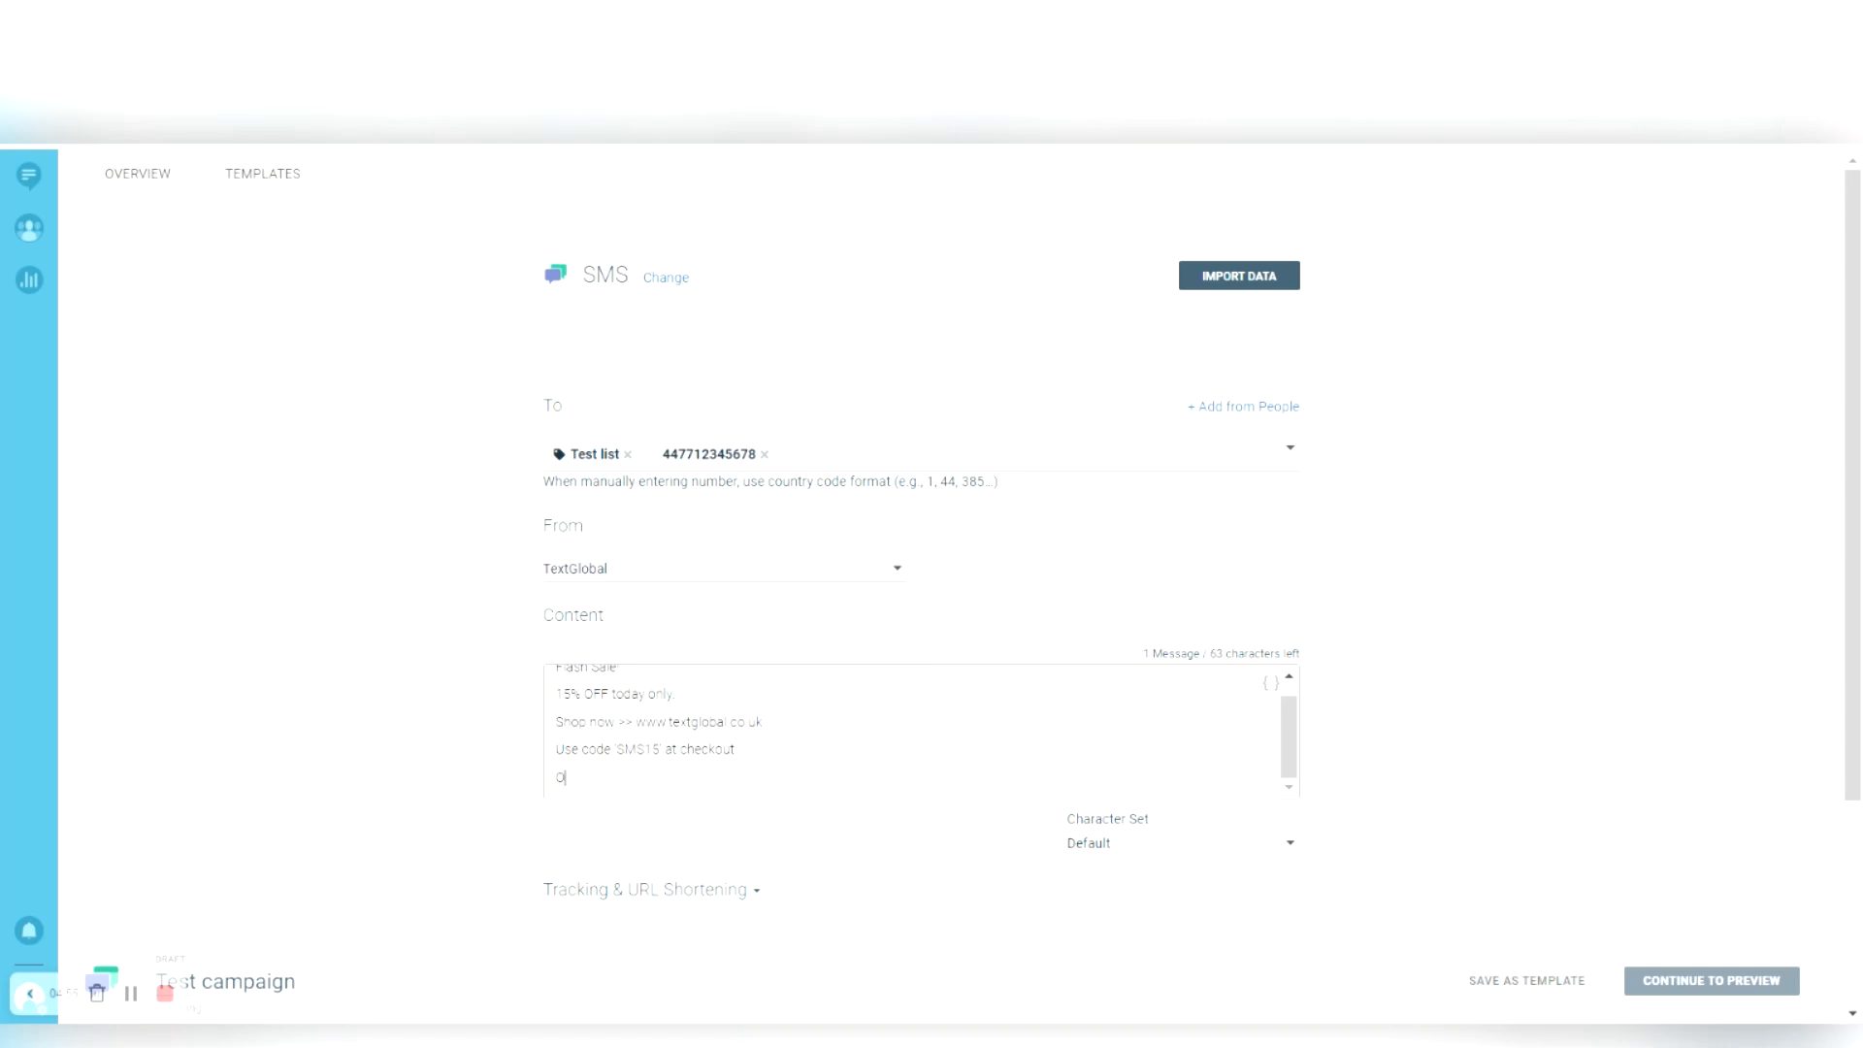
text(ptout txt TGSTOP to 88440)
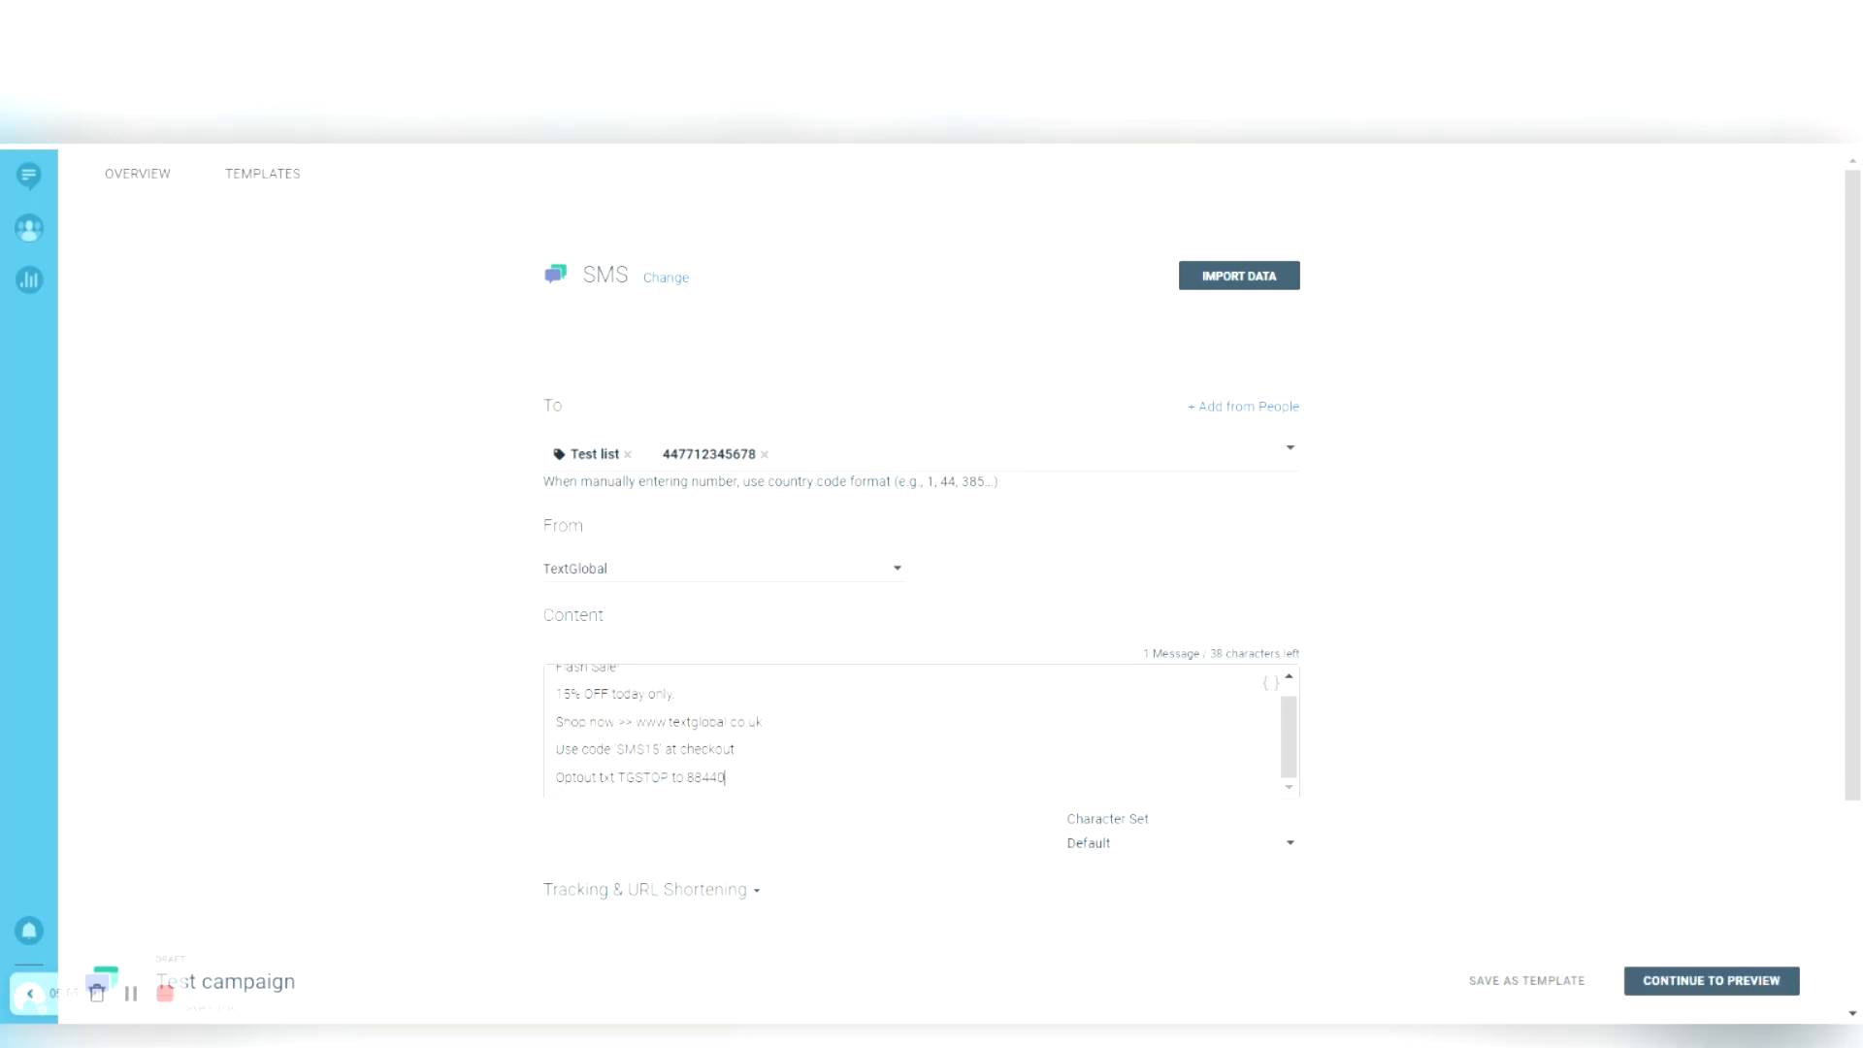
drag(618, 778, 669, 778)
click(726, 777)
scroll(427, 886, down, 3)
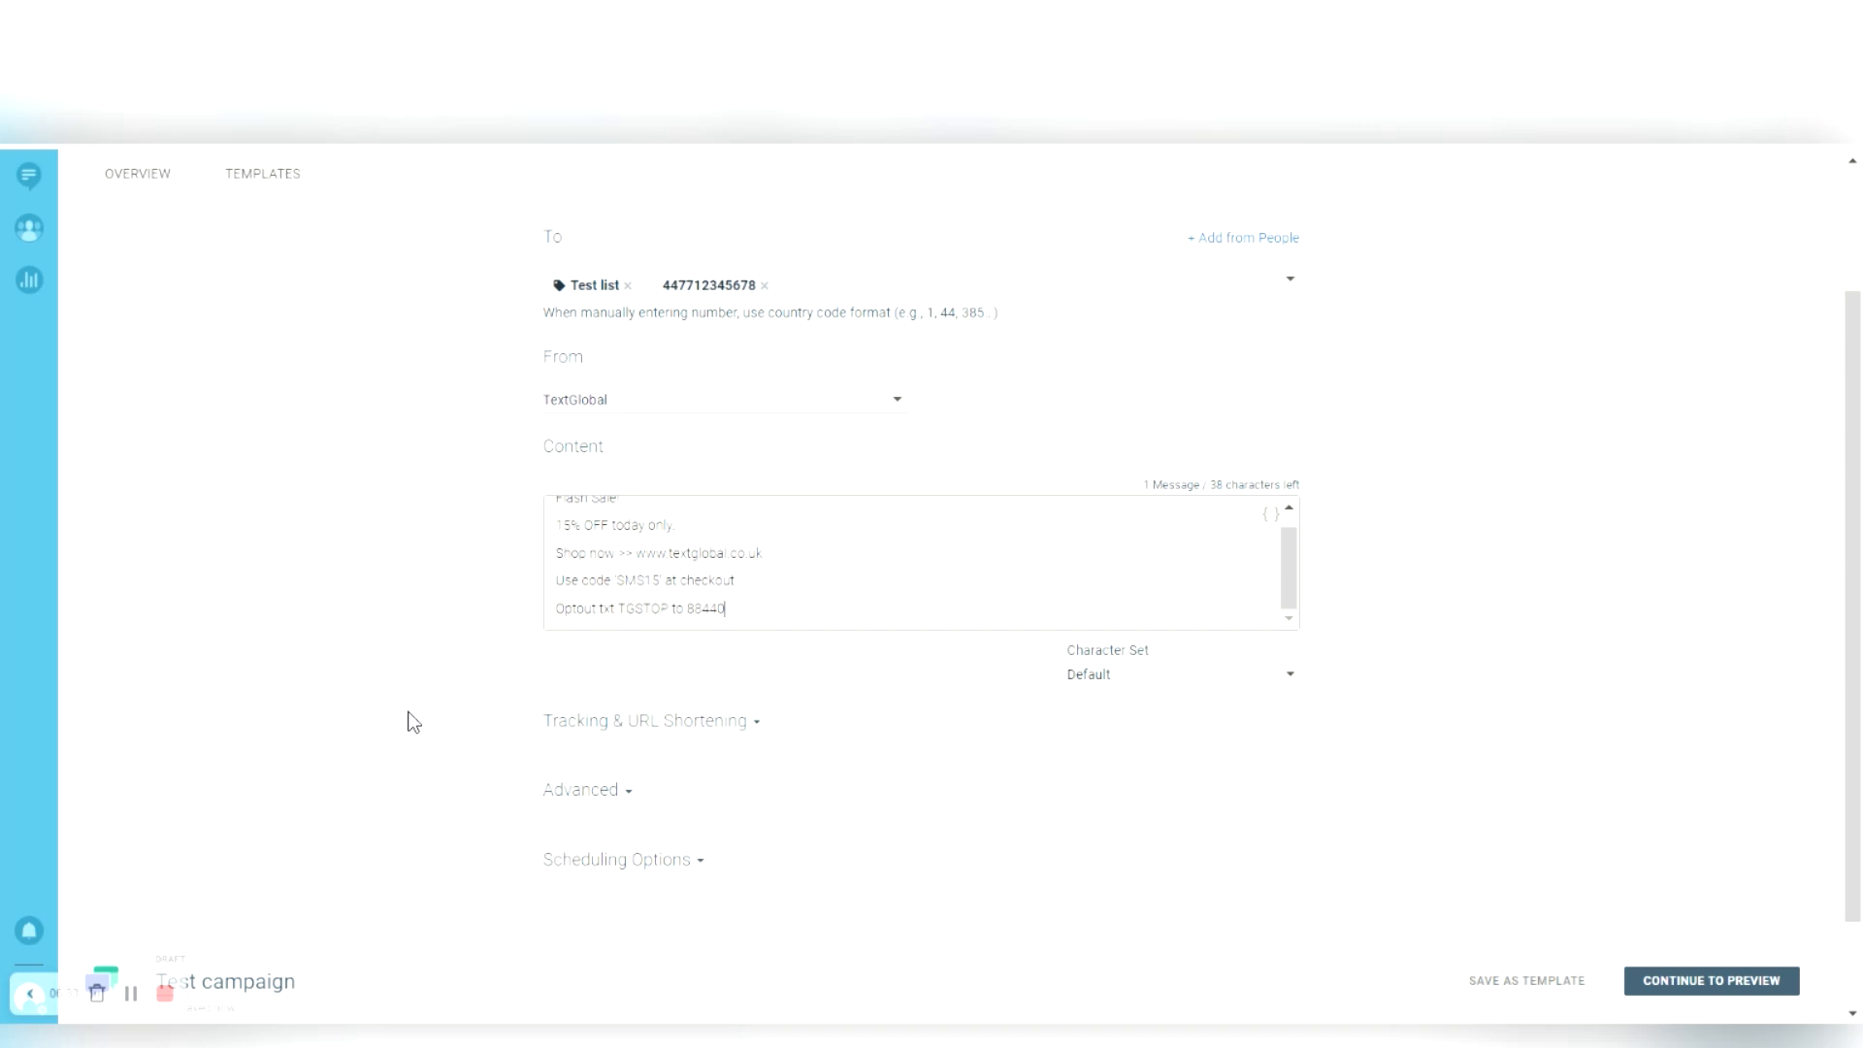
drag(636, 553, 763, 553)
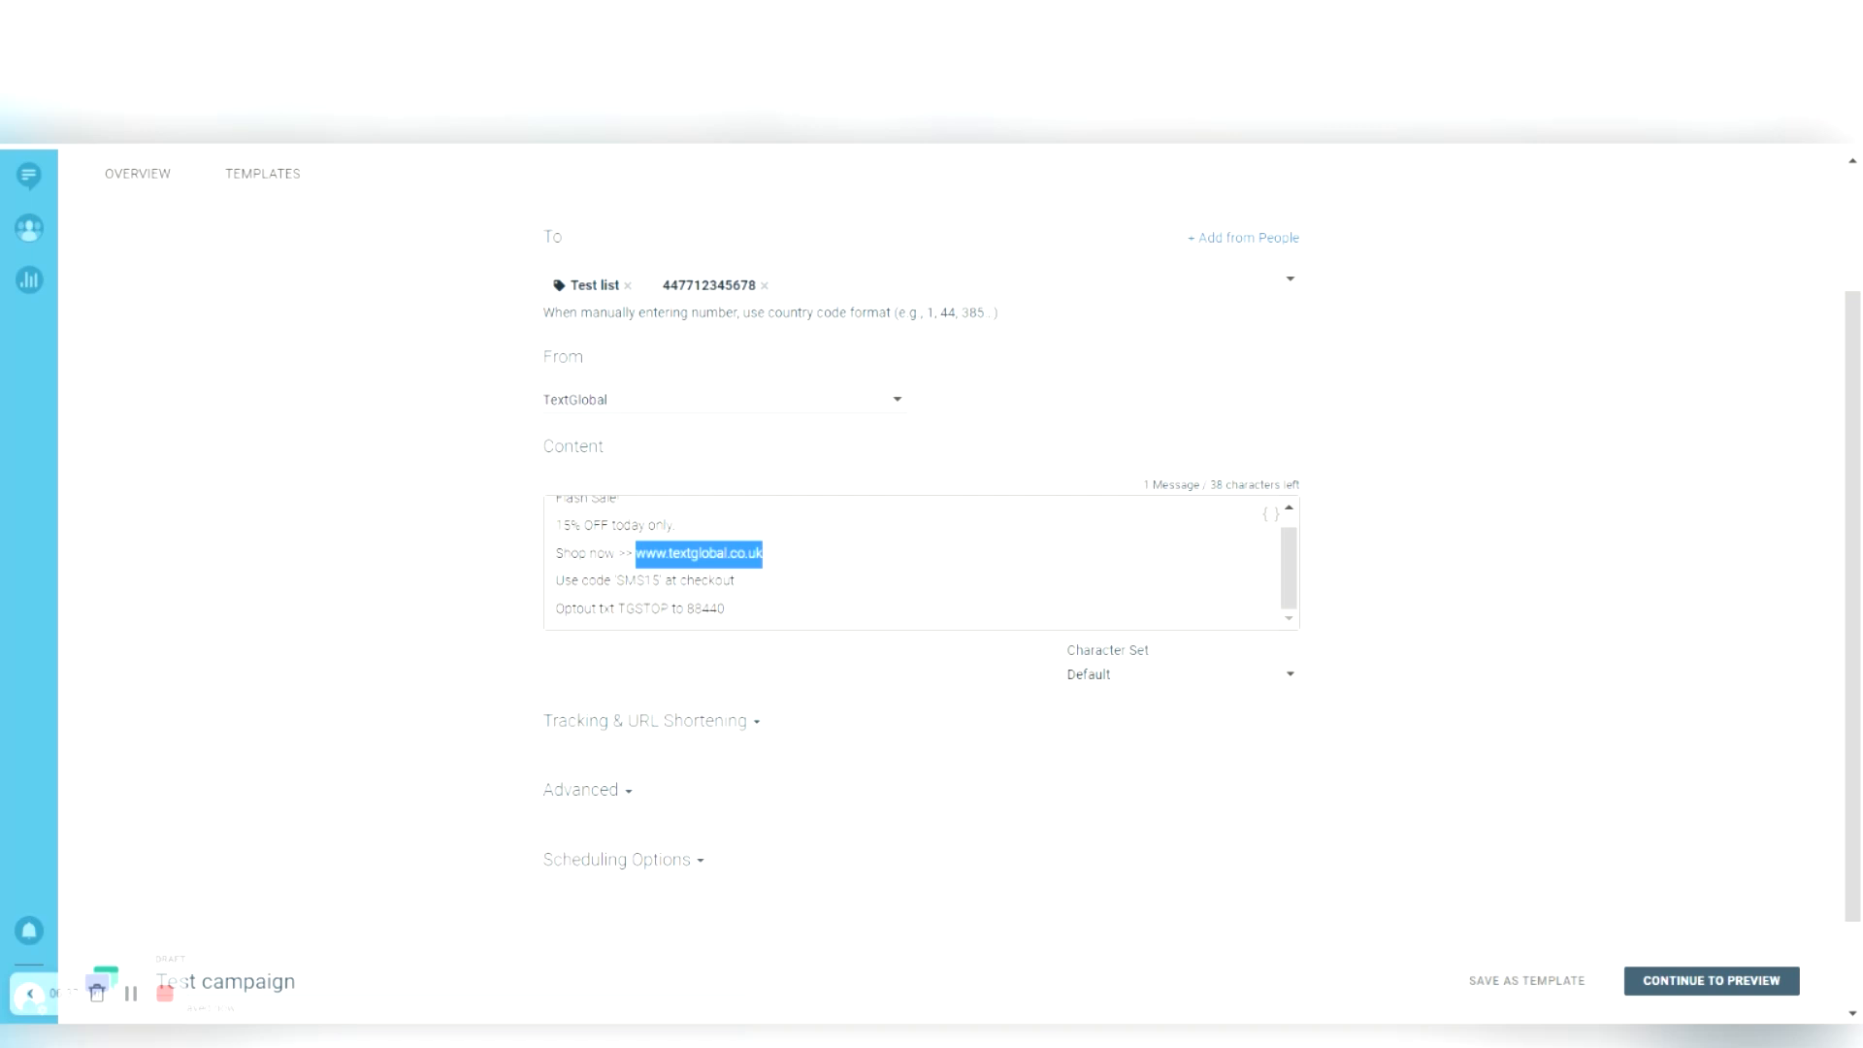
click(764, 553)
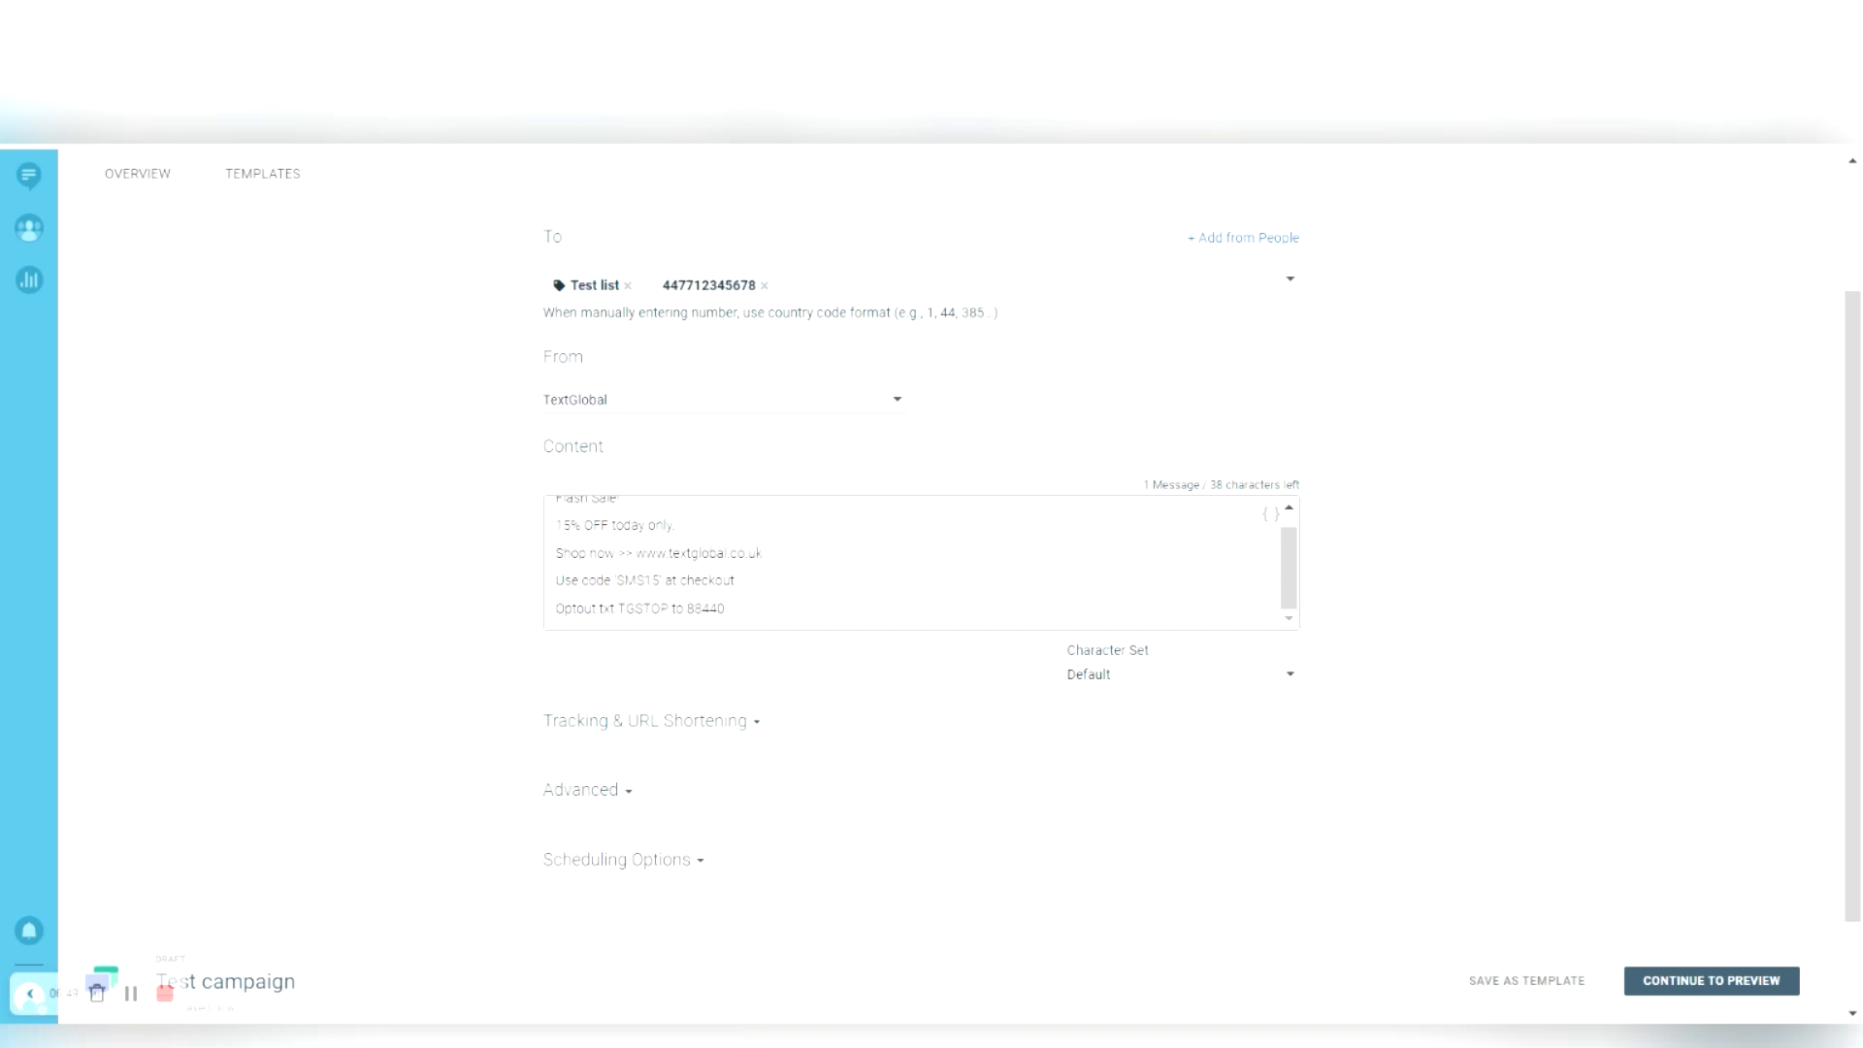
click(597, 726)
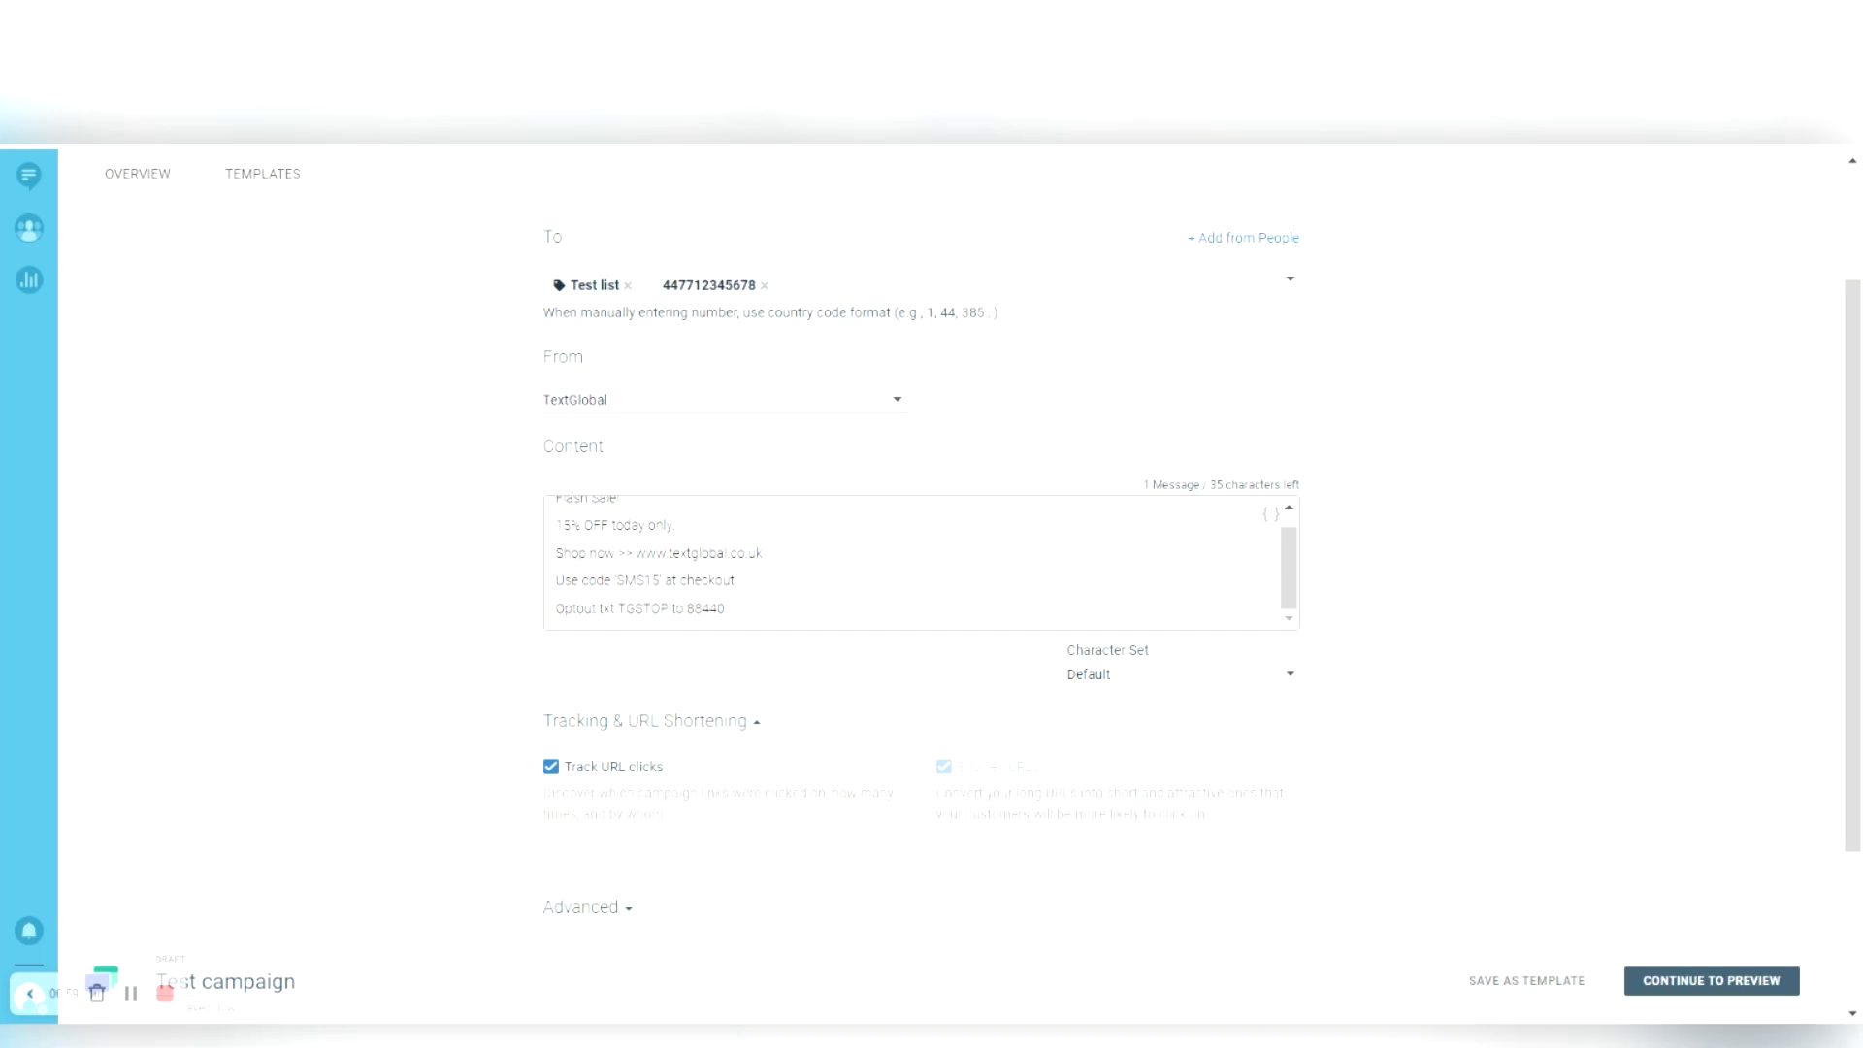
key(shift+Right)
key(shift+Right)
key(shift+Right)
key(shift+Right)
key(shift+Right)
key(shift+Right)
key(shift+Right)
key(shift+Right)
key(shift+Right)
key(shift+Right)
key(shift+Right)
key(shift+Right)
key(shift+Right)
key(shift+Right)
key(shift+Right)
key(shift+Right)
key(shift+Right)
key(shift+Right)
key(shift+Right)
key(shift+Right)
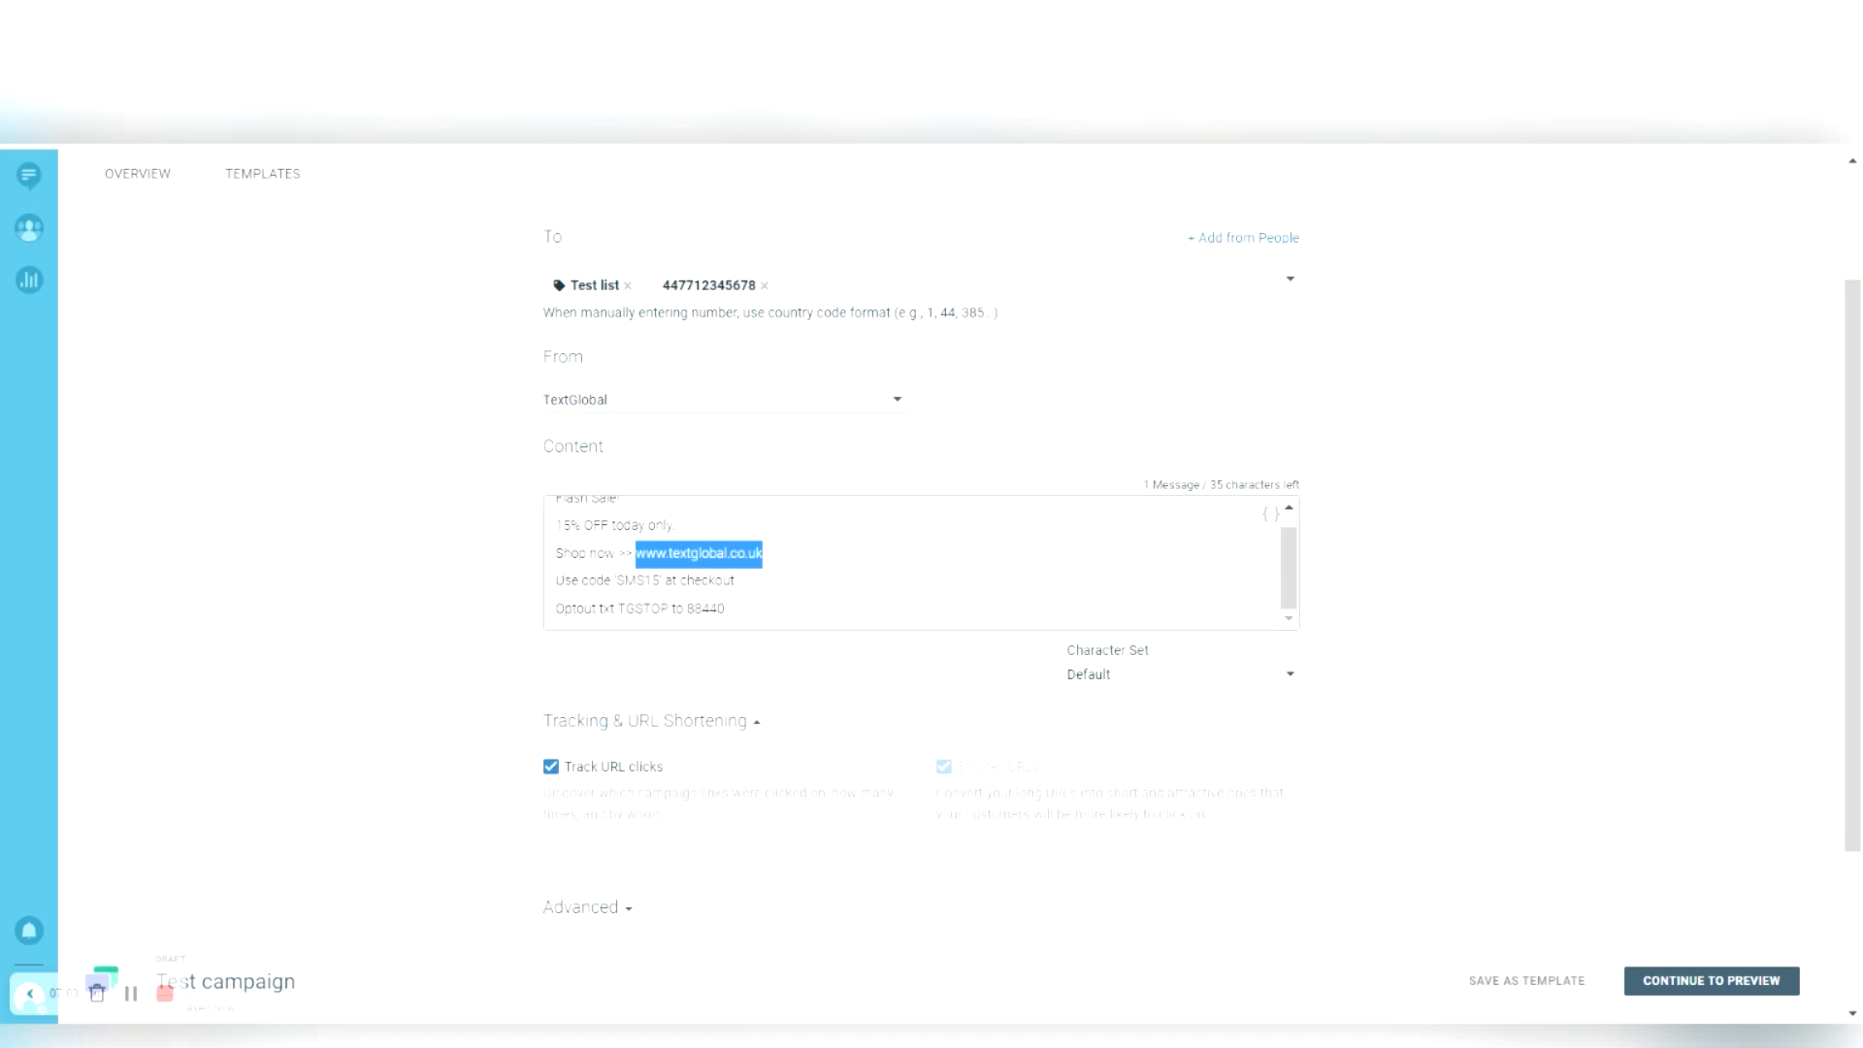
click(741, 710)
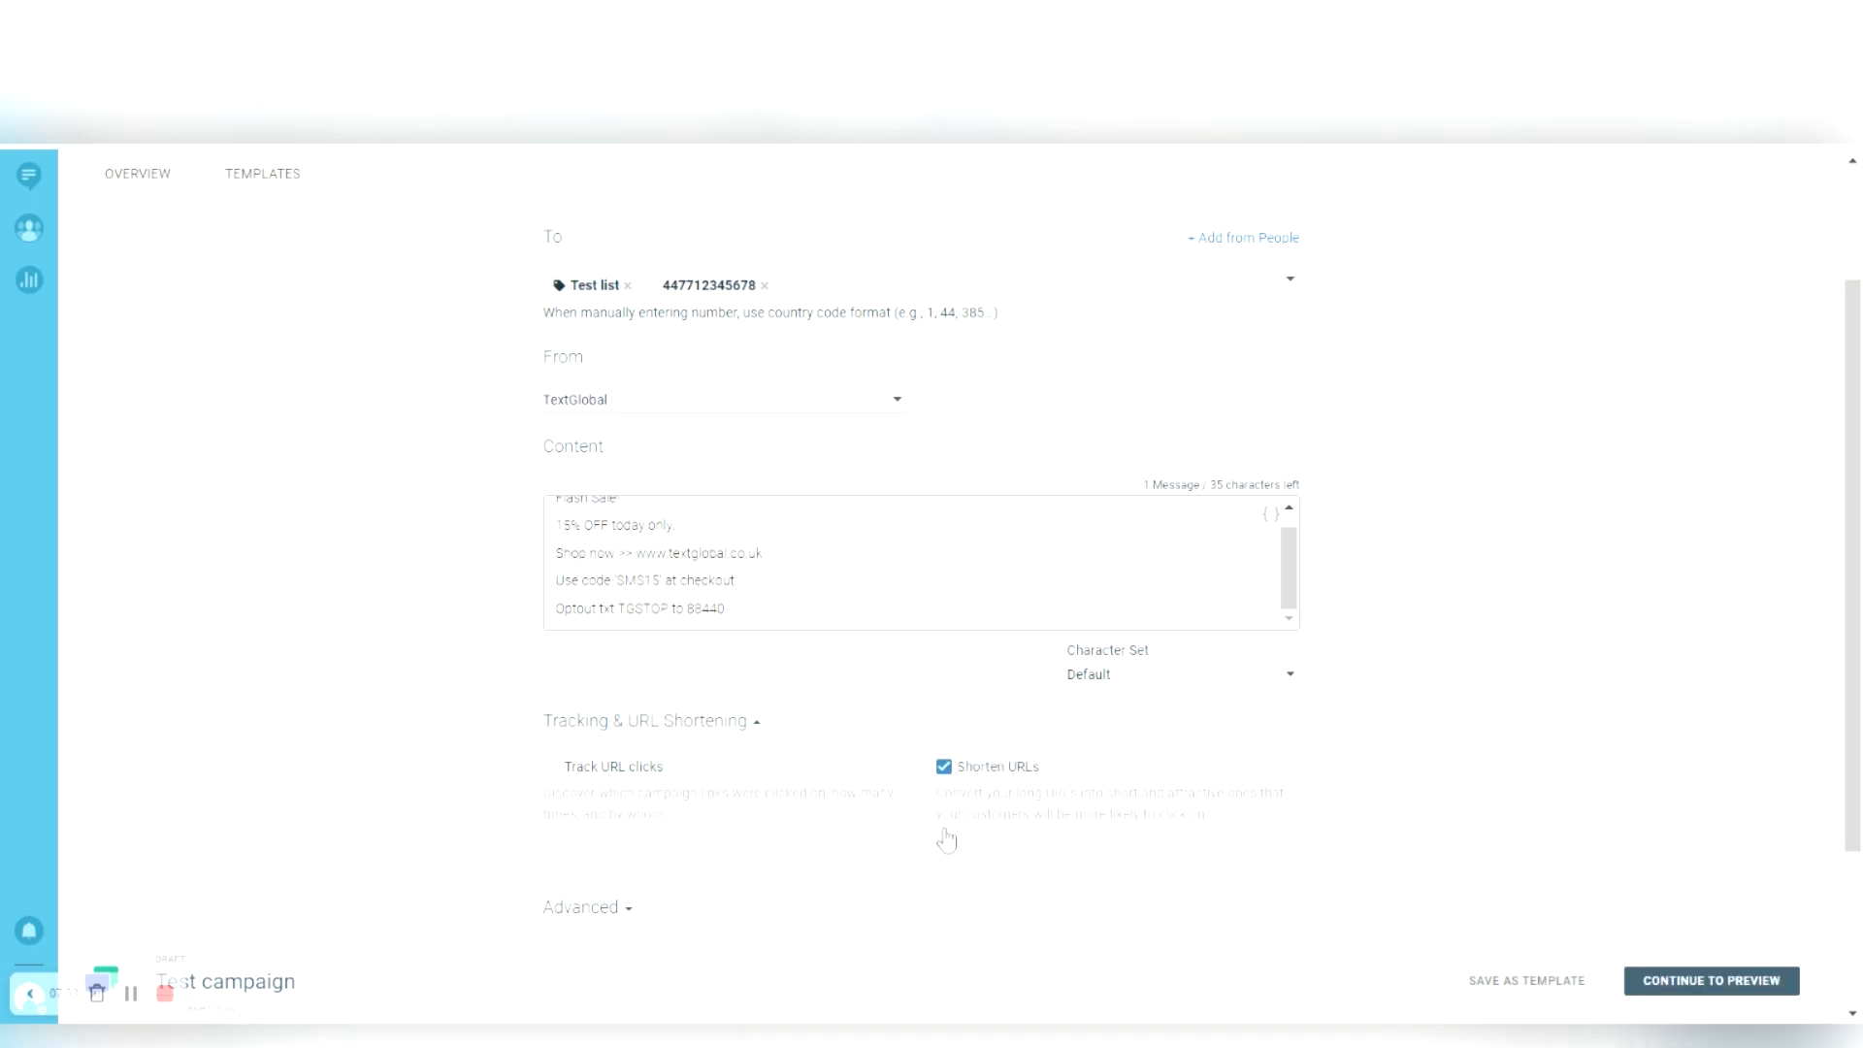
click(607, 721)
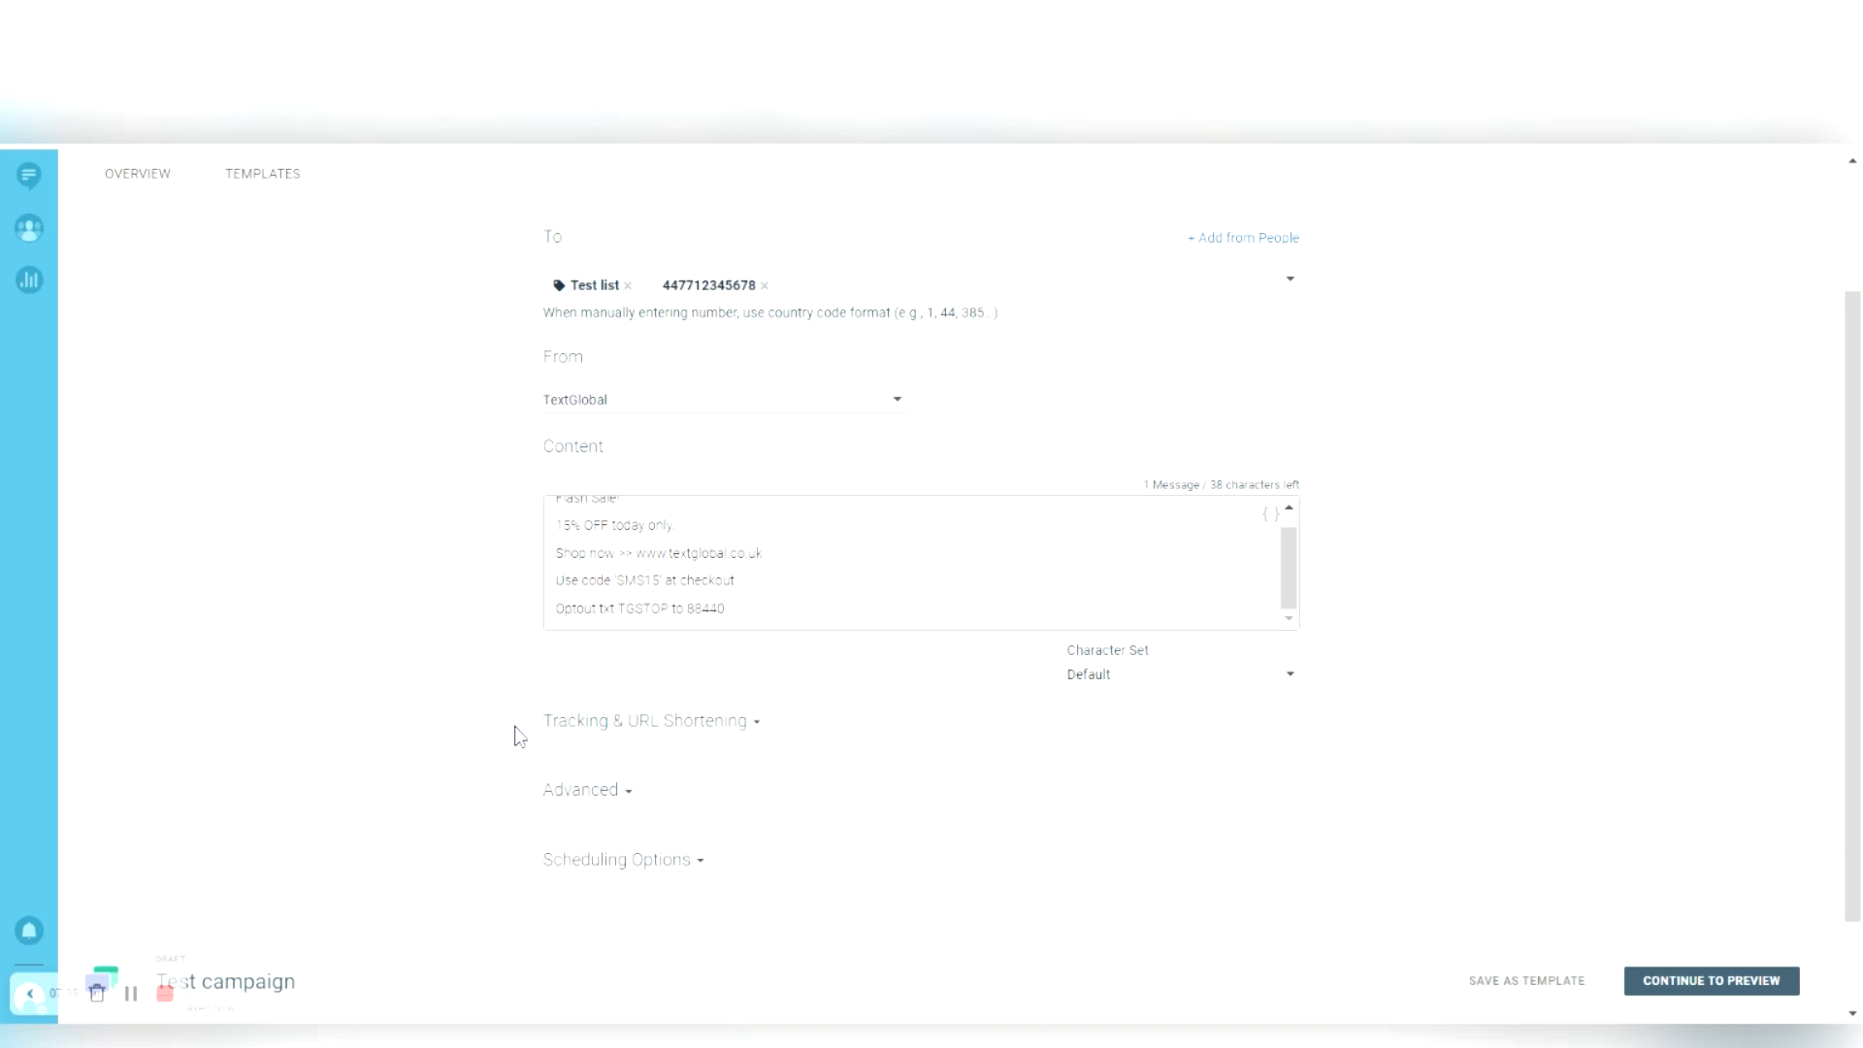
- Expand the Advanced section and try 5 as the Validity Period, then delete it
scroll(519, 735, down, 1)
click(563, 677)
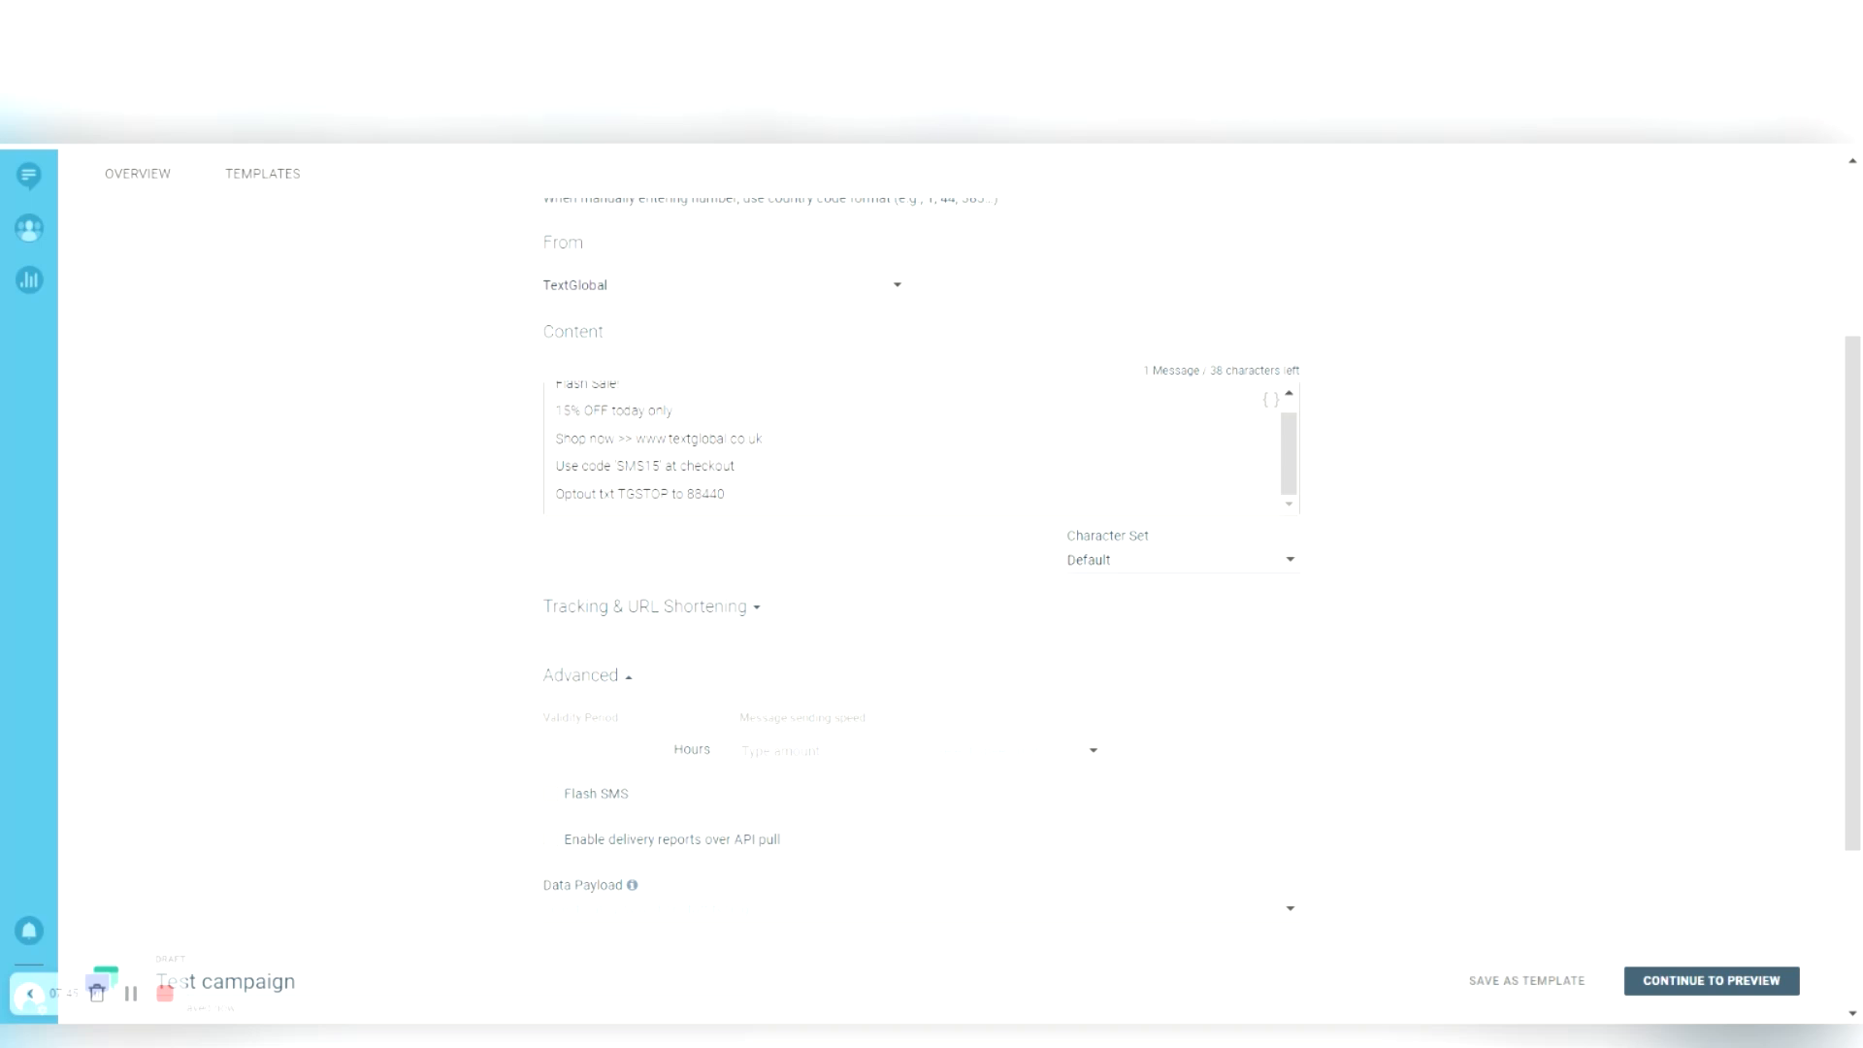
text(5)
key(BackSpace)
- Try sending speeds of 500 per Minute, 100 and 1000, clear the amount, then collapse Advanced
text(500)
click(1045, 753)
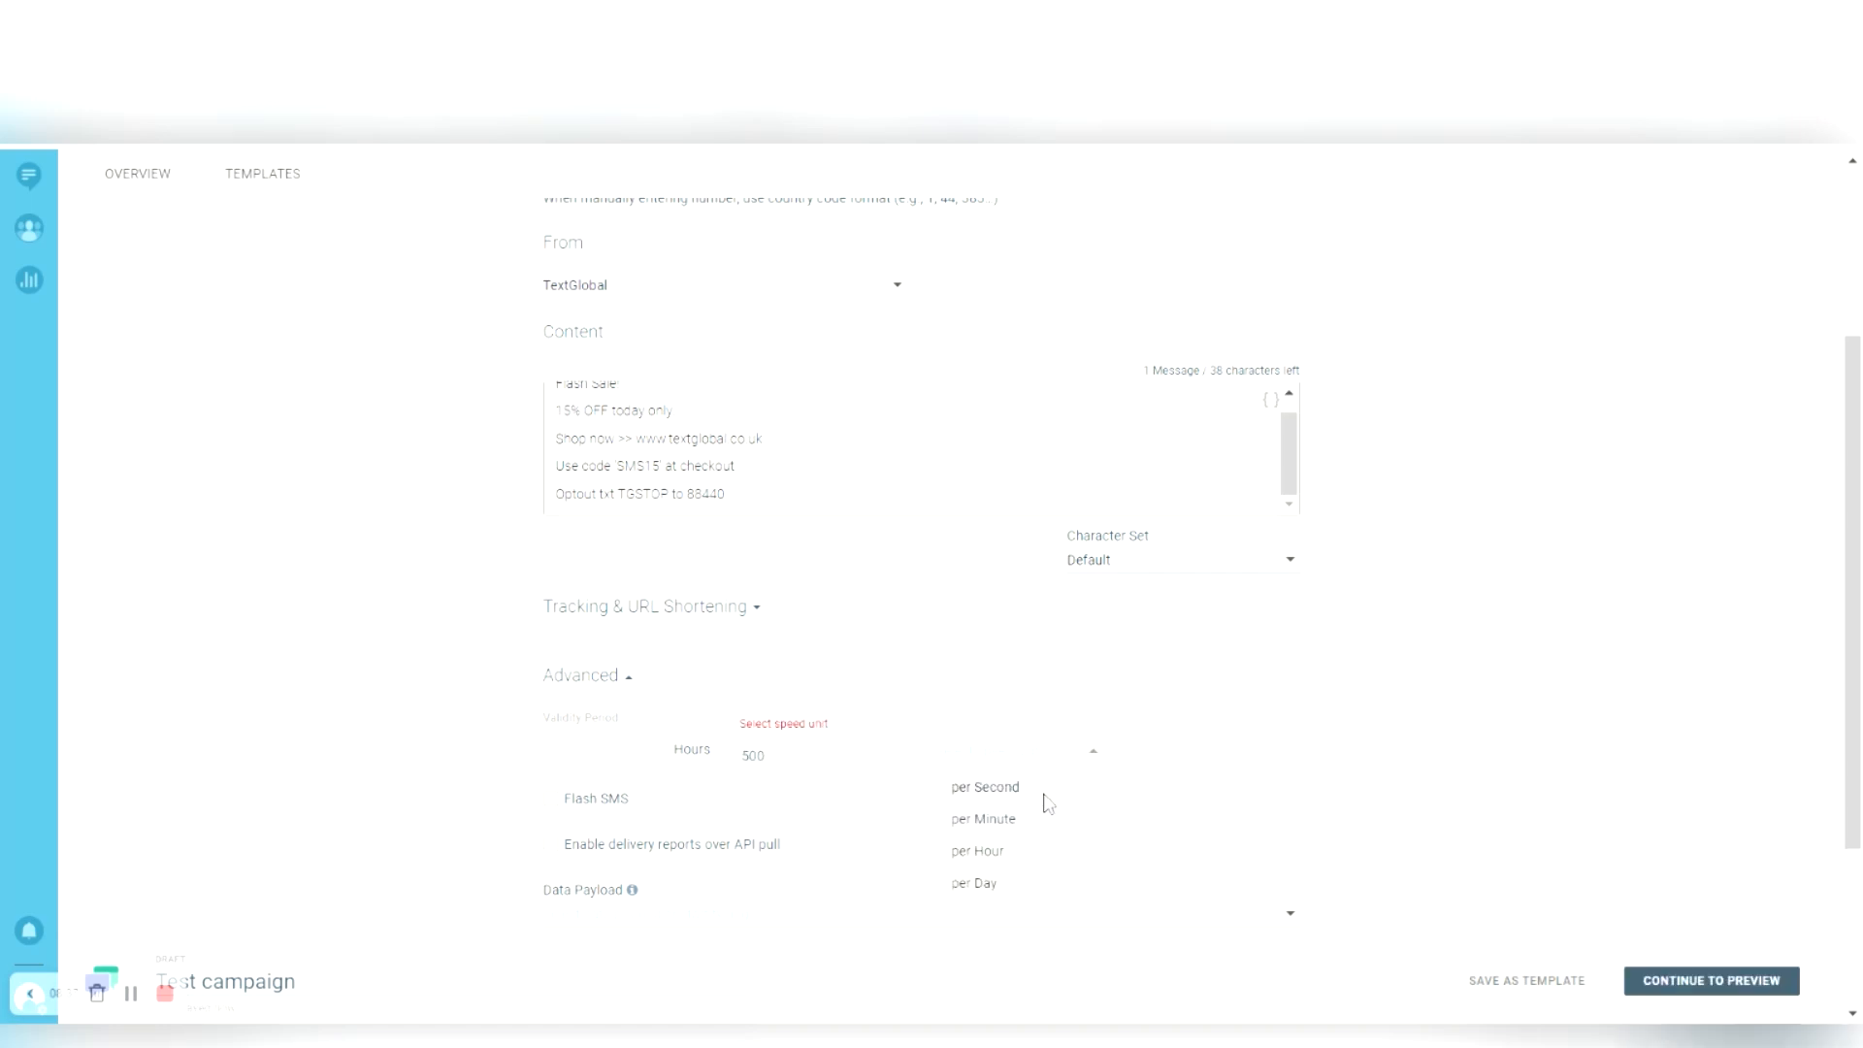
click(1027, 886)
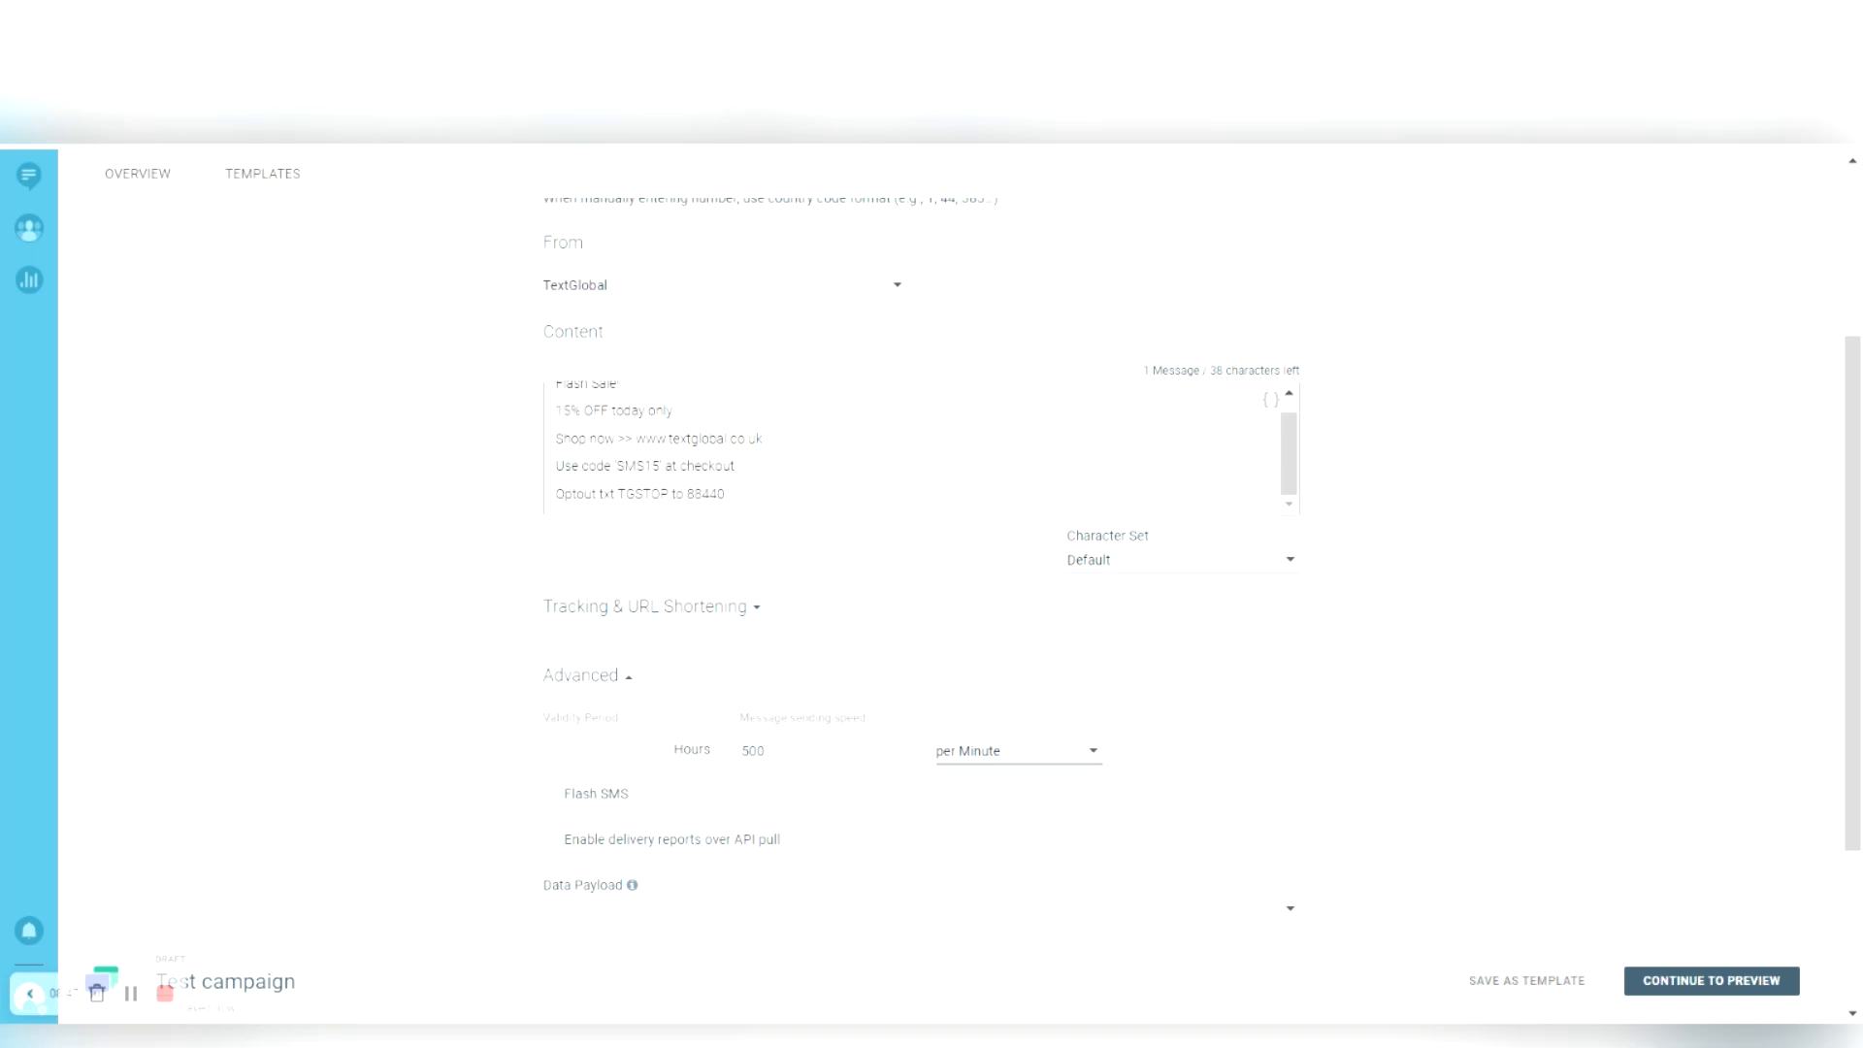
key(shift+Tab)
text(100)
key(ctrl+a)
text(1000)
key(ctrl+a)
key(BackSpace)
scroll(330, 798, down, 1)
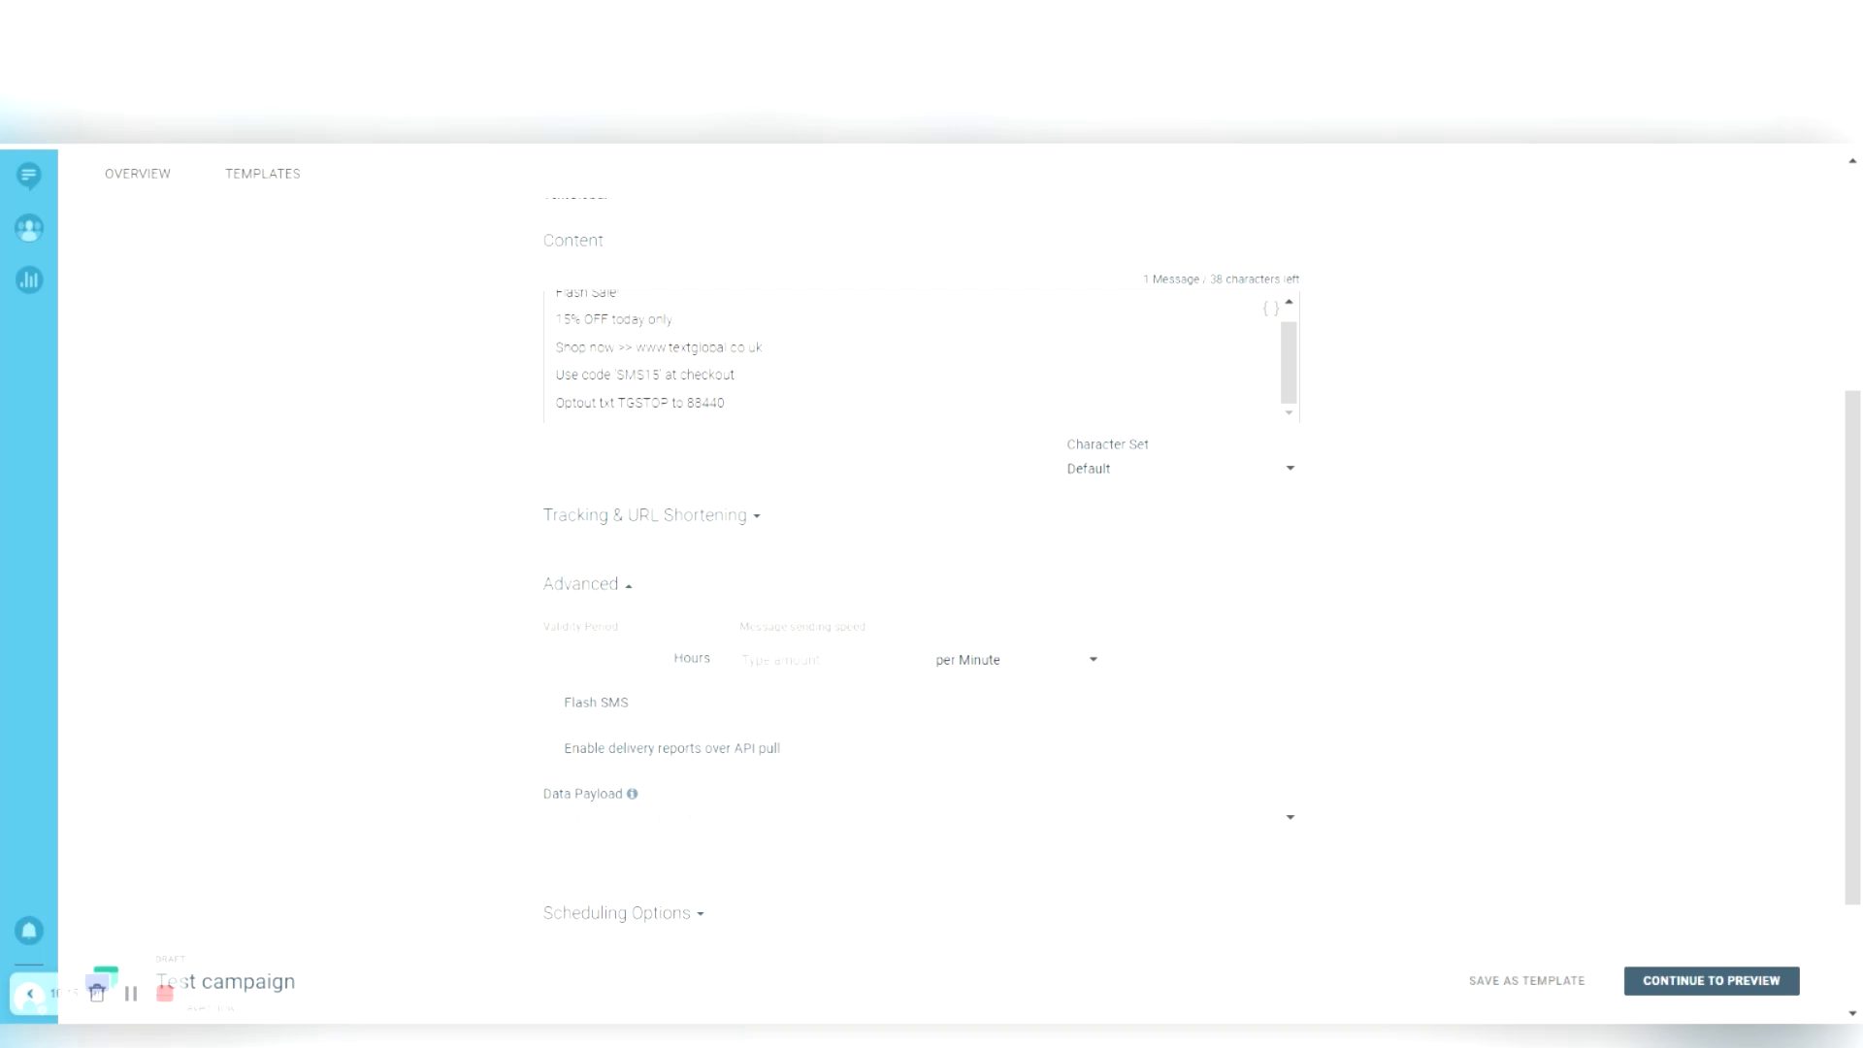
click(568, 584)
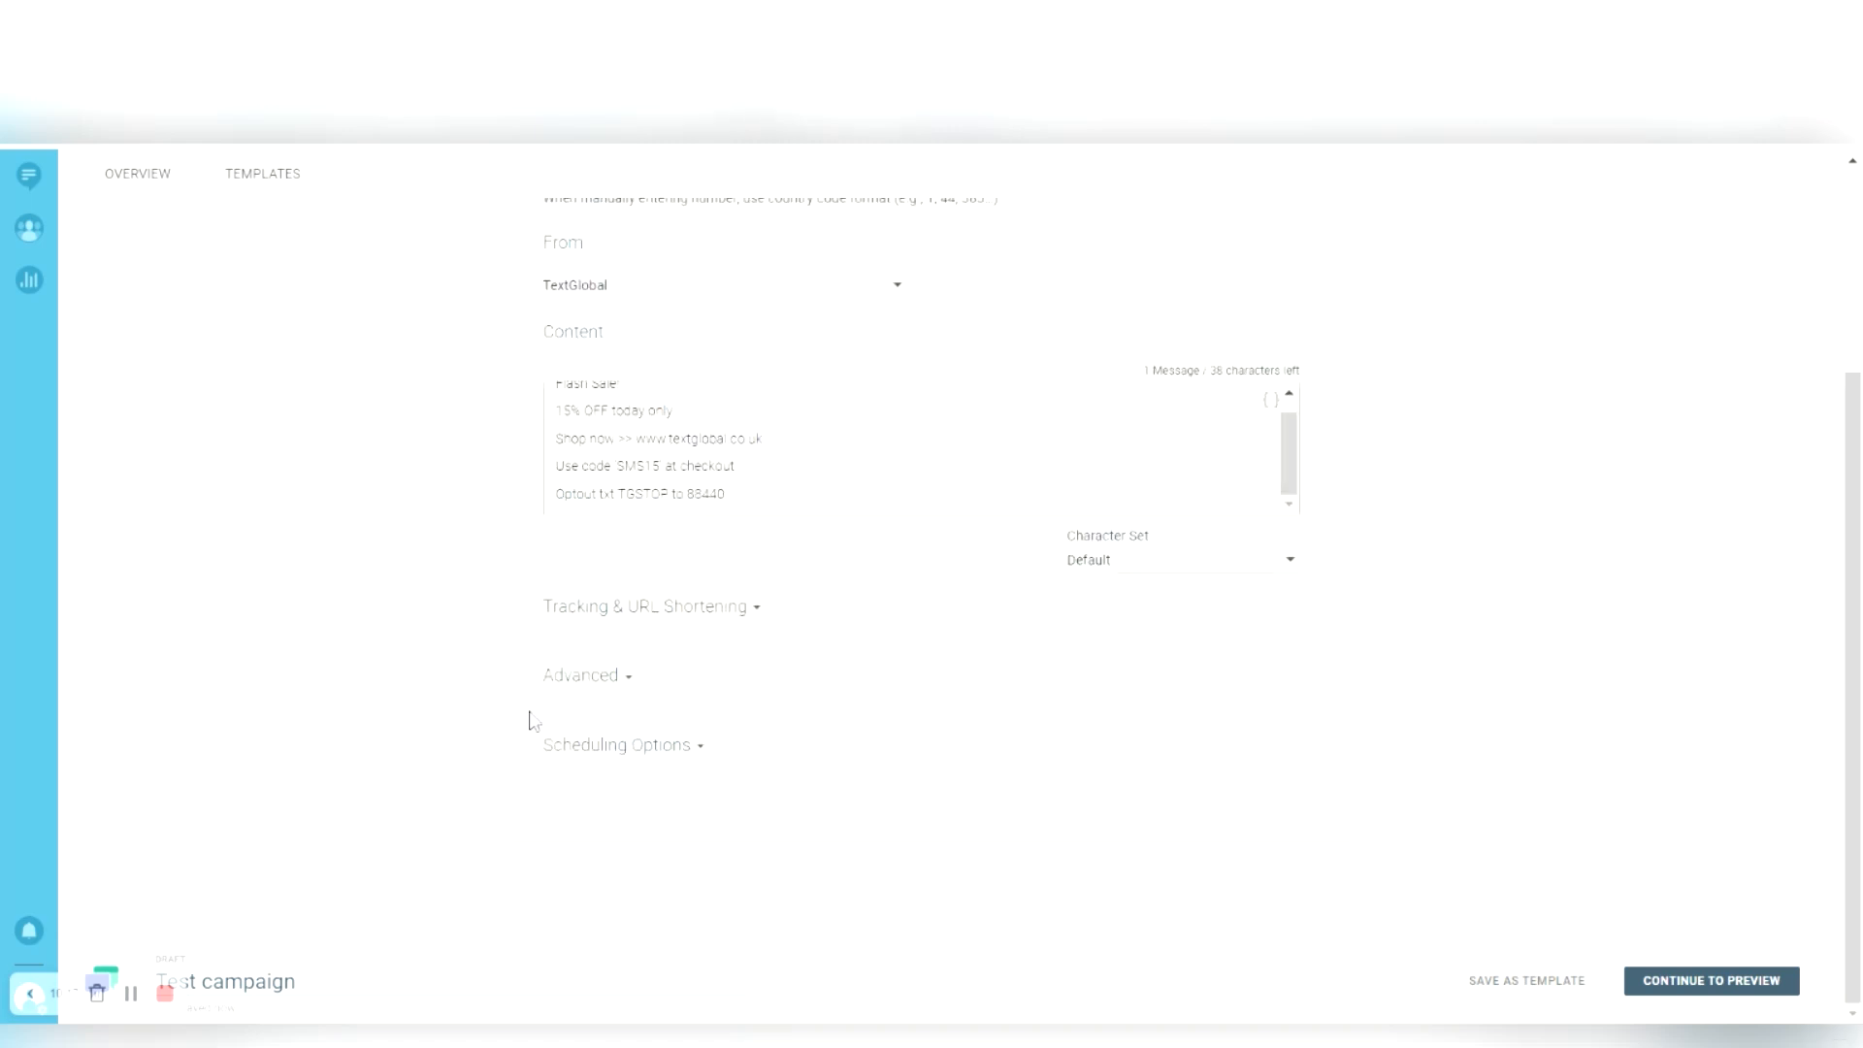
- Expand Scheduling Options and set the communication start to 02/10/2022 at 19:30
click(601, 744)
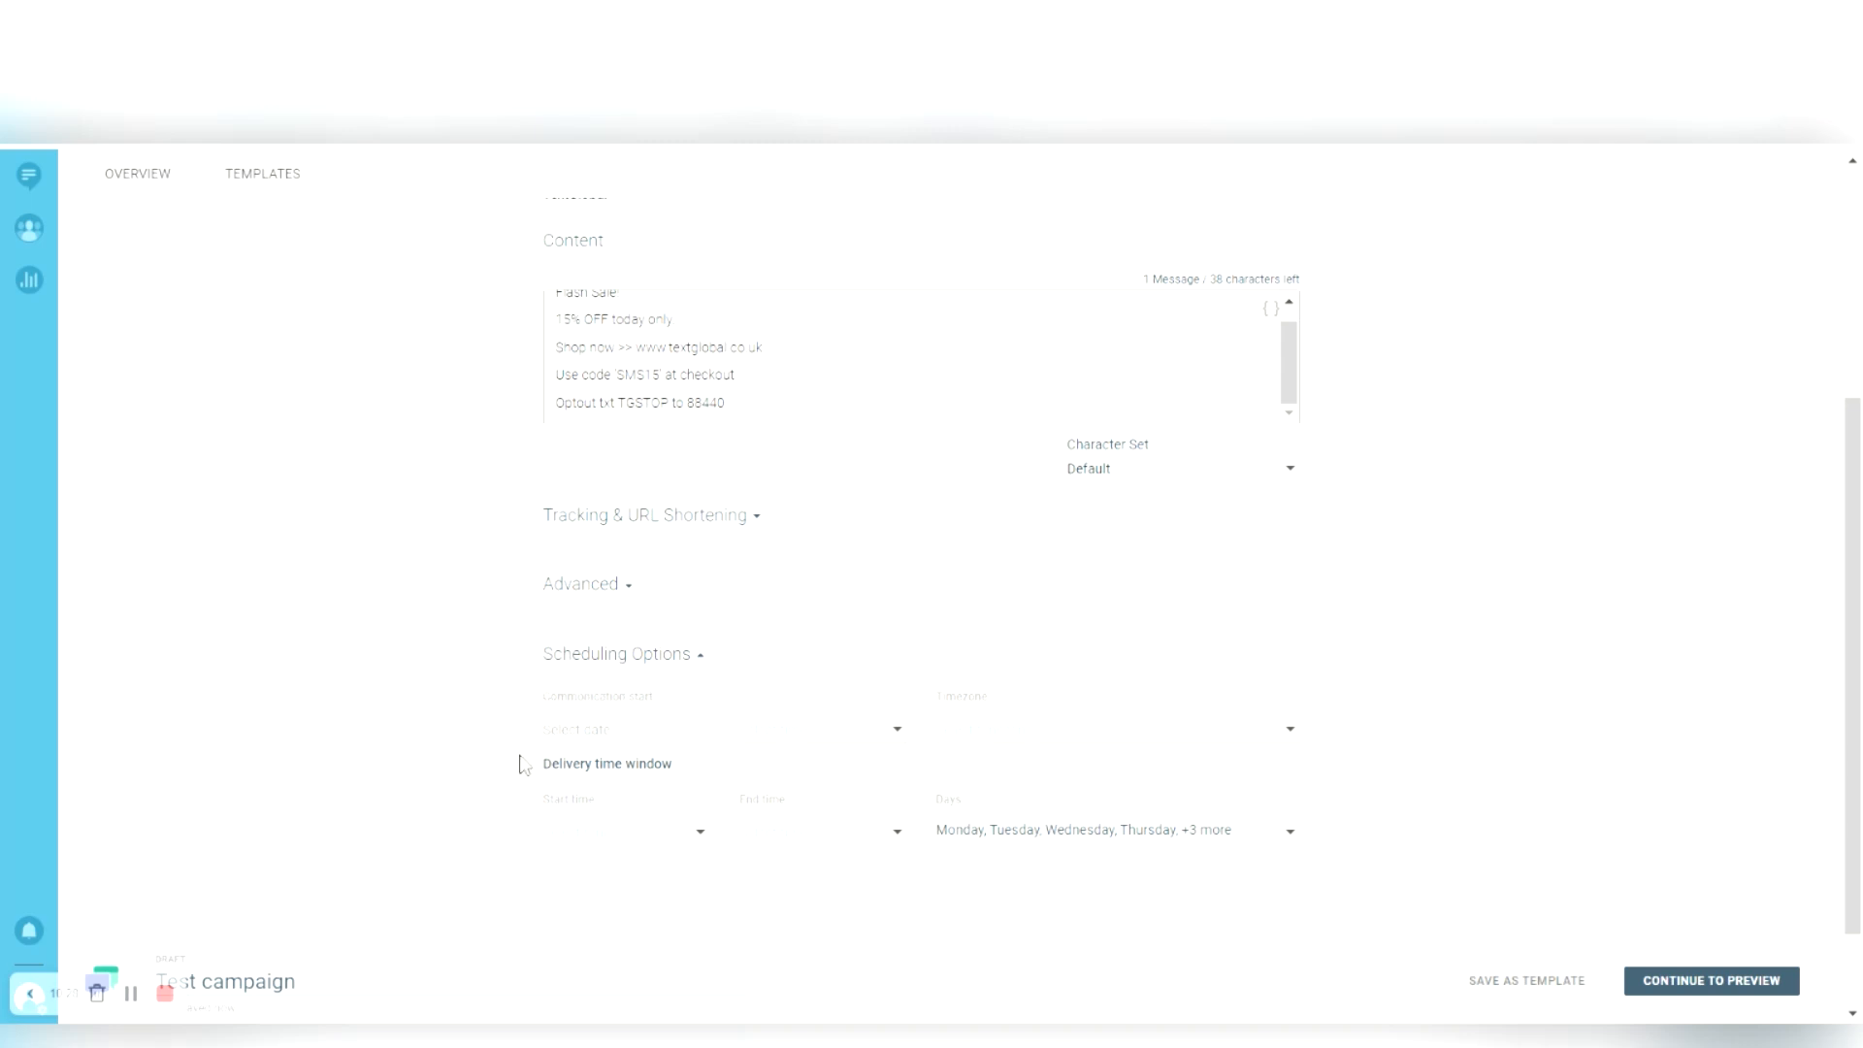
click(621, 730)
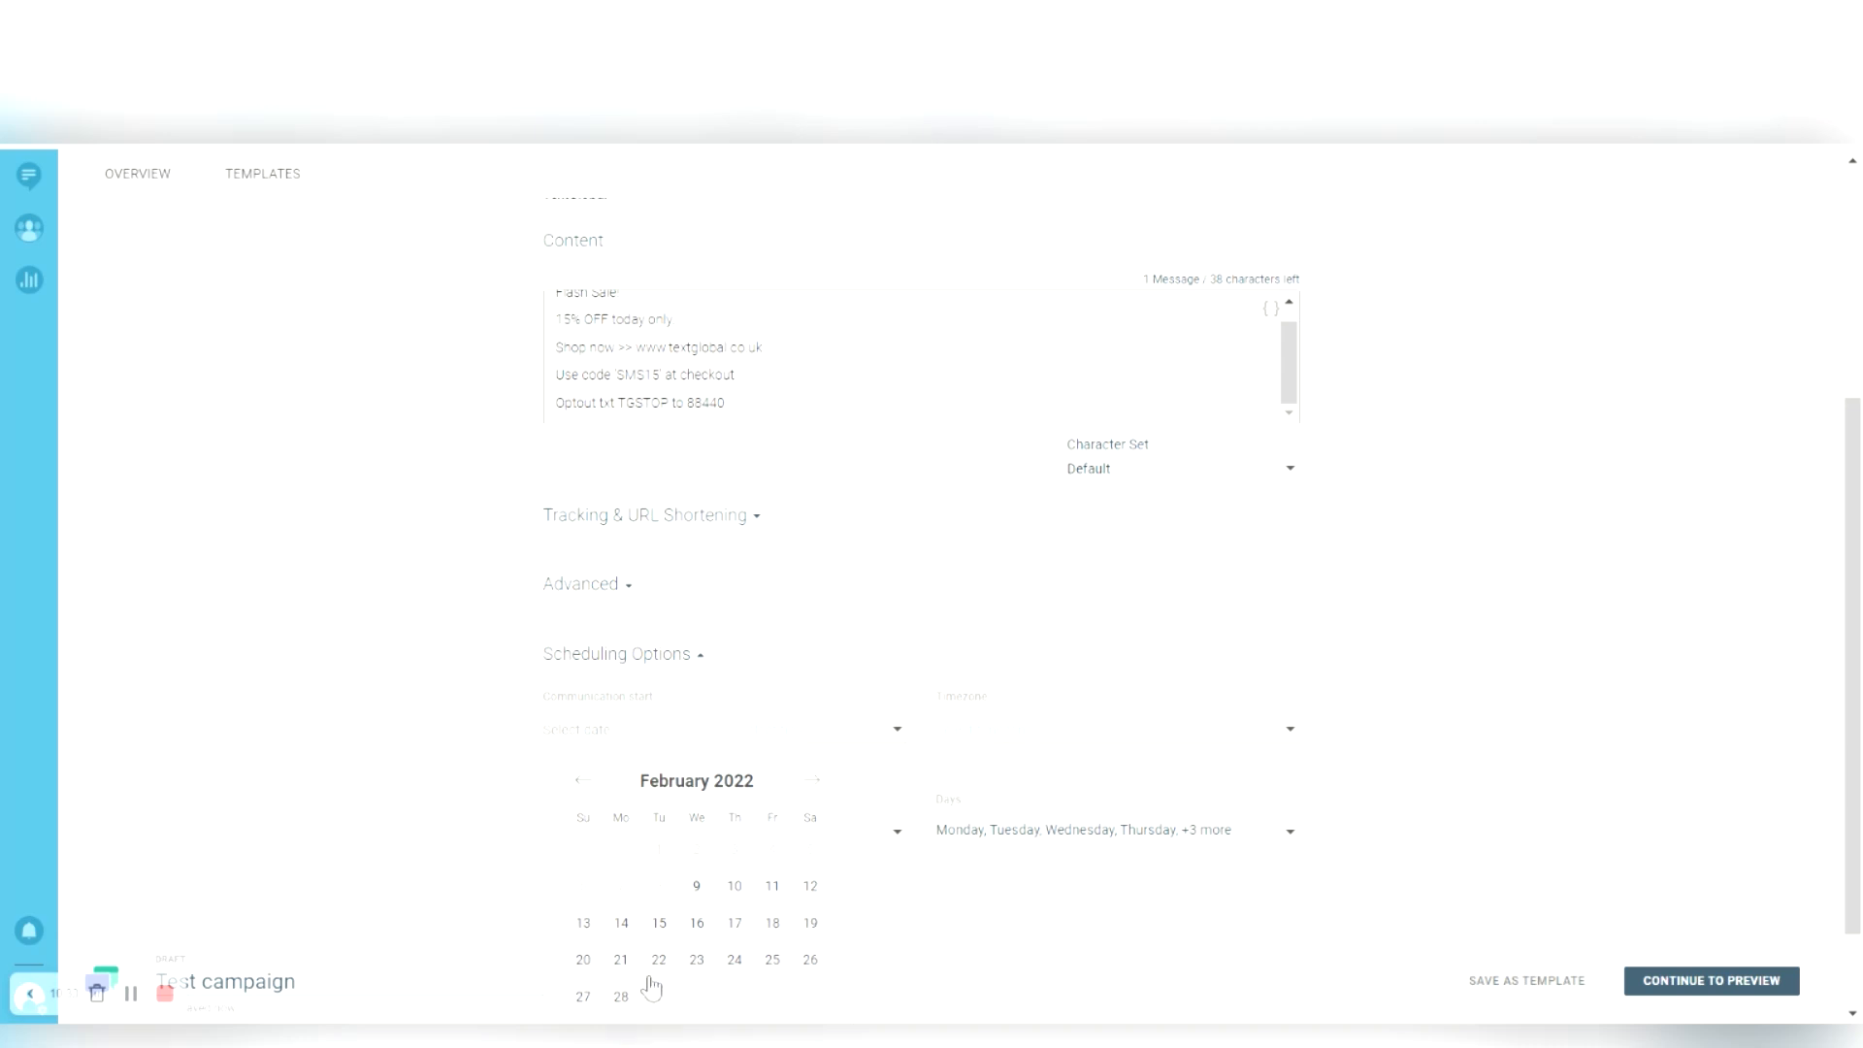
click(685, 987)
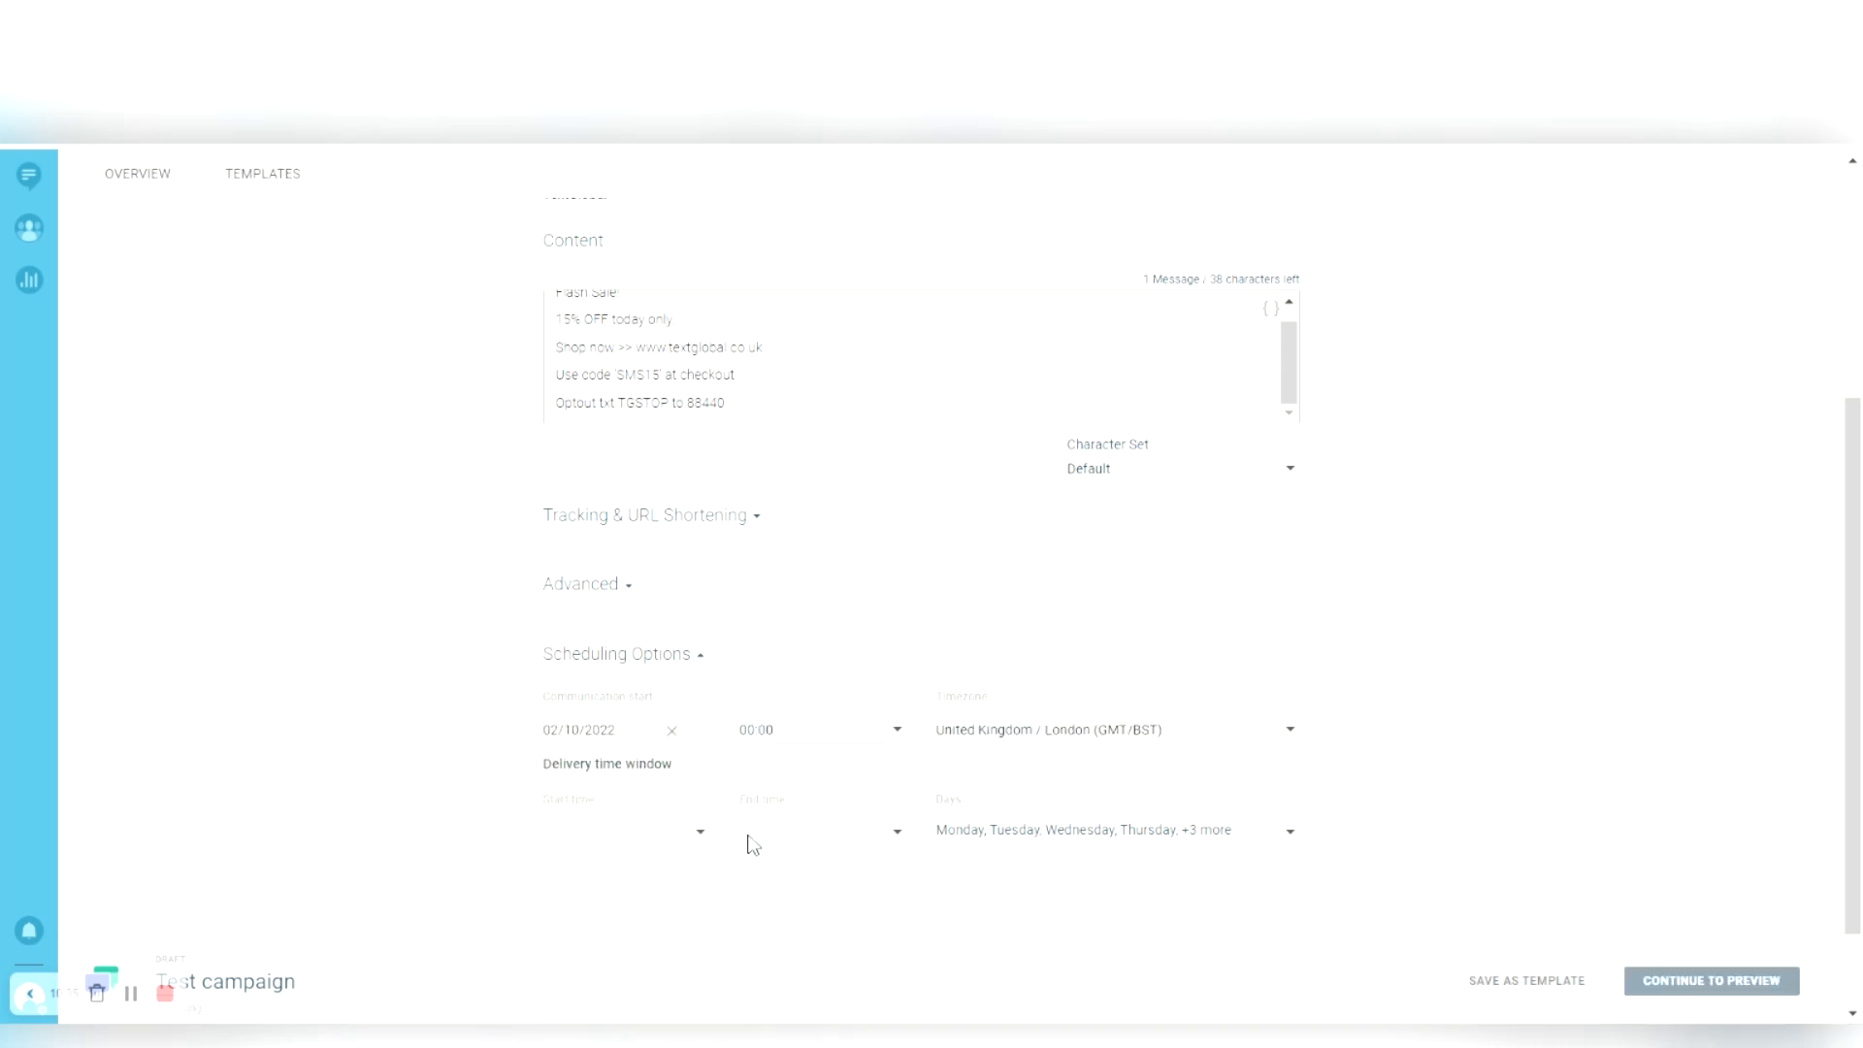
click(781, 730)
drag(895, 773, 896, 900)
click(772, 938)
click(235, 712)
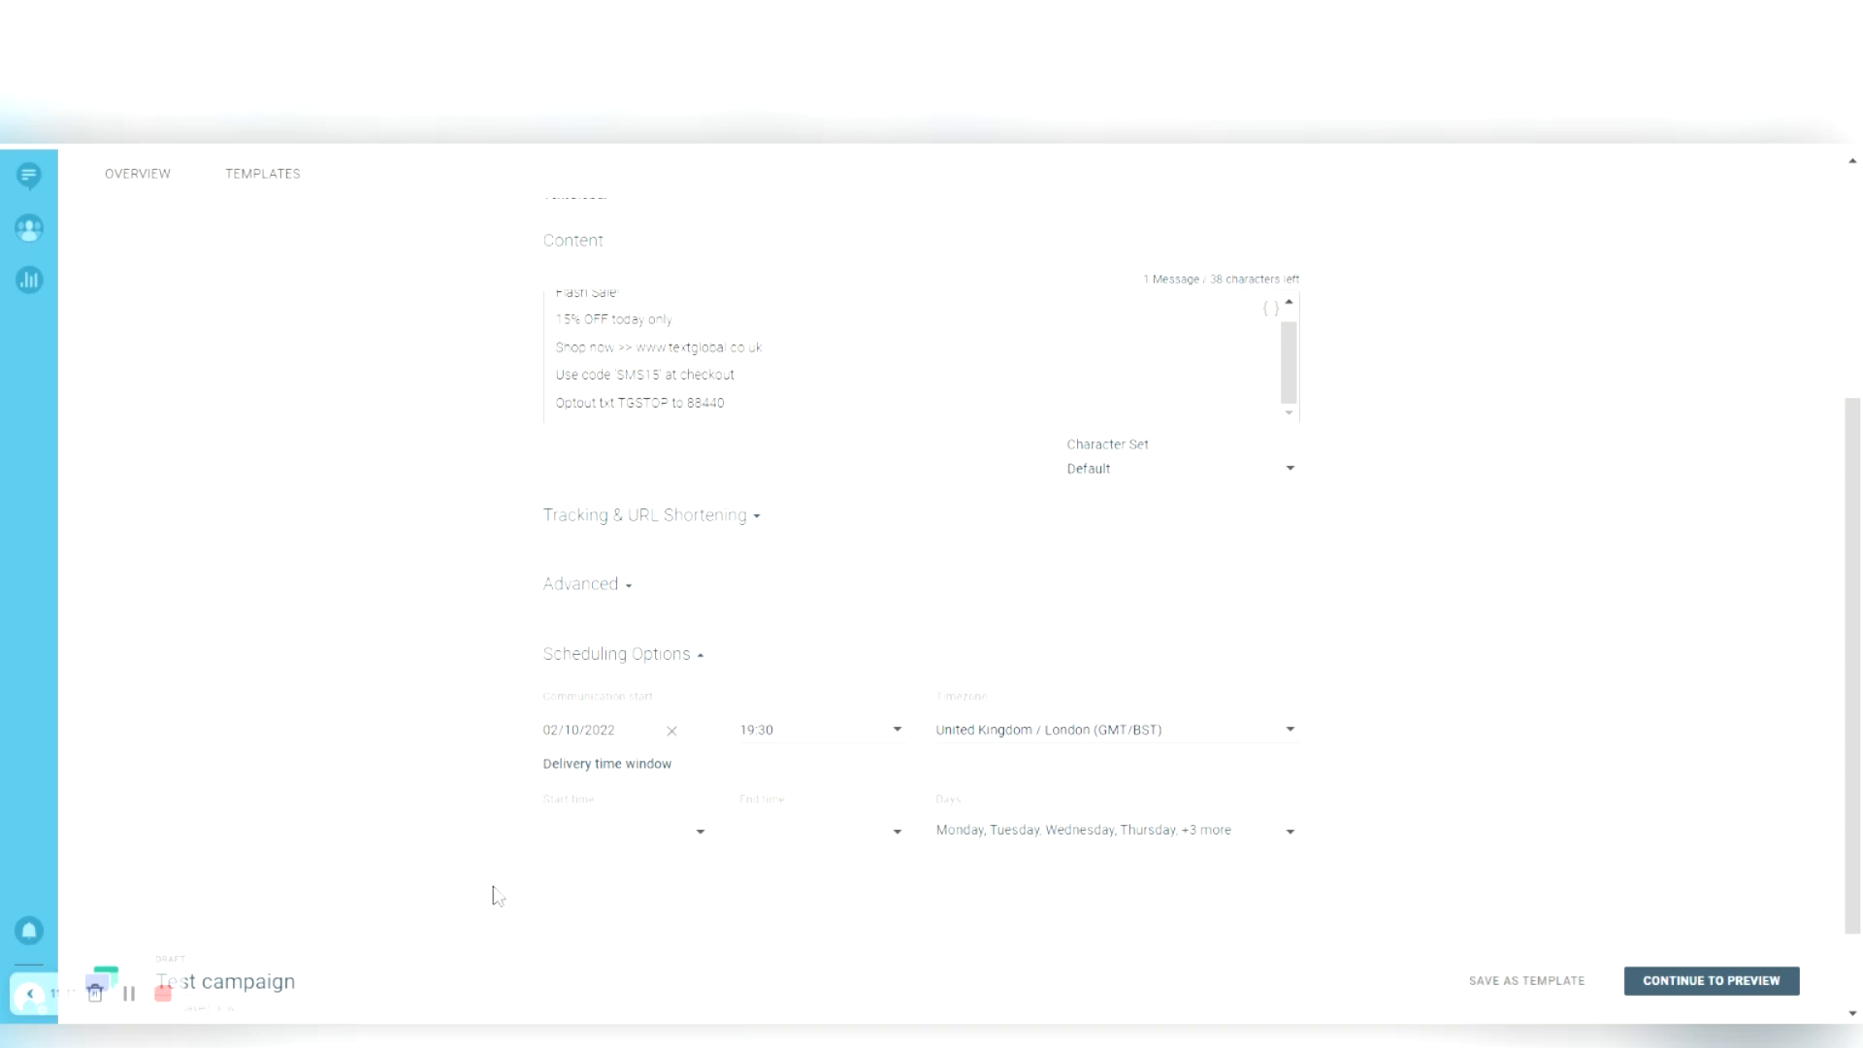
- Pick 09:00 as the delivery window's start time and 21:00 as its end time
click(549, 833)
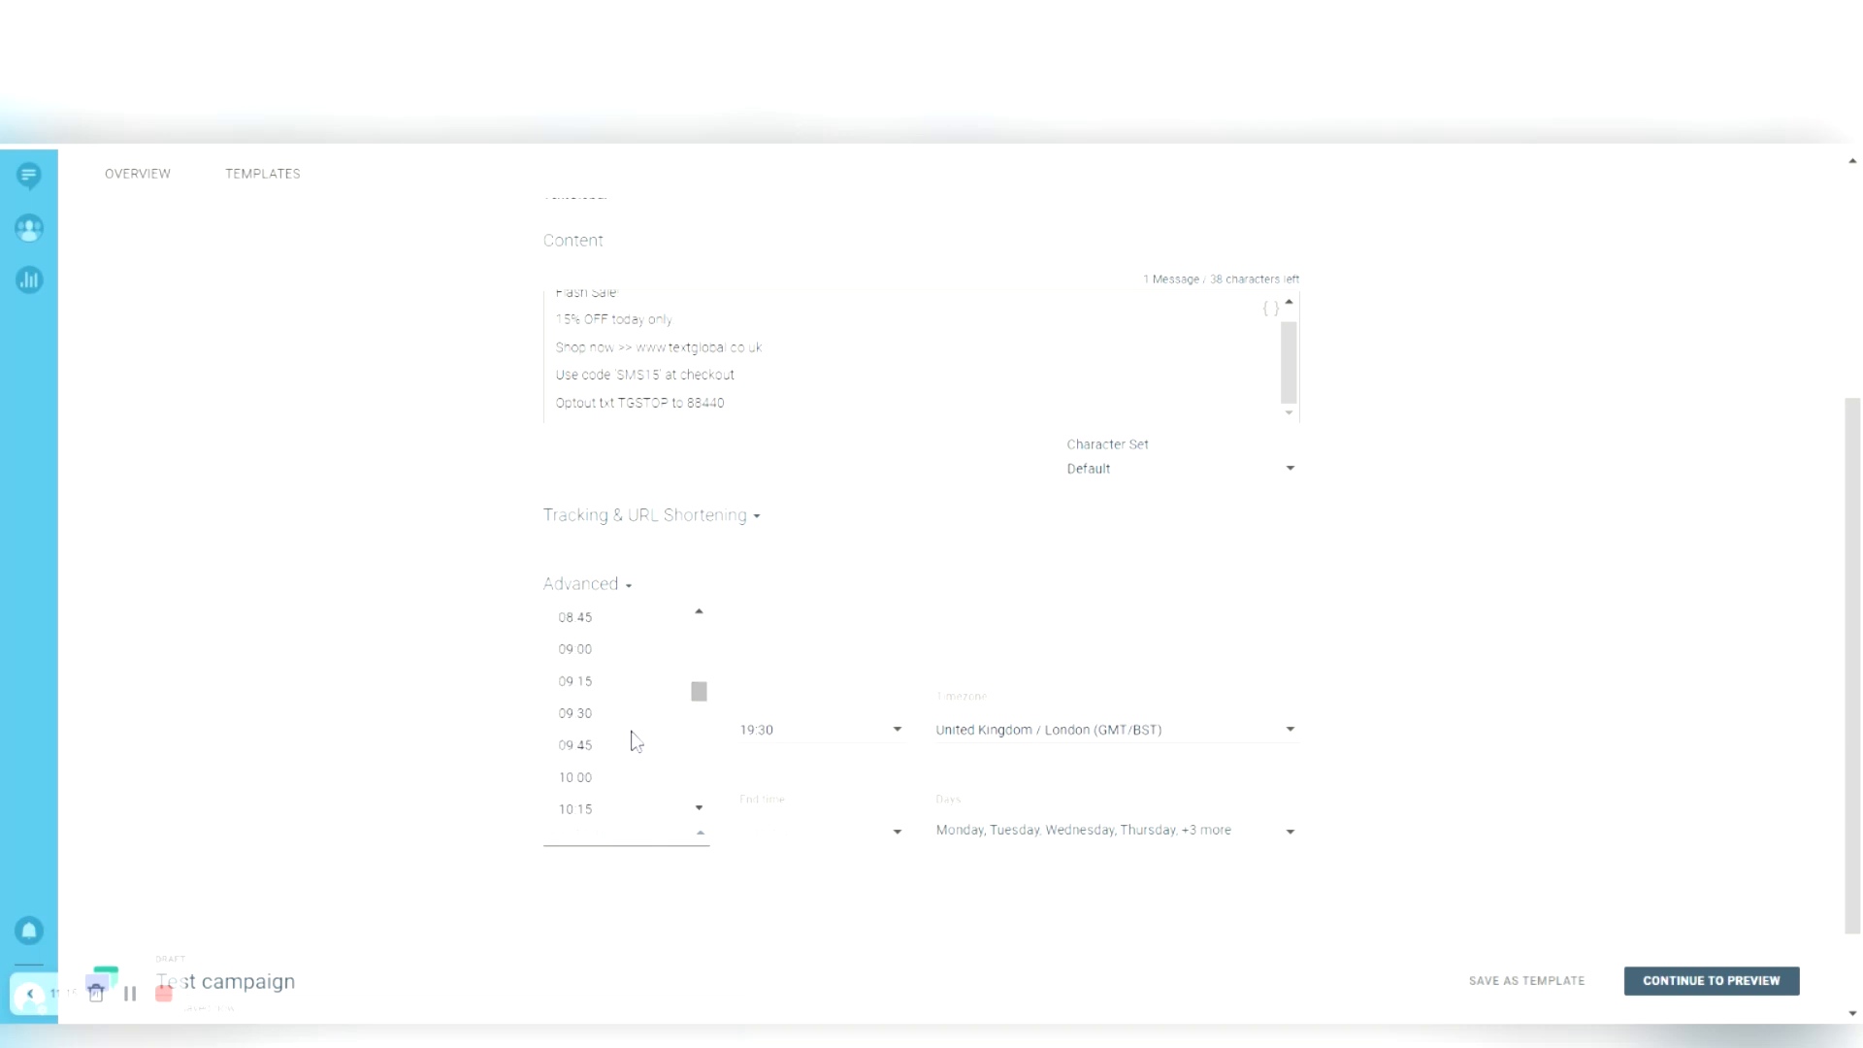
click(580, 705)
click(823, 878)
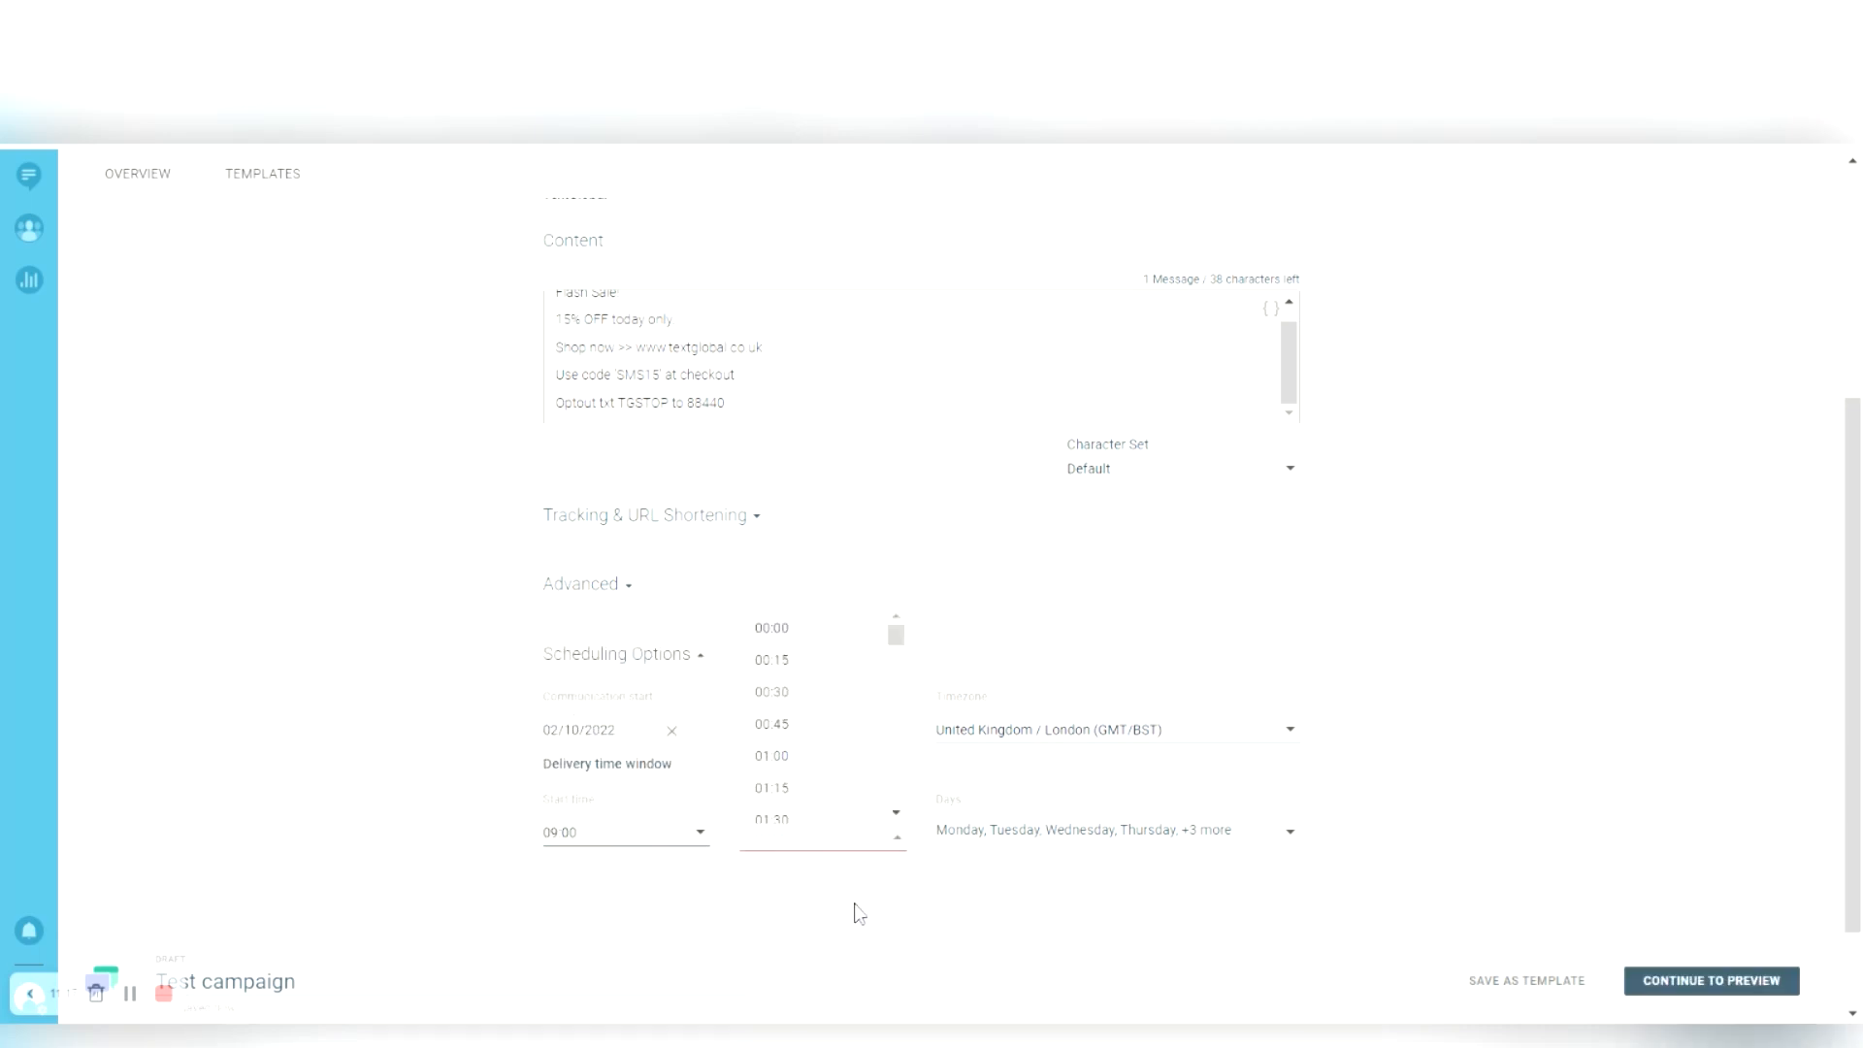
scroll(883, 738, down, 15)
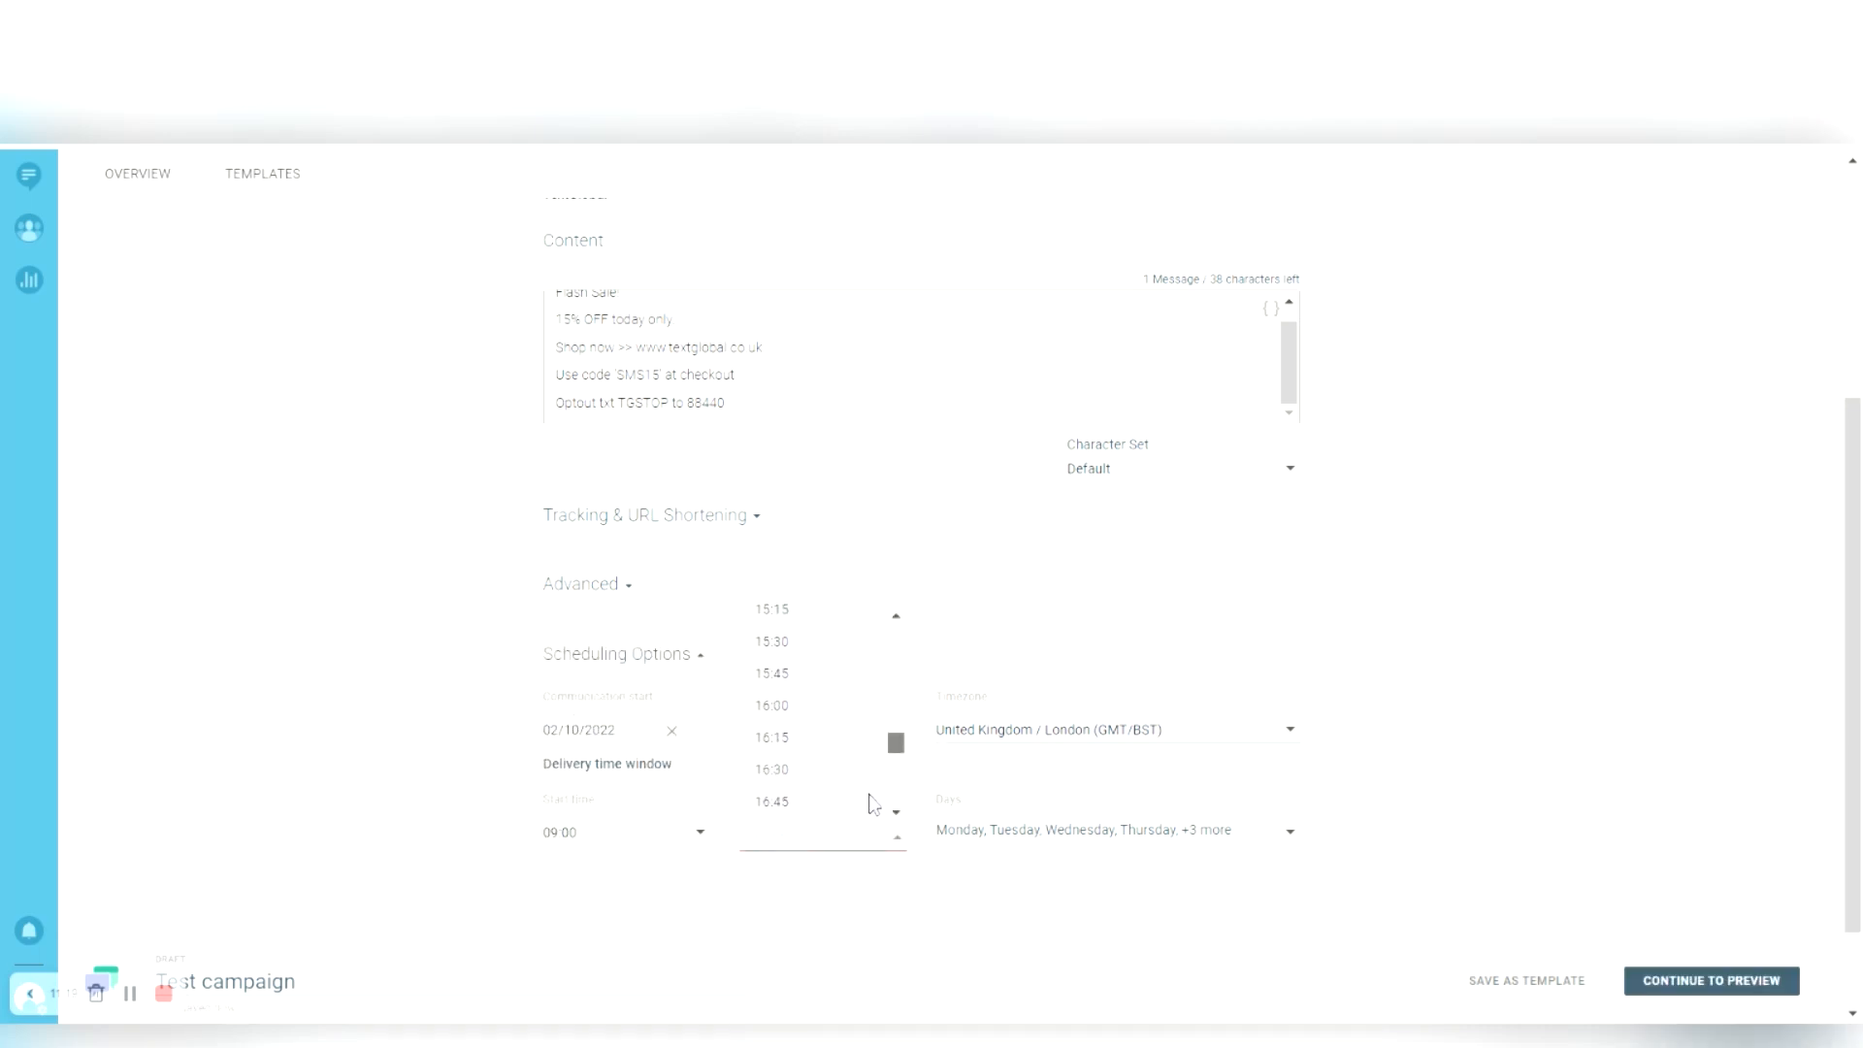
scroll(871, 837, down, 1)
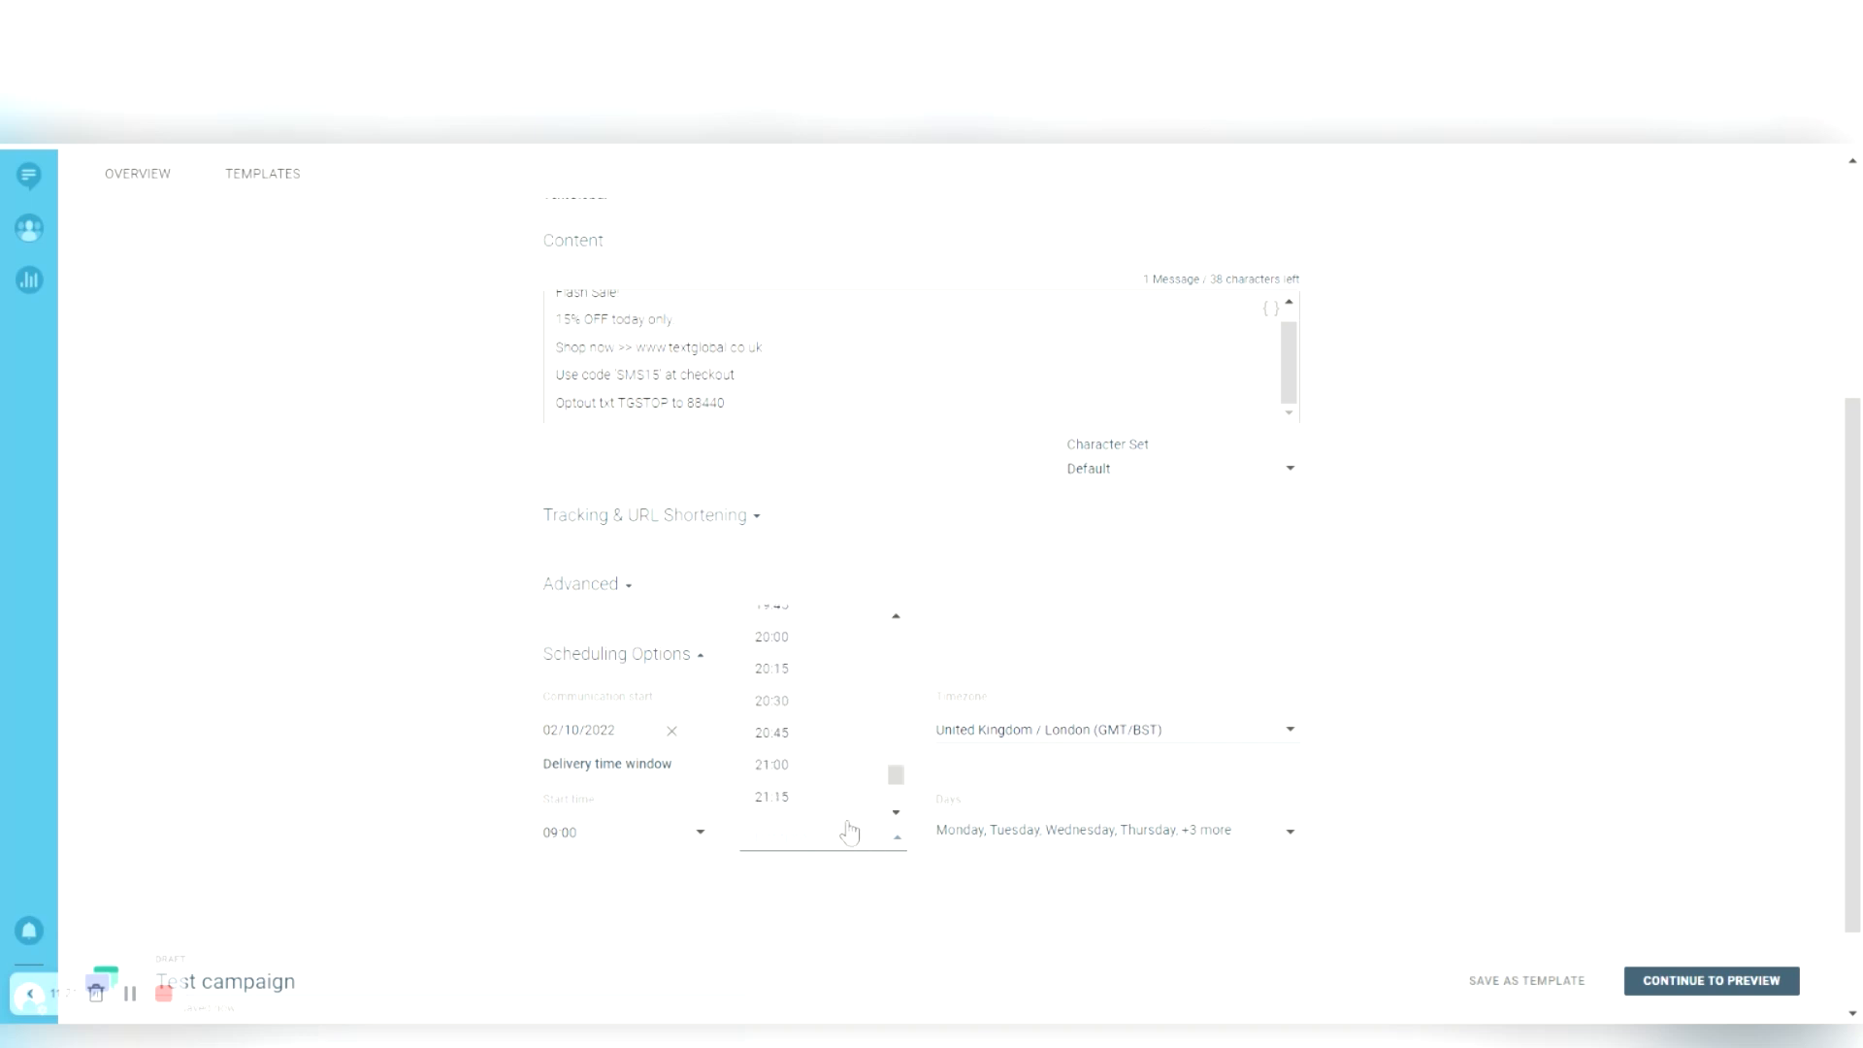
click(852, 832)
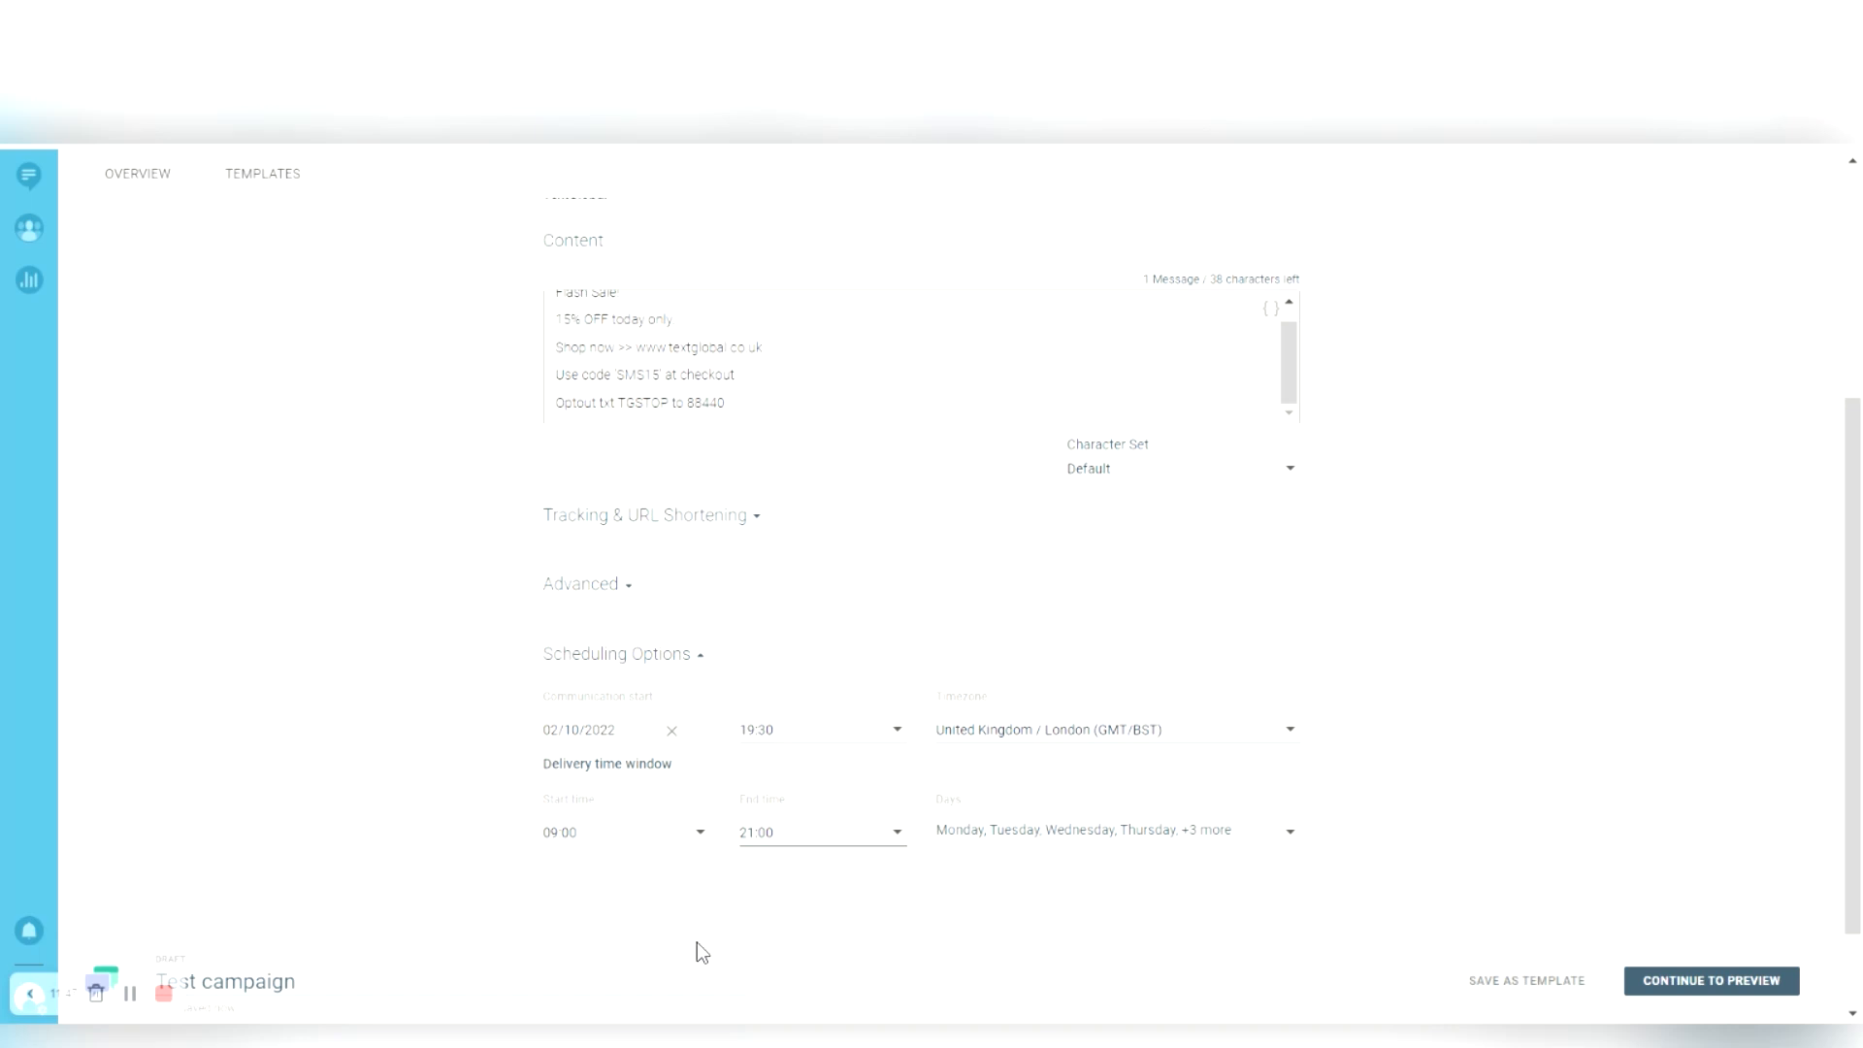
scroll(1395, 891, up, 5)
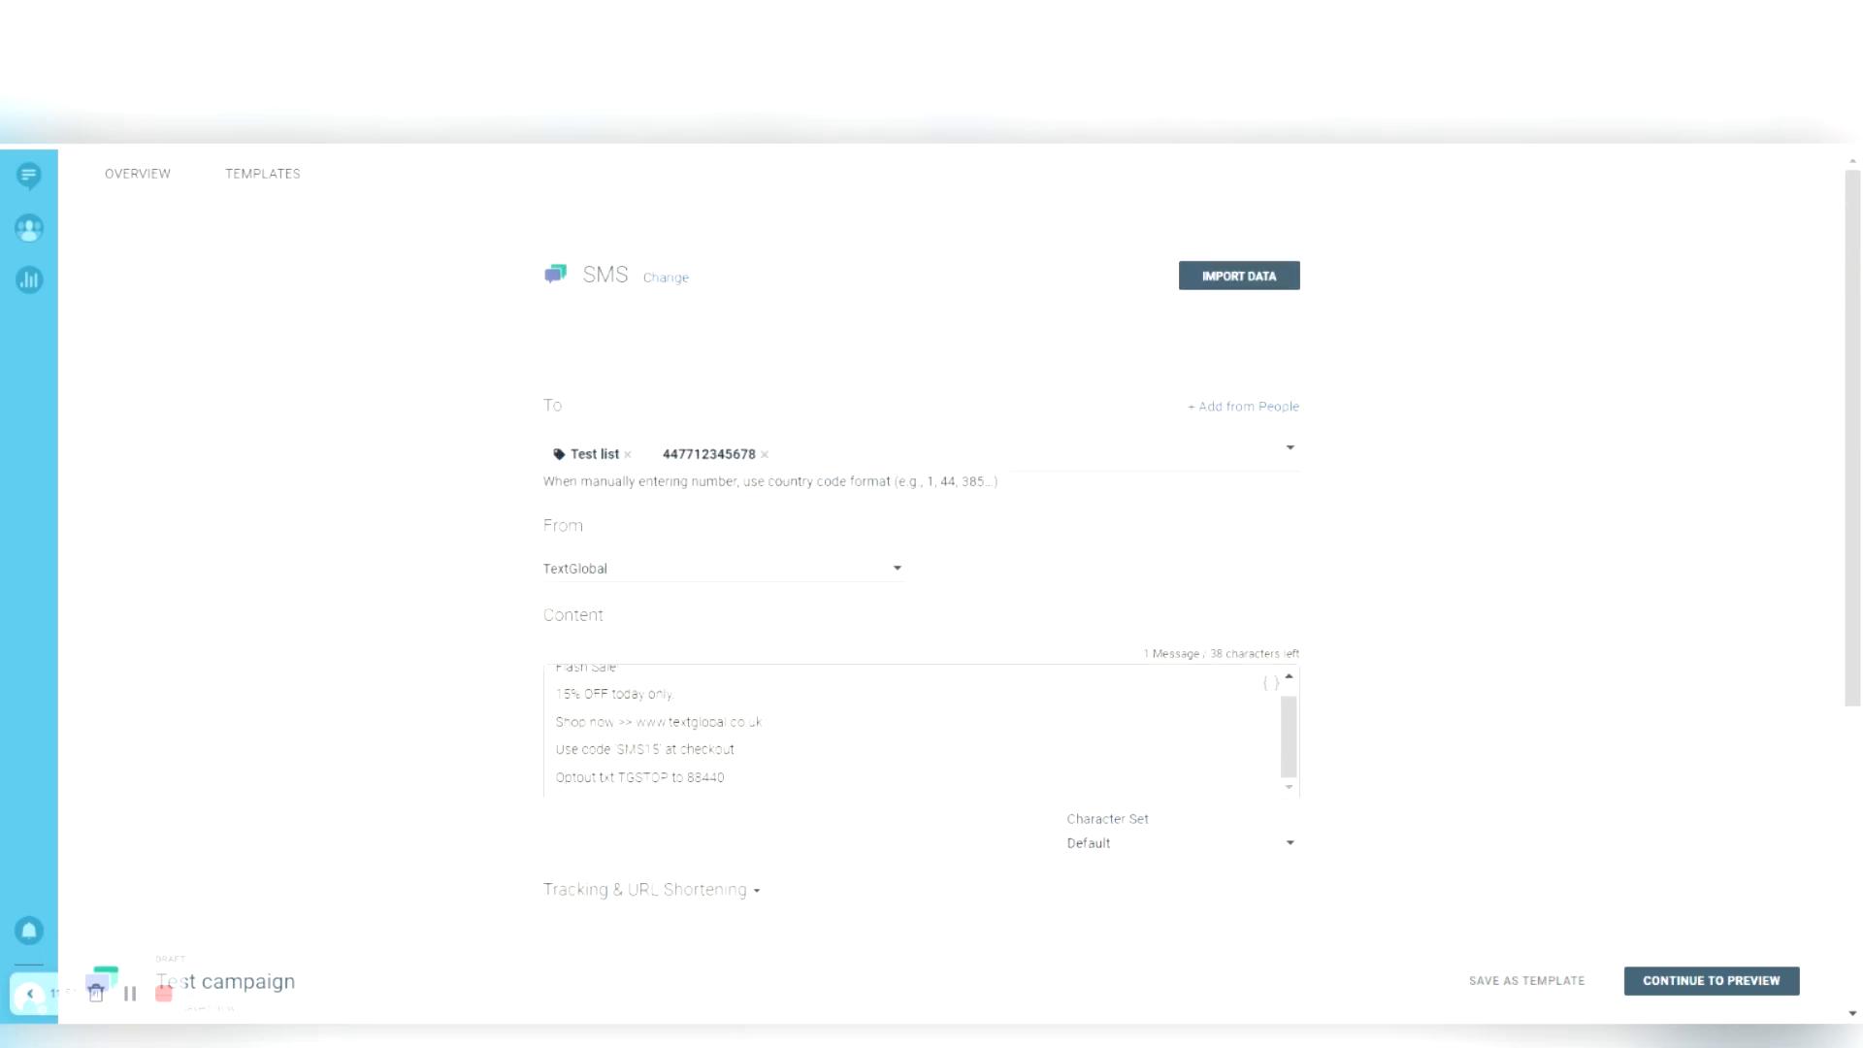
scroll(1011, 632, down, 3)
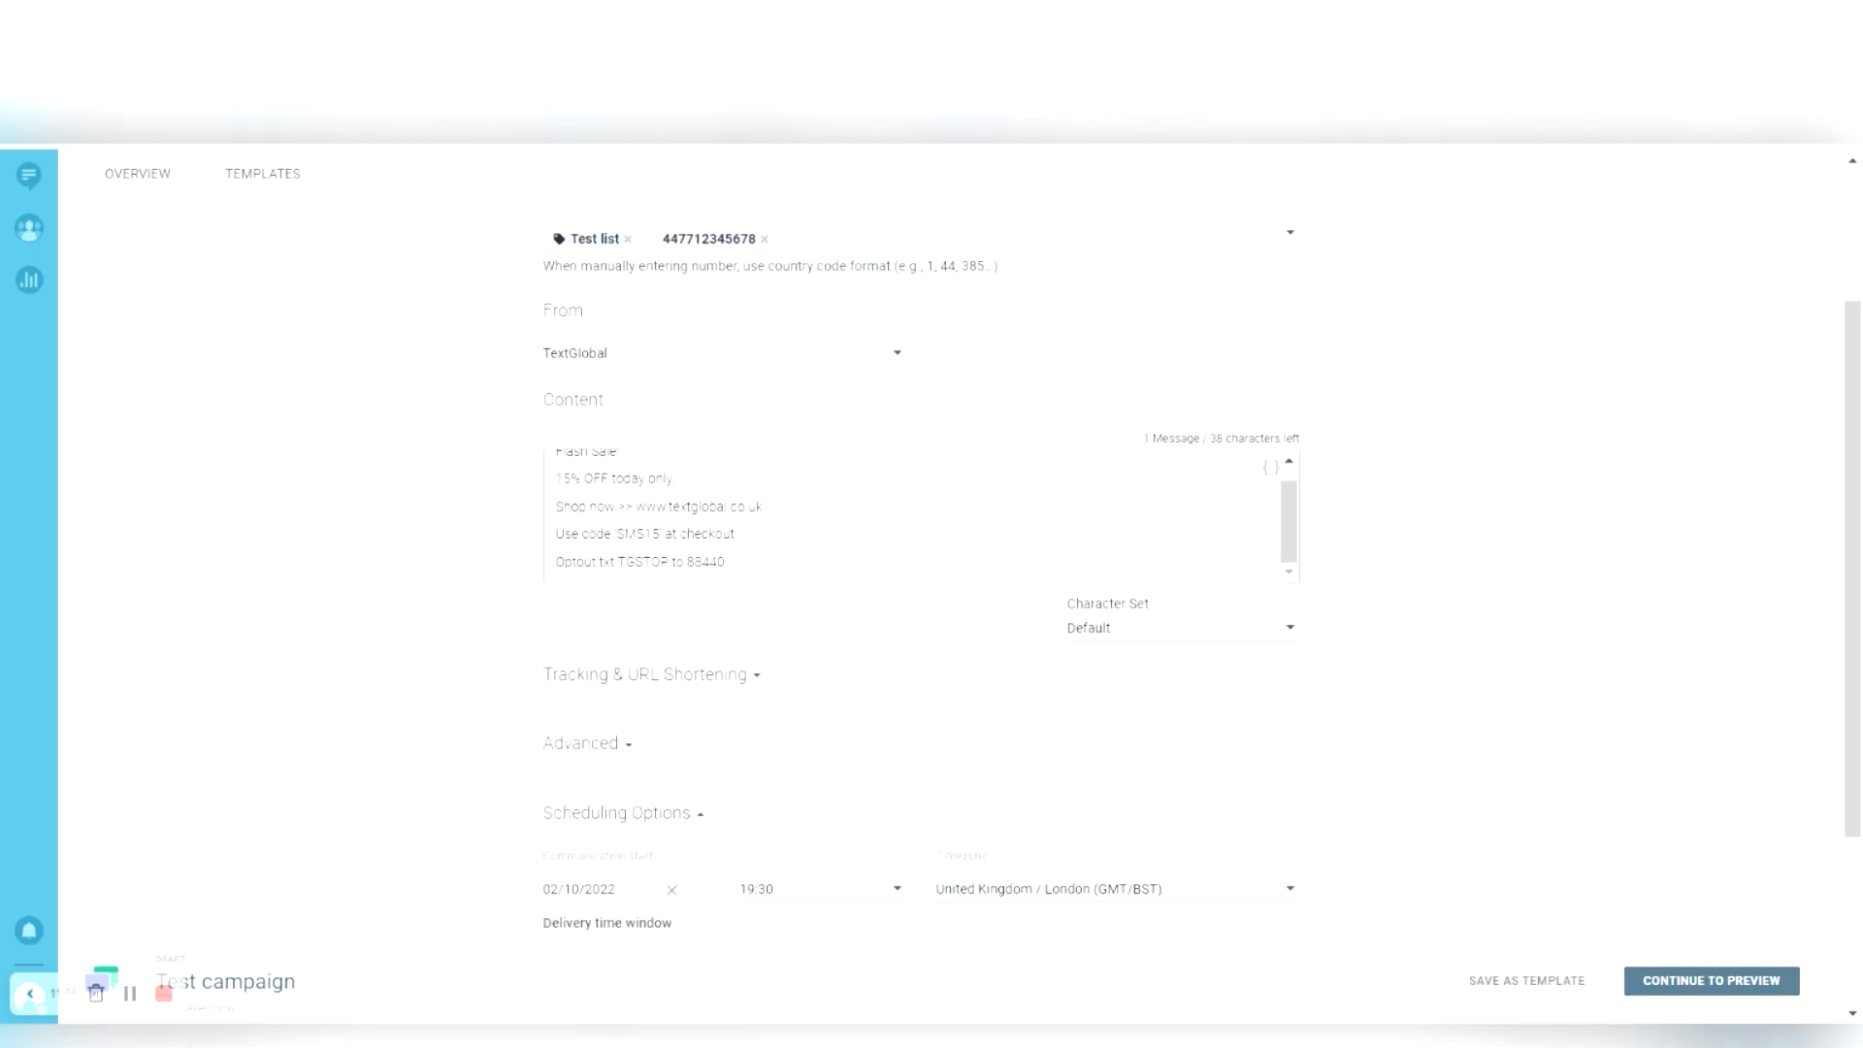
- Preview the Test campaign, reviewing its scheduled send date, 1 recipient and 1.00 credits cost
click(1776, 980)
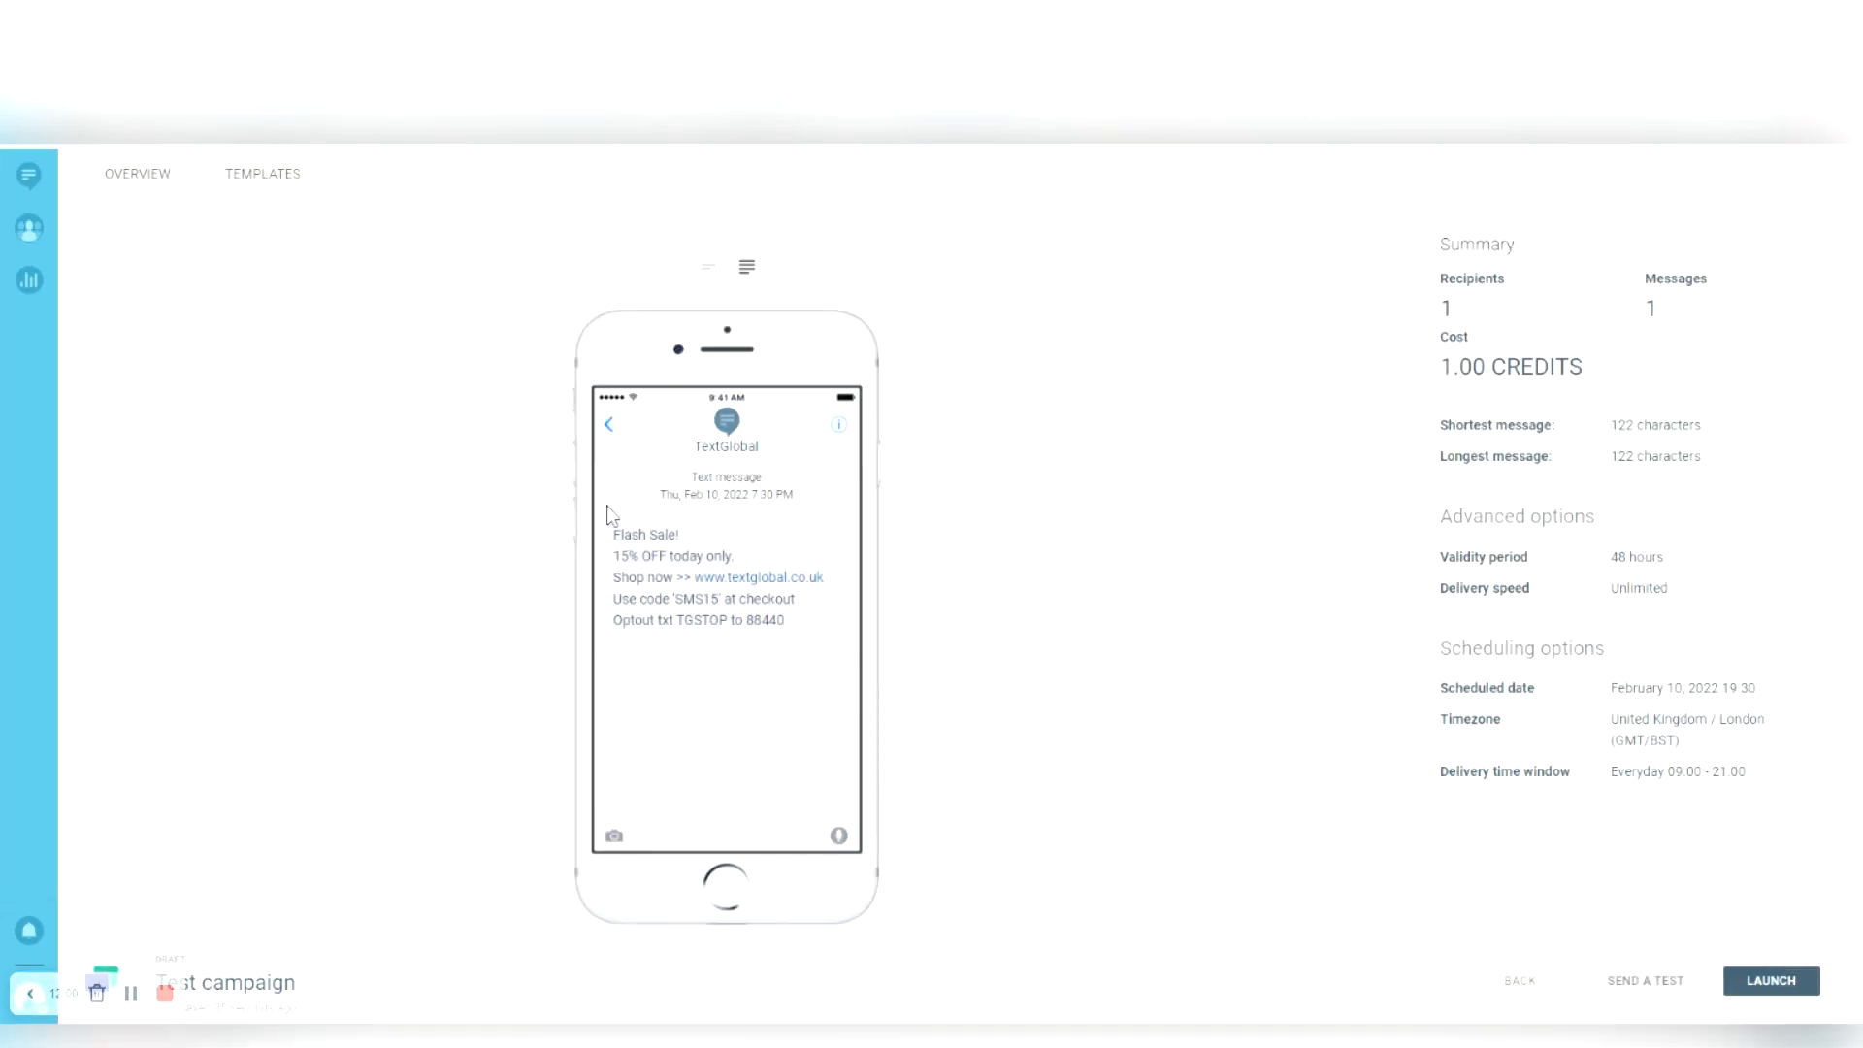
drag(591, 492, 764, 507)
click(1217, 503)
- Send a test copy of the campaign message to the destination phone number
click(1646, 980)
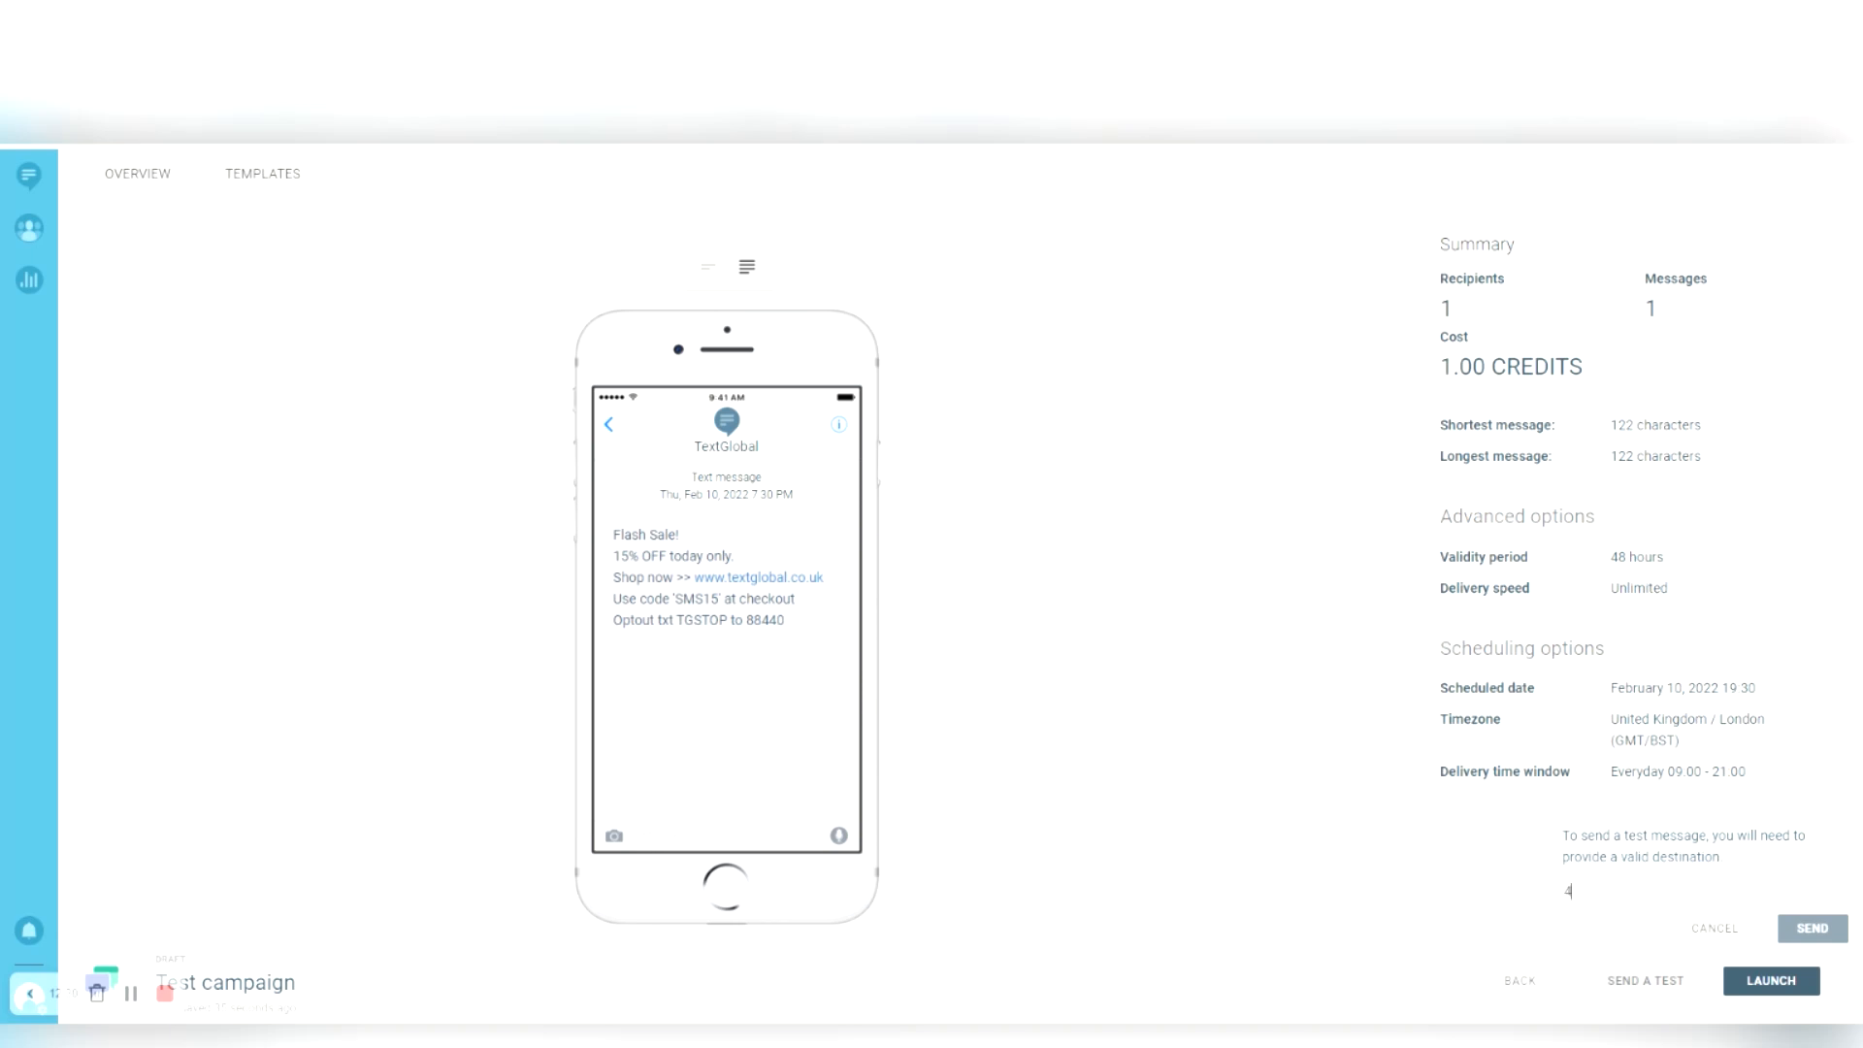
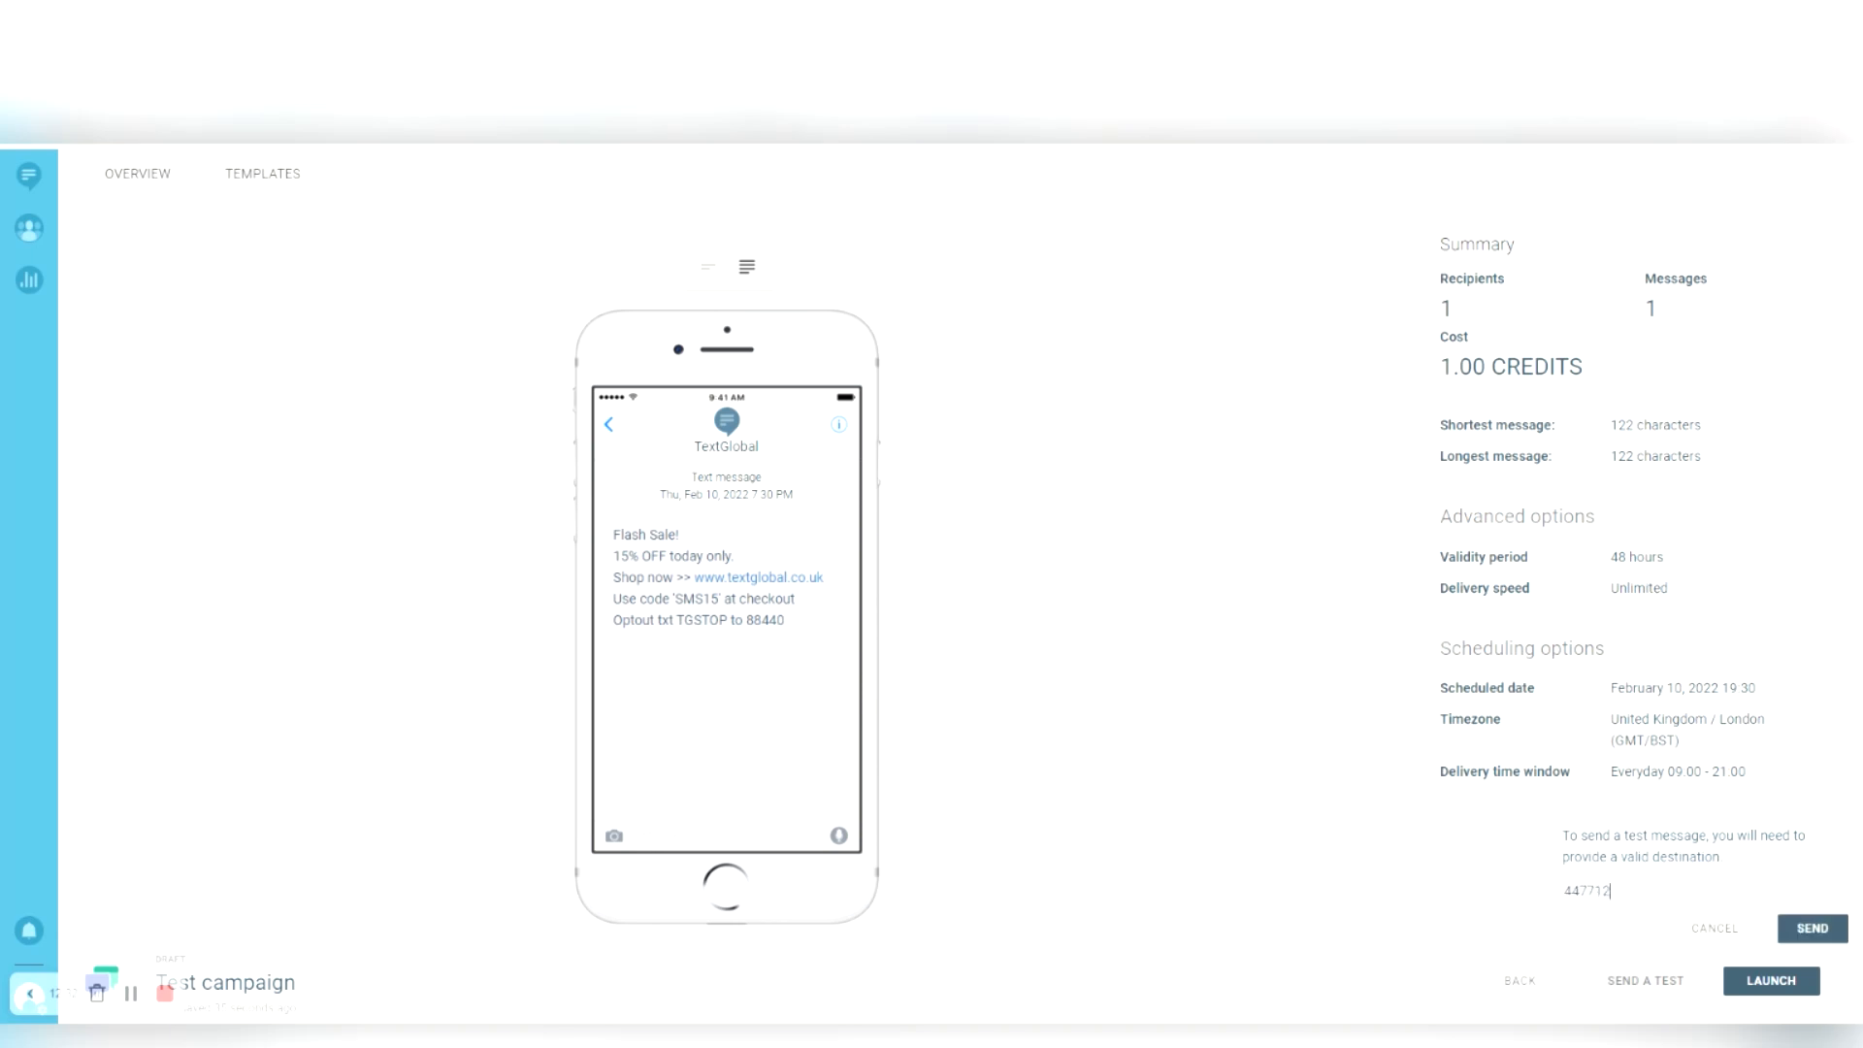
click(1812, 928)
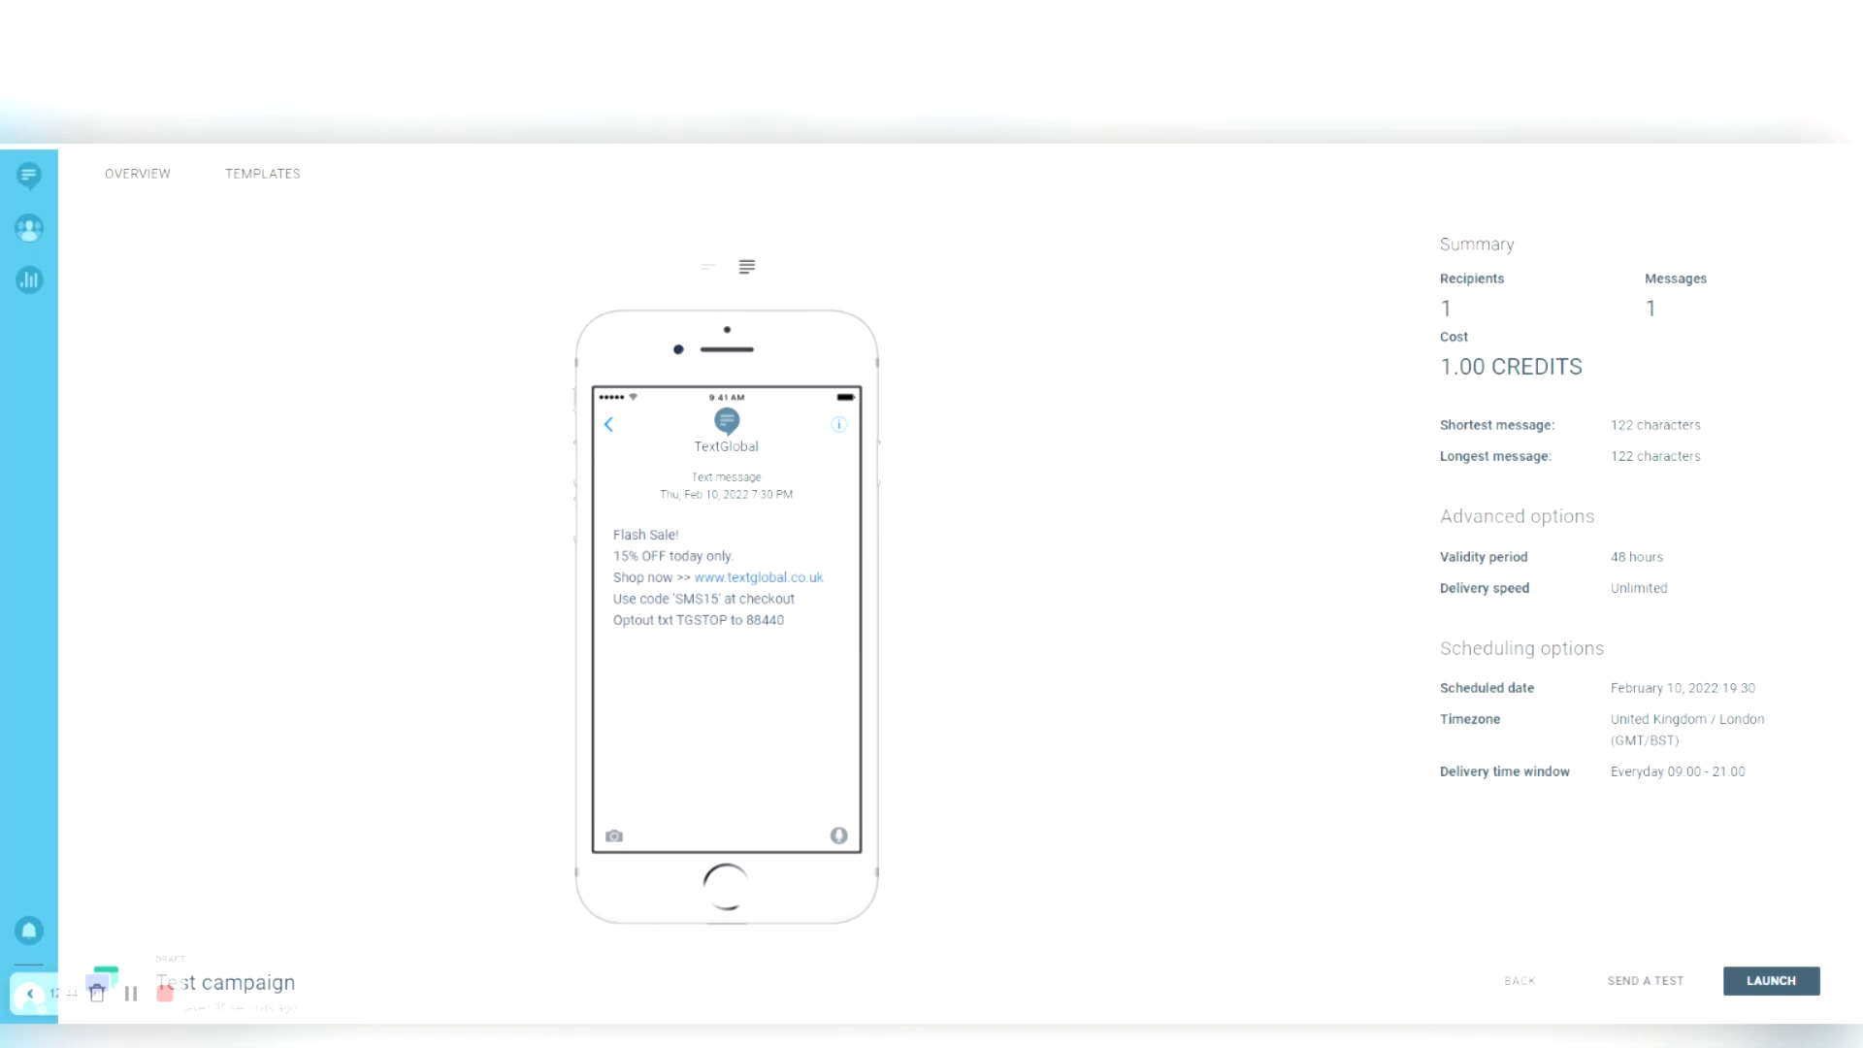
- Launch the Test campaign for 02/10/2022, 19:30 and open its broadcast report page
click(1771, 980)
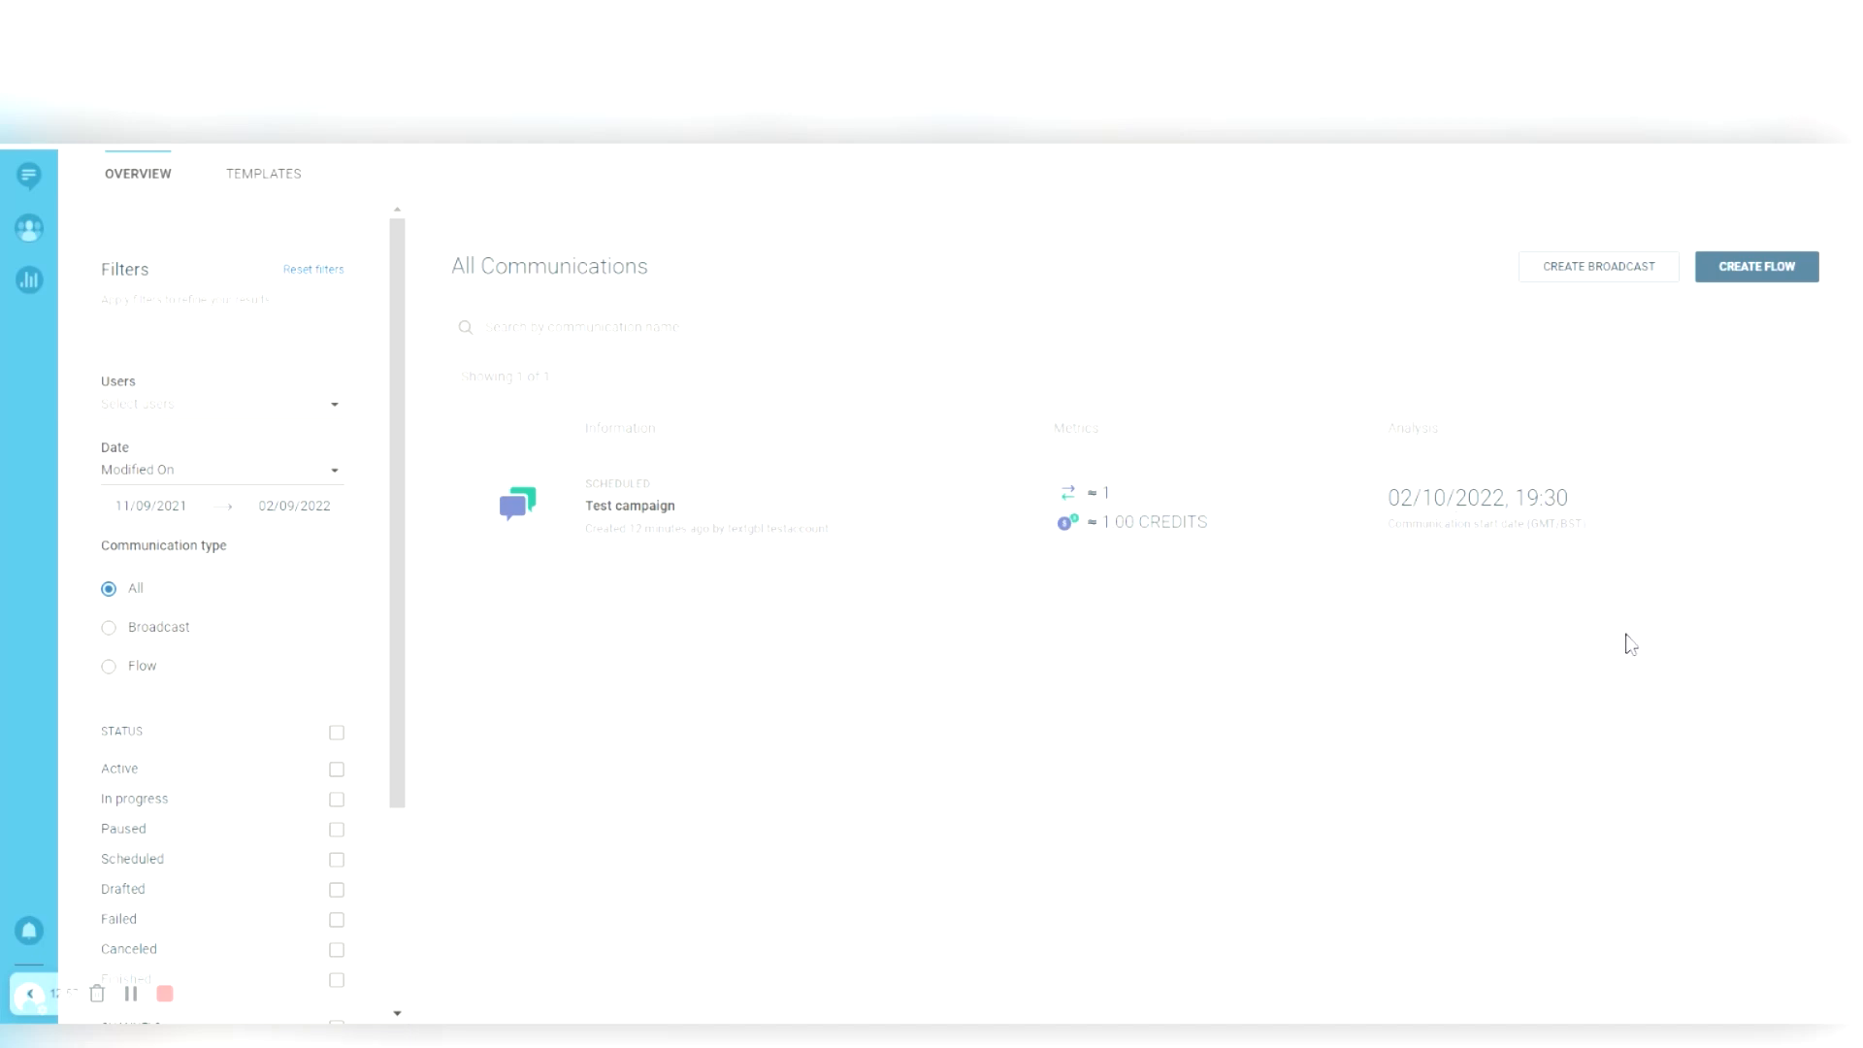
click(1785, 507)
click(571, 505)
click(571, 505)
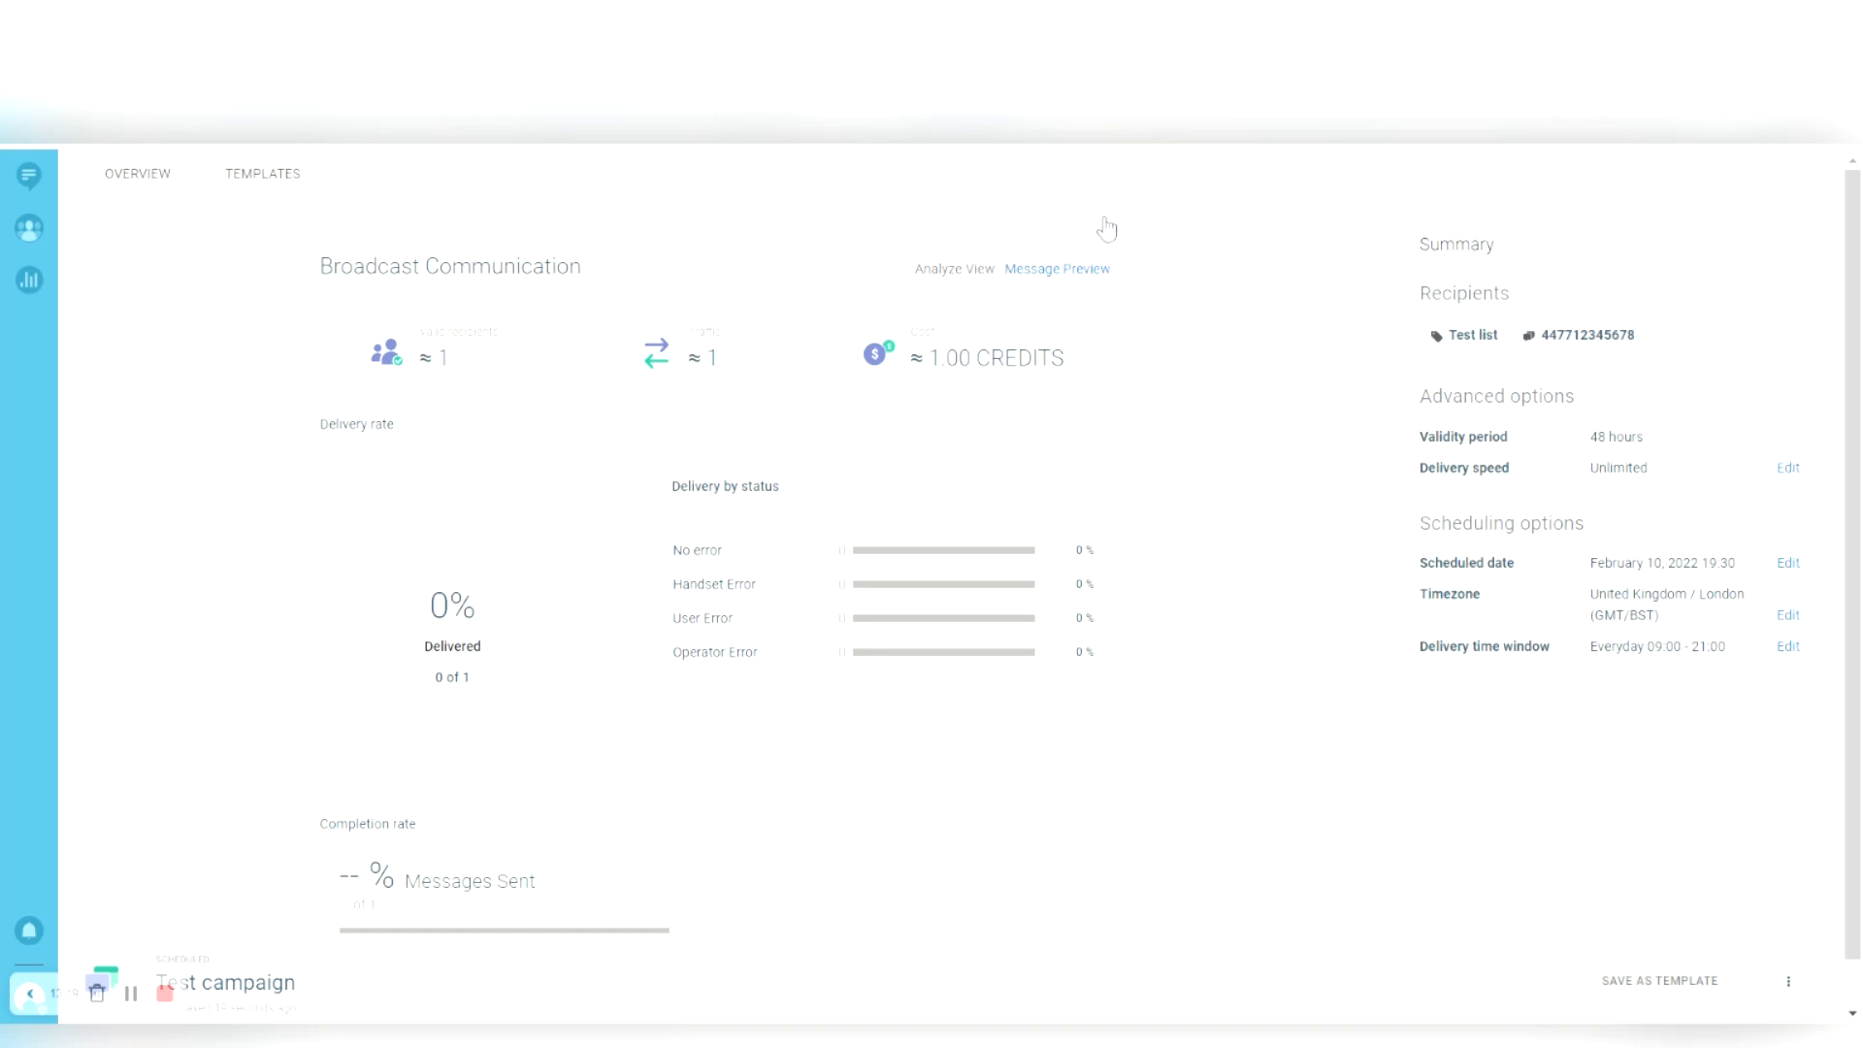
- Check the message preview, then duplicate the cancelled Test campaign into a new draft
click(1087, 269)
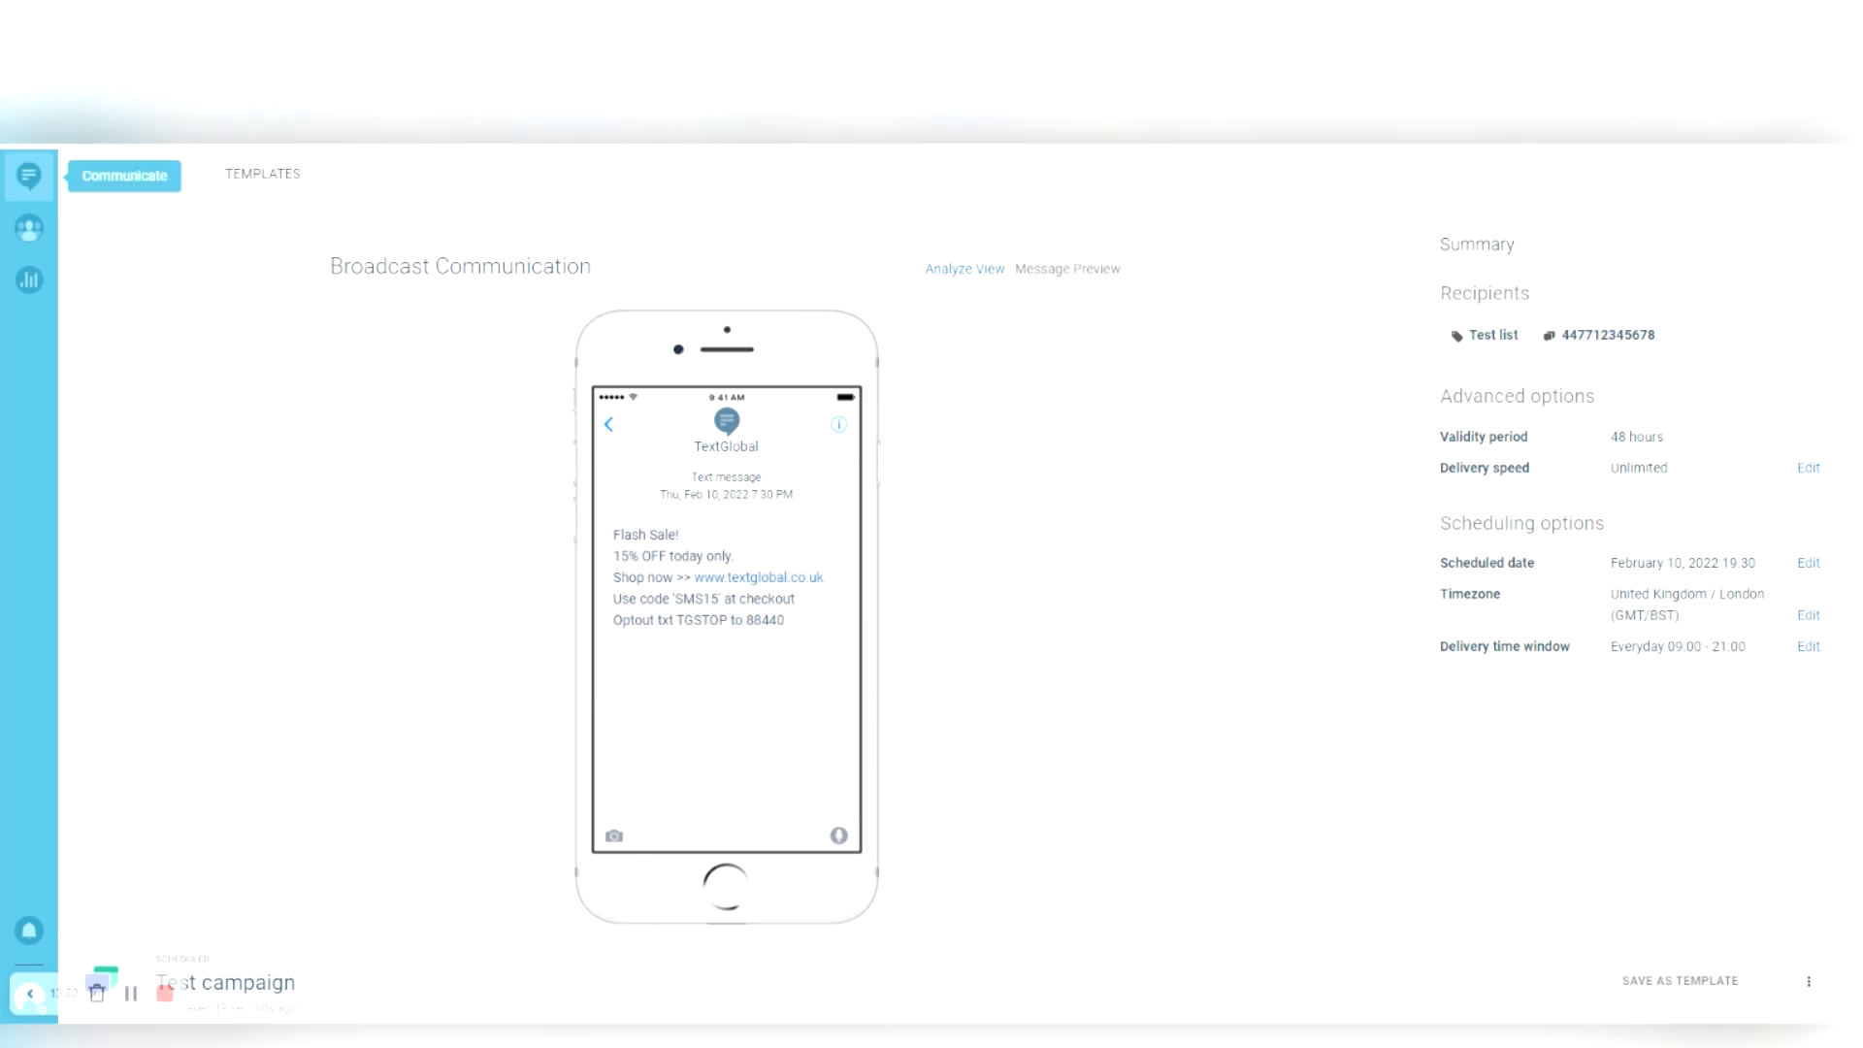
click(29, 175)
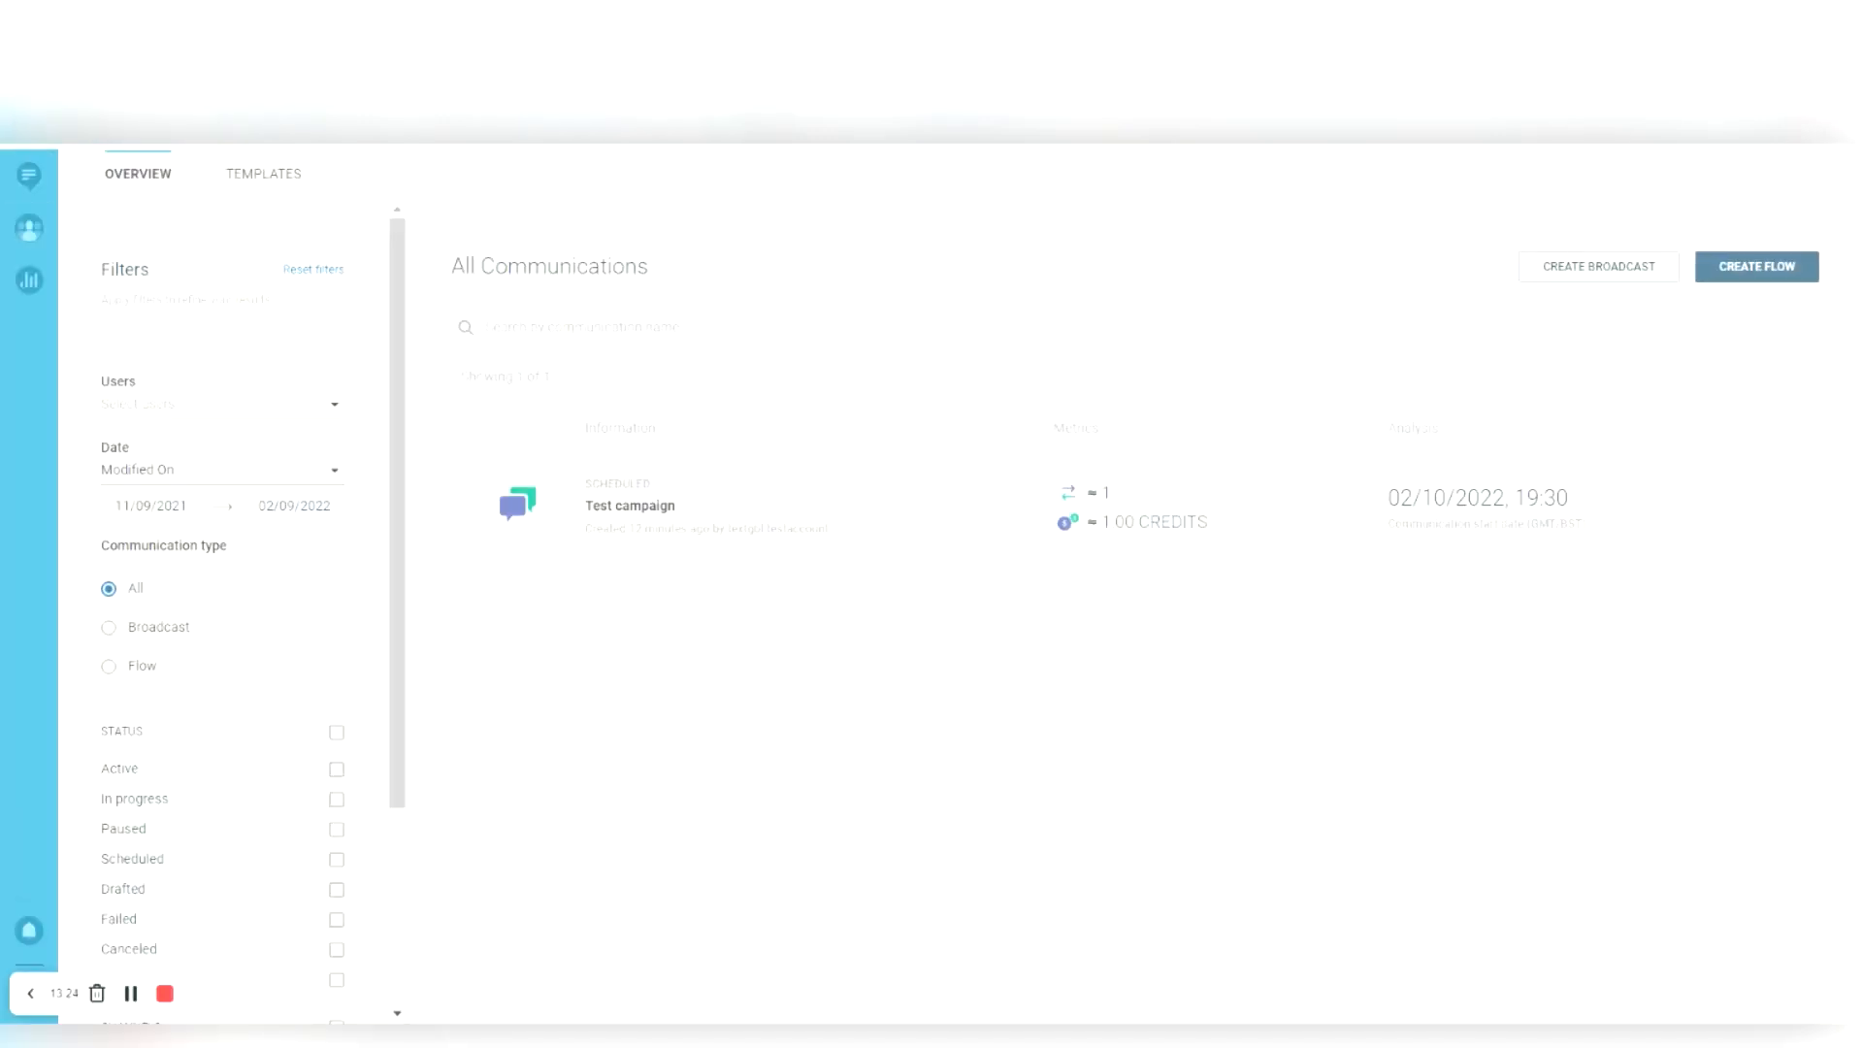
click(1785, 506)
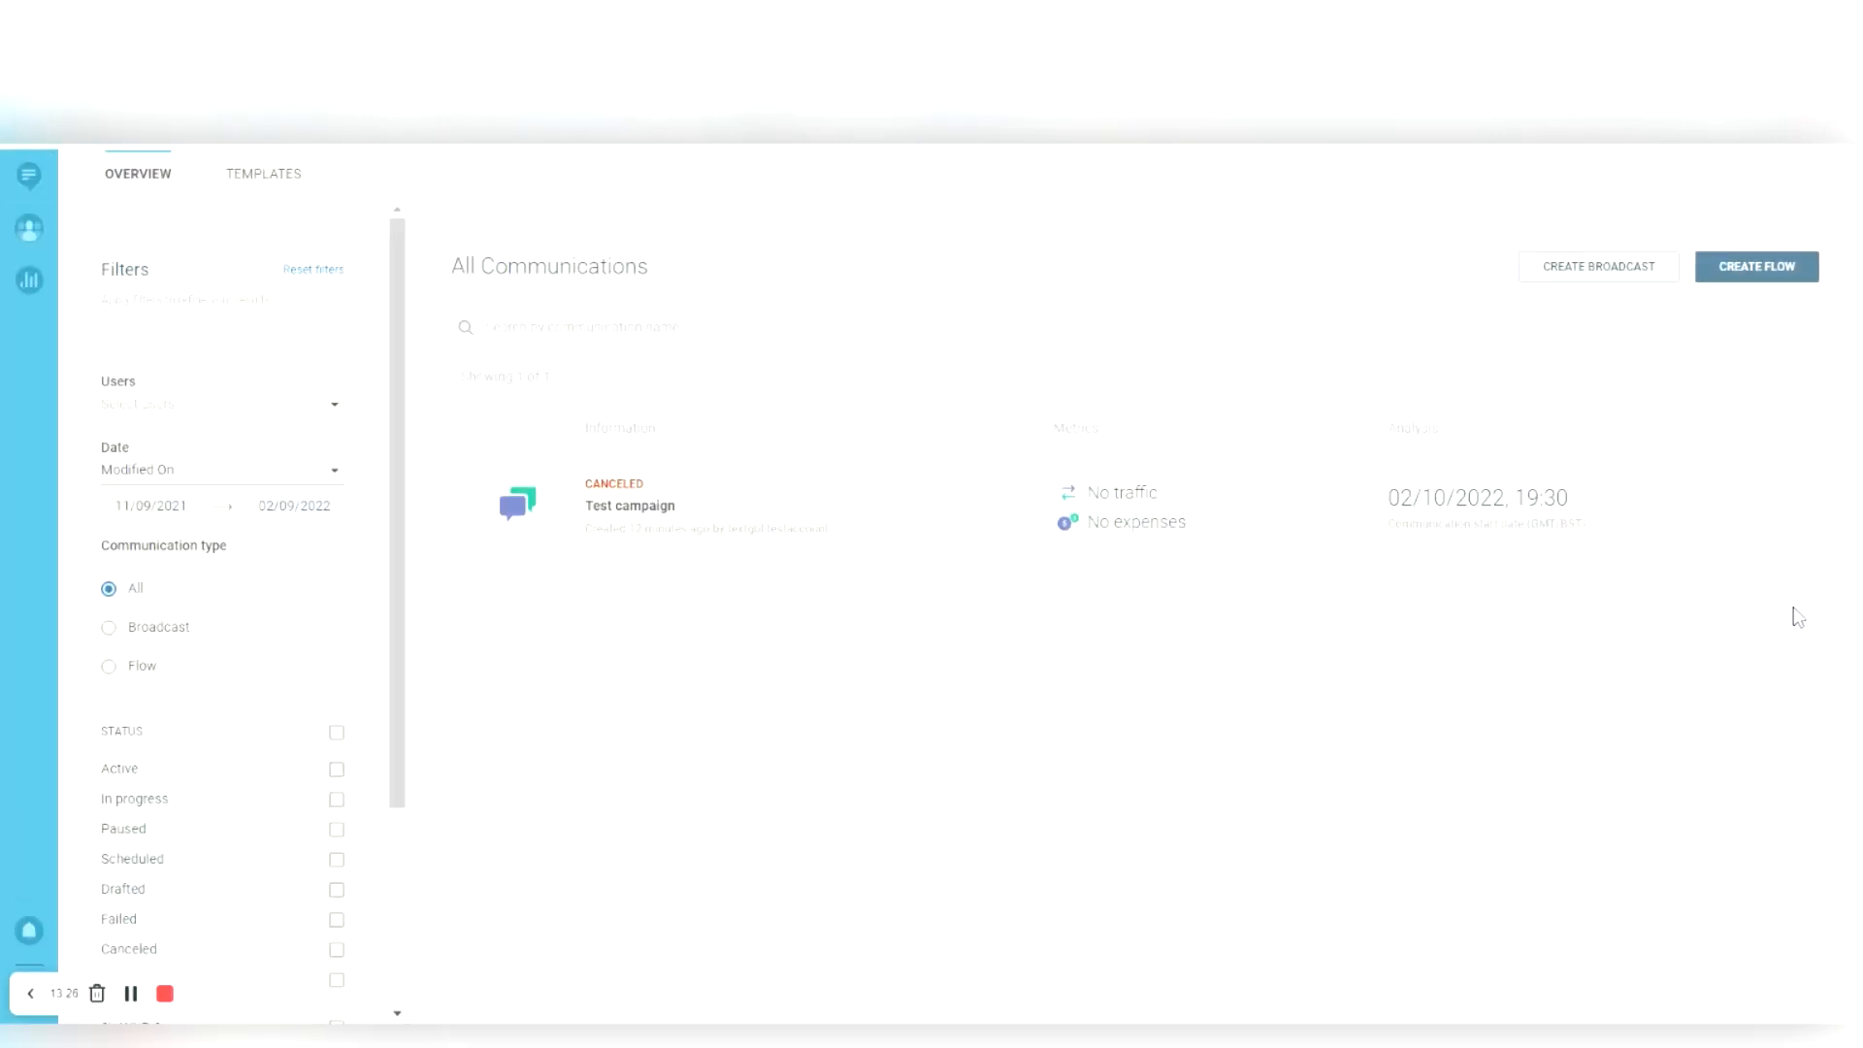
click(1752, 570)
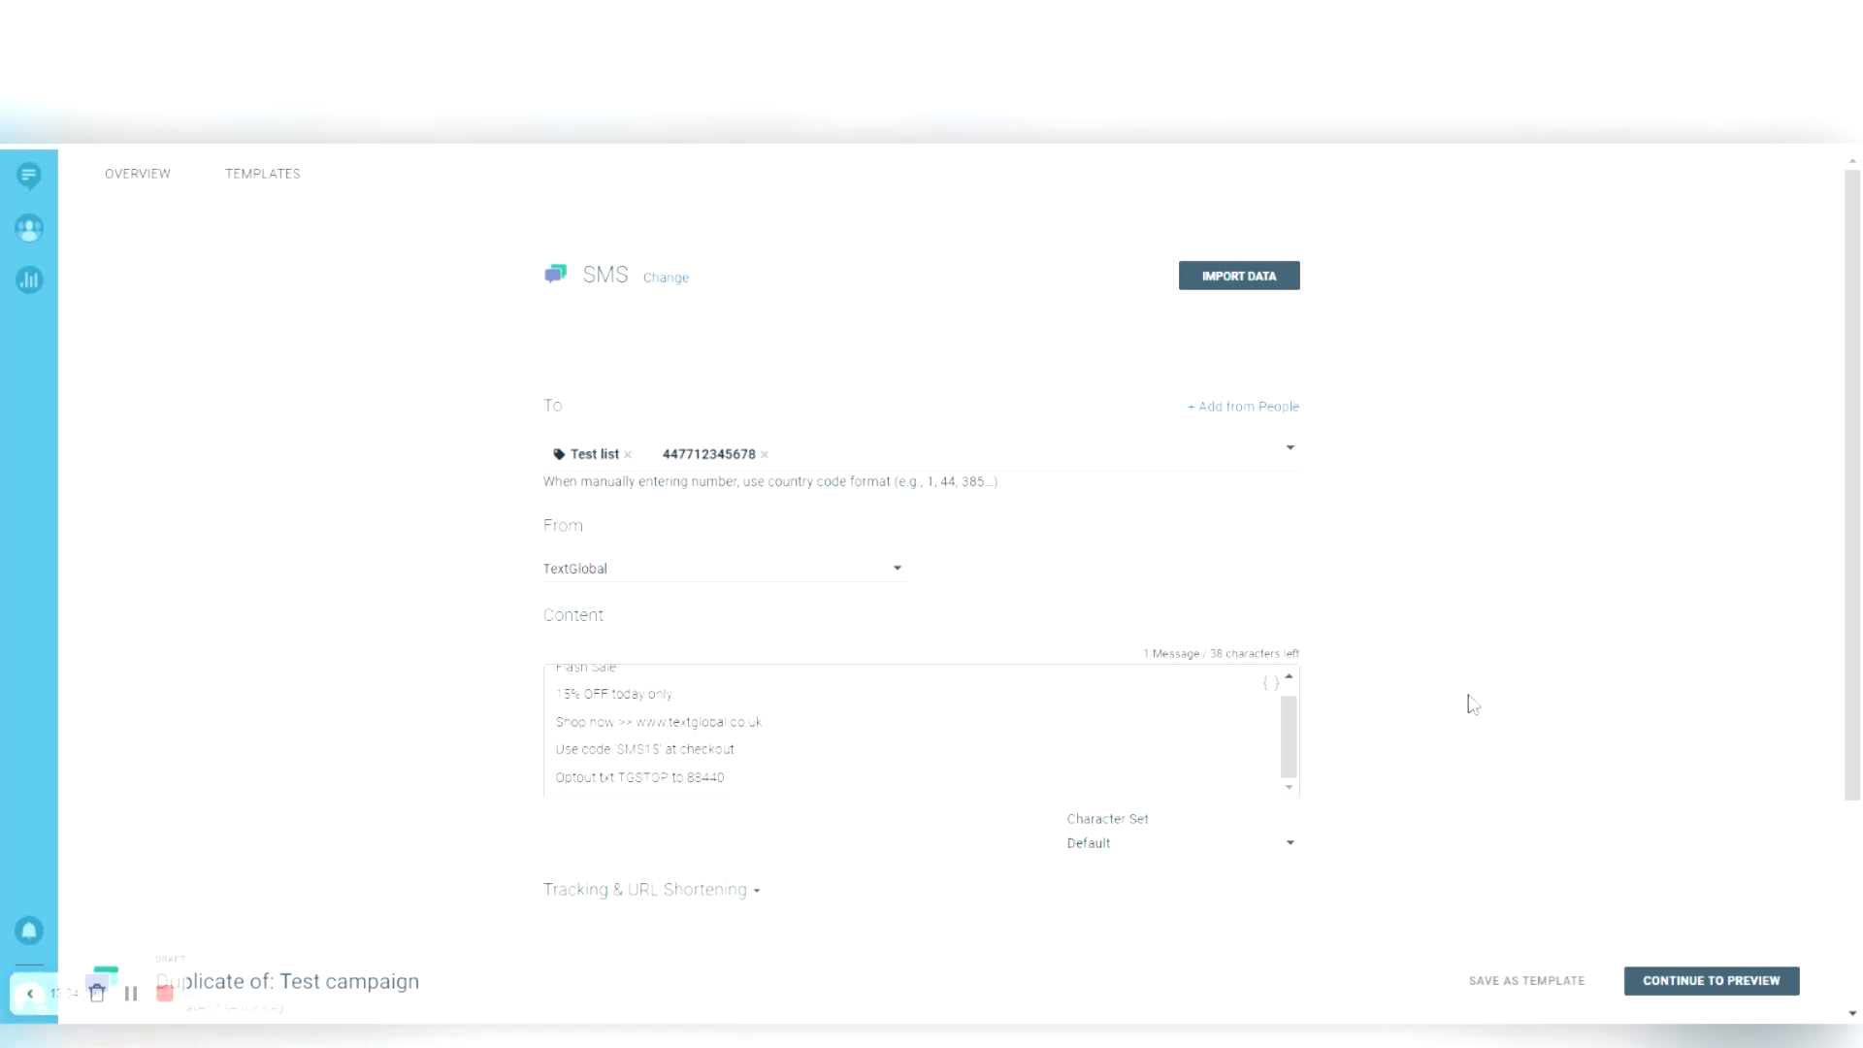
scroll(1473, 706, down, 3)
click(618, 745)
scroll(799, 830, down, 3)
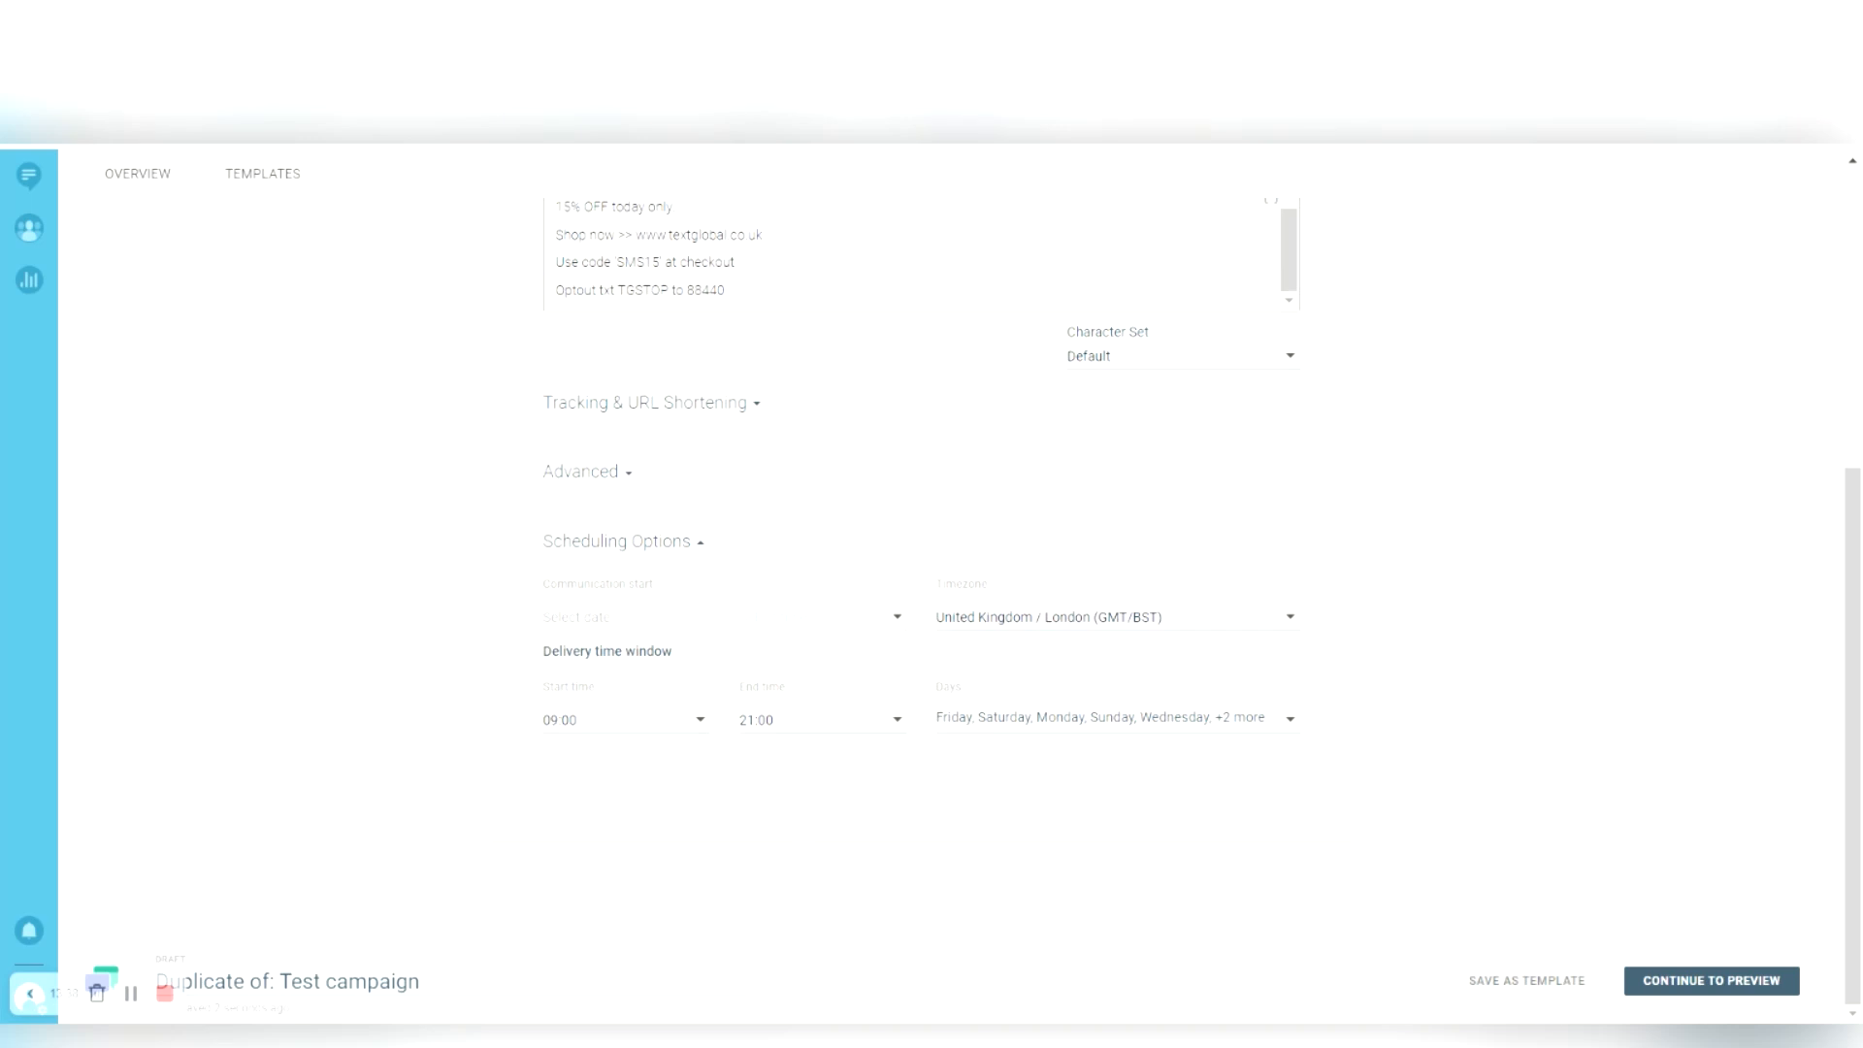
scroll(1750, 745, up, 5)
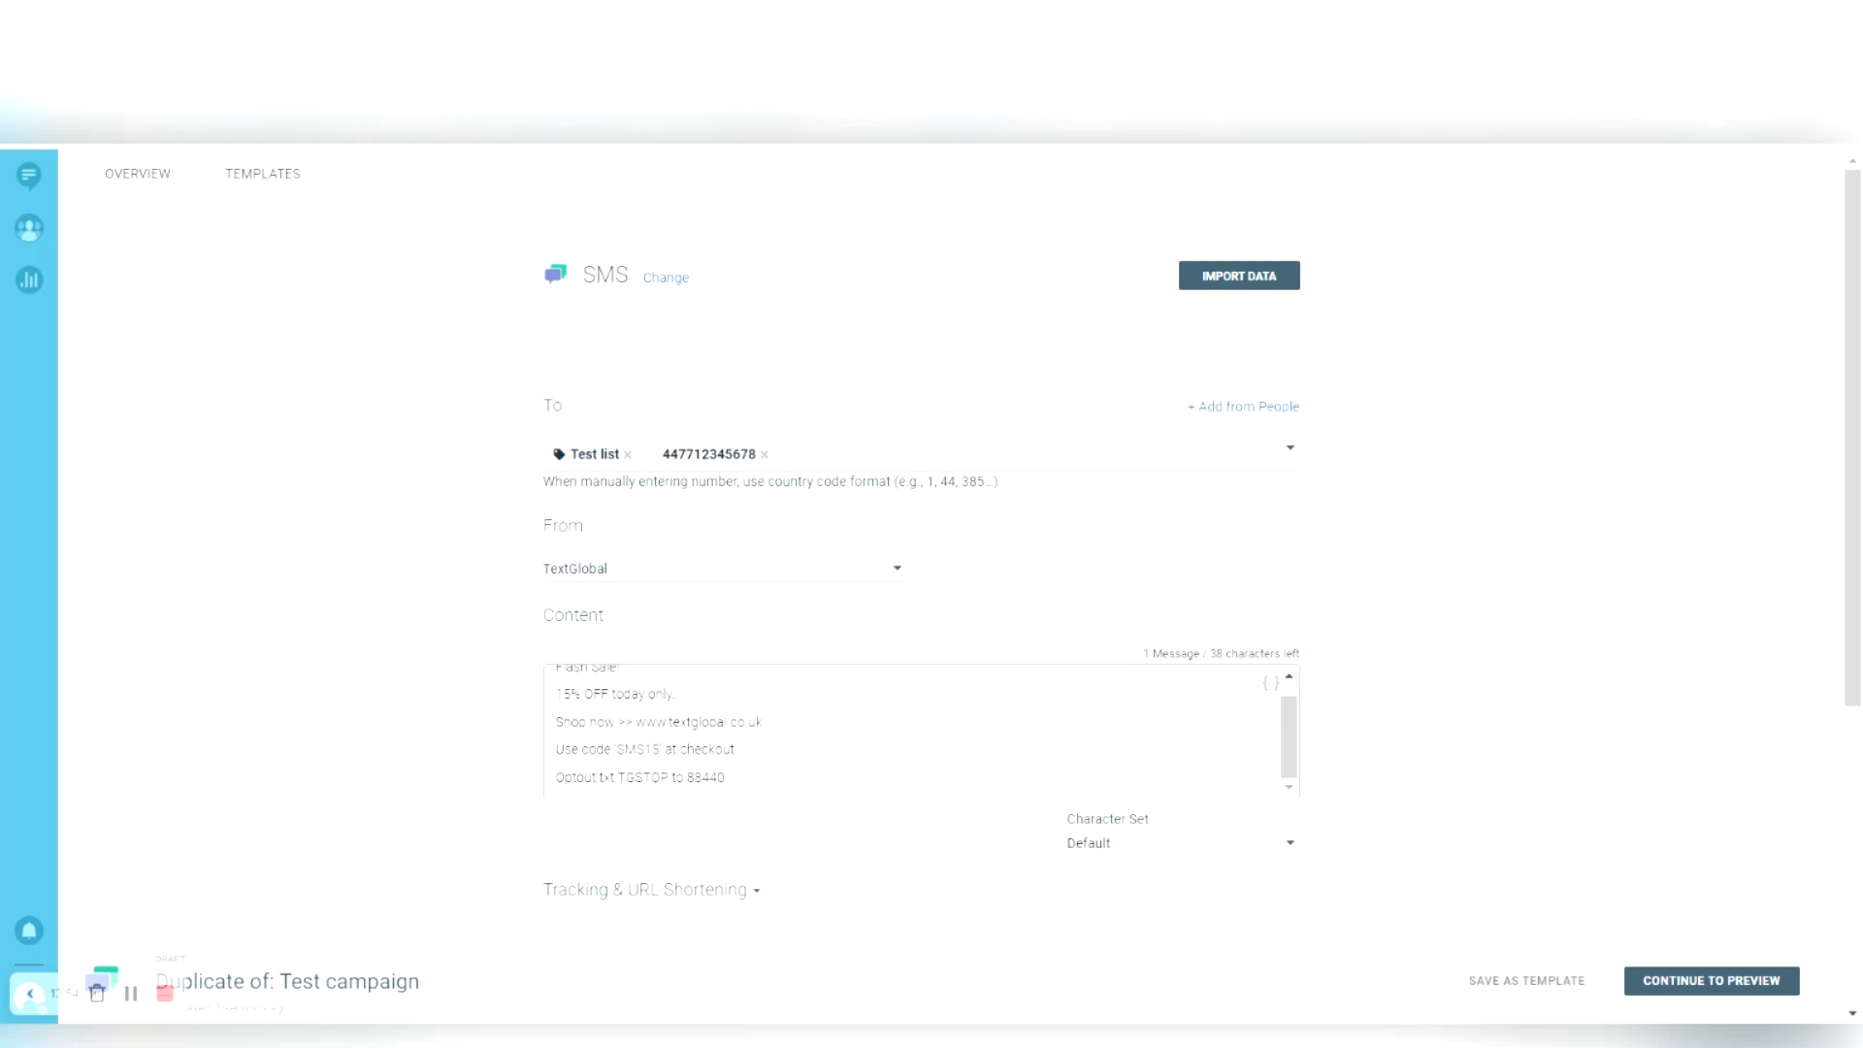
- Open the Analyze dashboard charting All Channels traffic for the last 24 hours
click(29, 280)
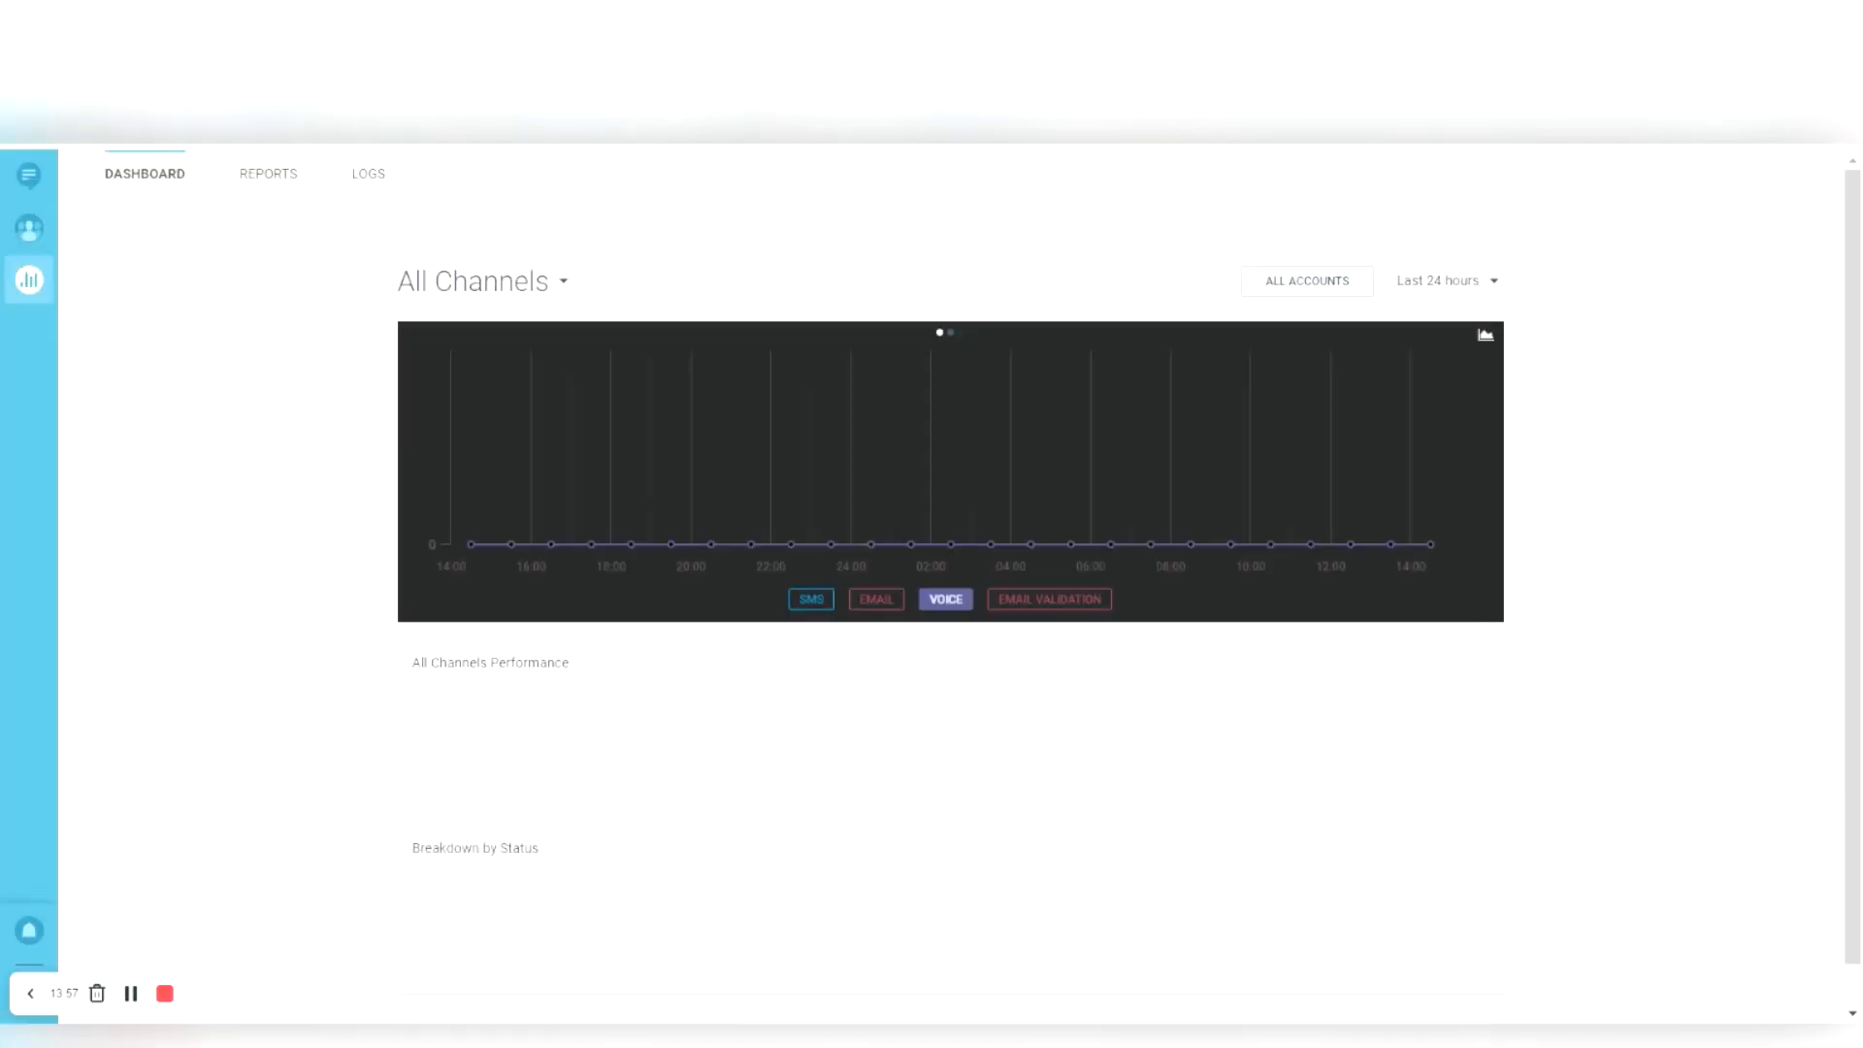